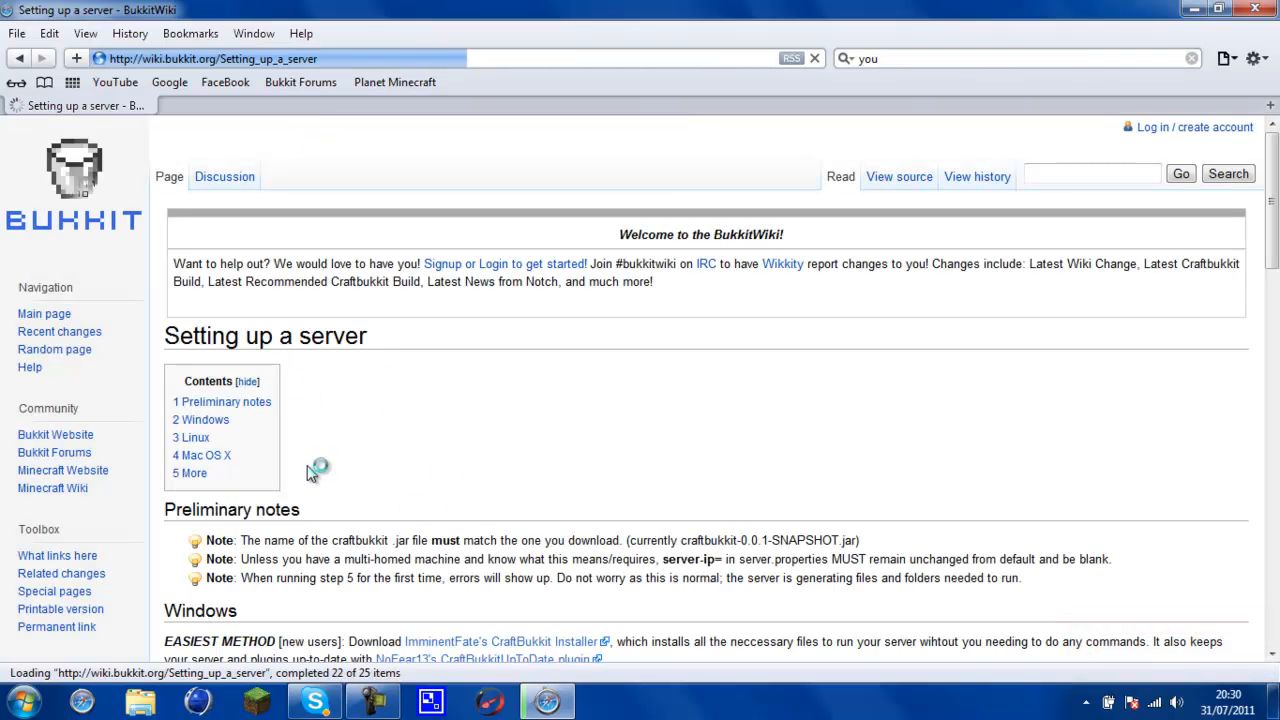
- Copy the first launch script from the wiki's Windows section into a new Notepad document
left_click(193, 421)
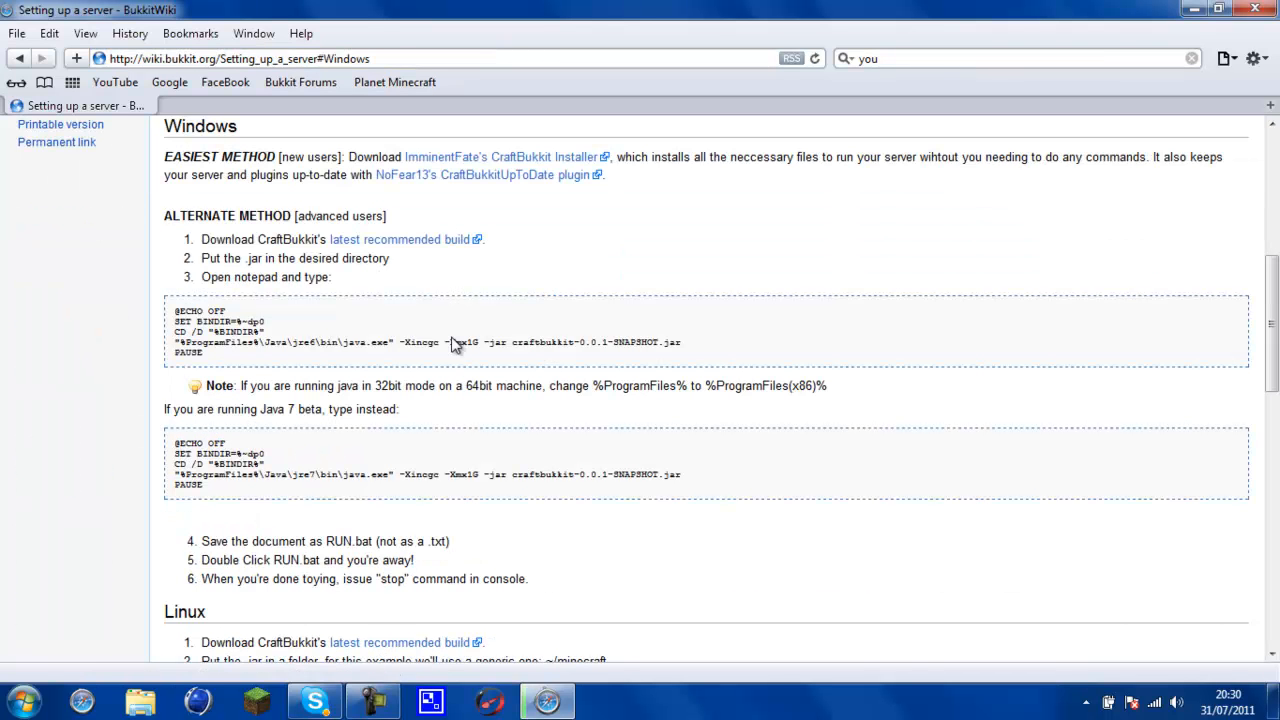
left_click_drag(174, 316, 204, 357)
key("ctrl+c")
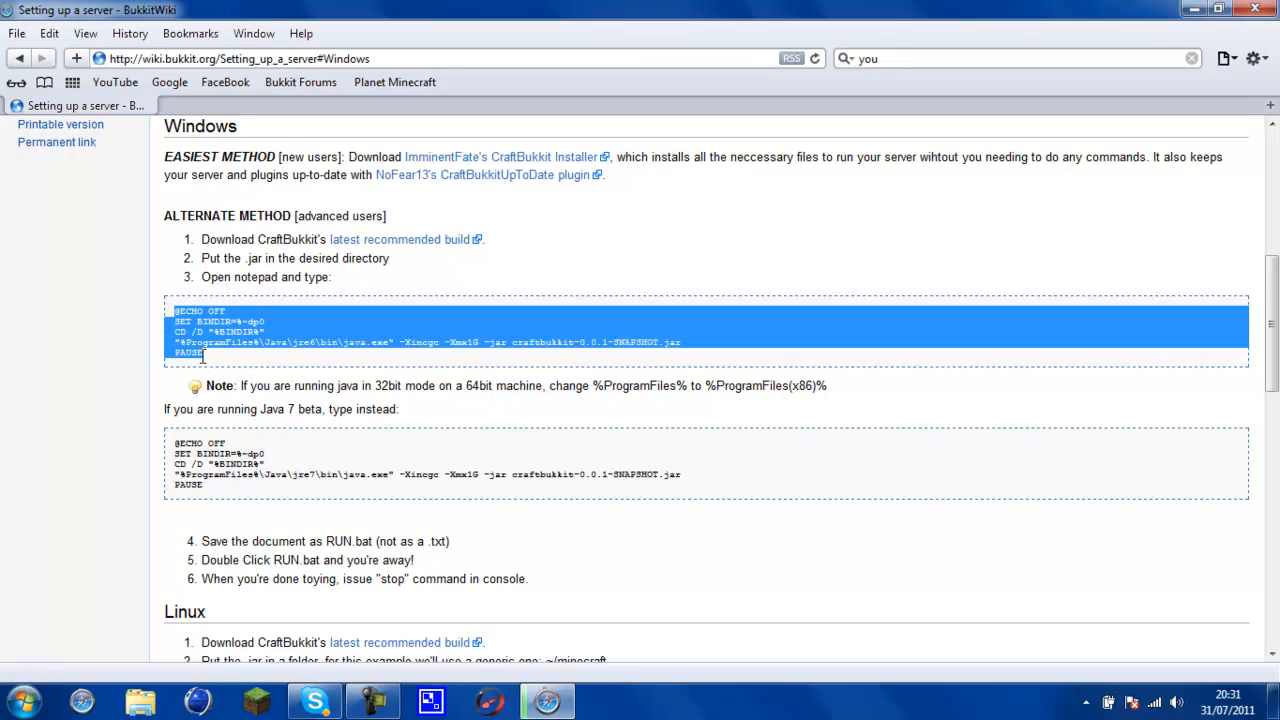
left_click(24, 702)
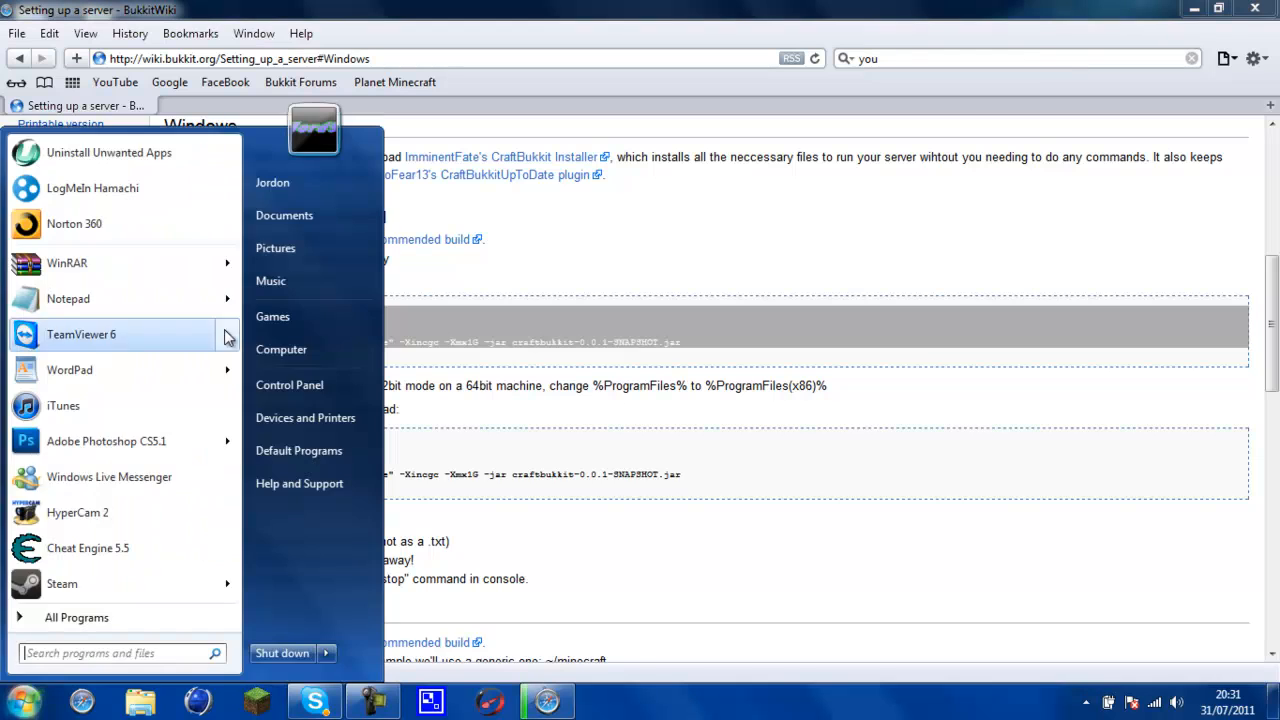
left_click(150, 308)
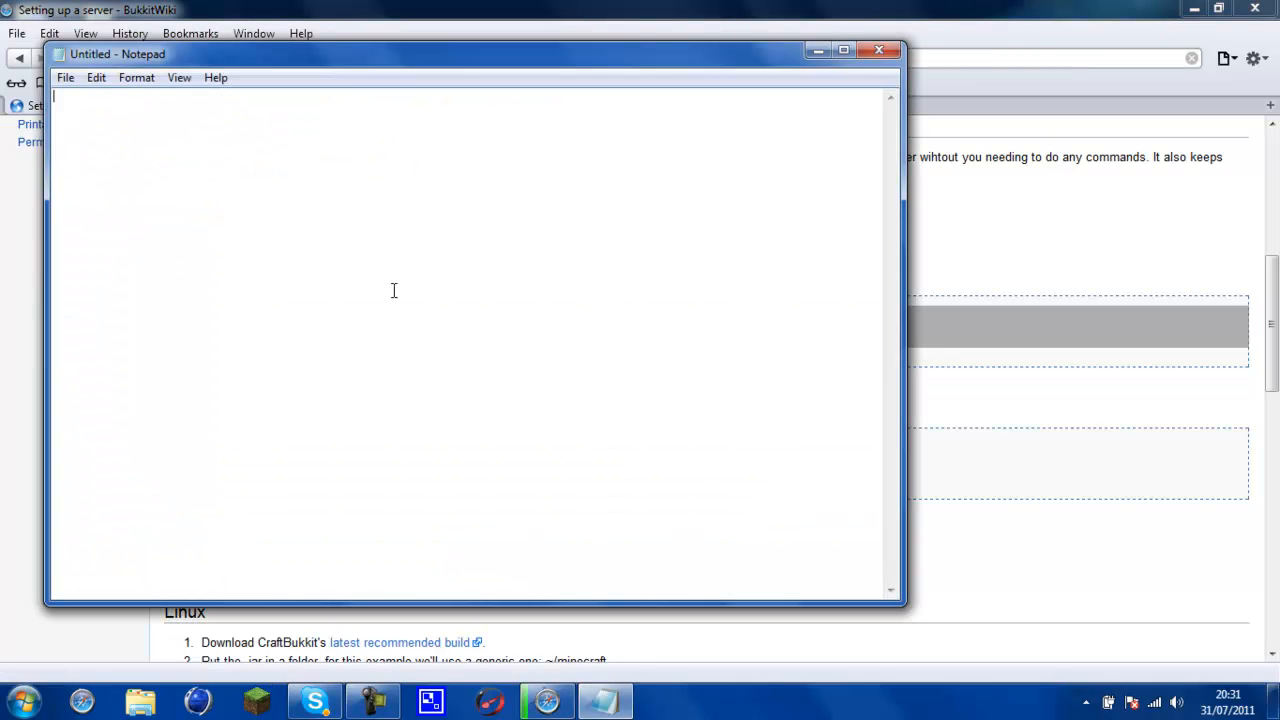
key("ctrl+v")
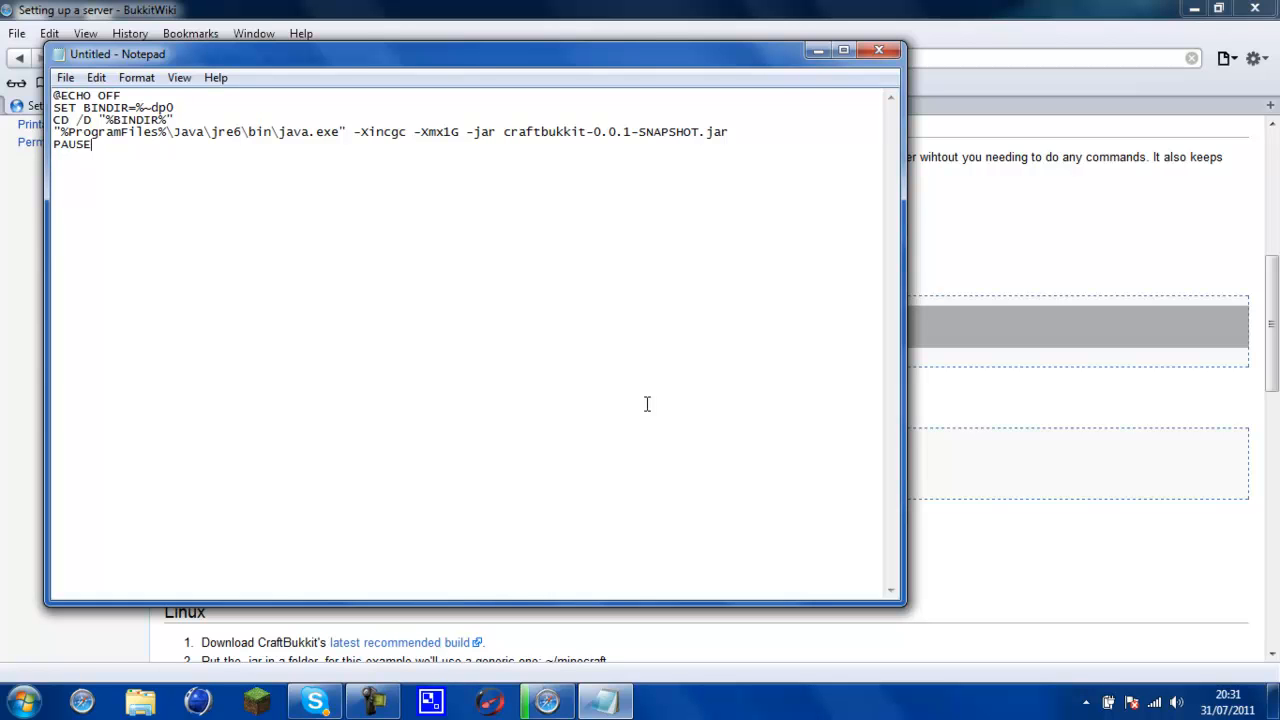
- Change the memory argument in the script's java.exe line to -Xmx1500M
left_click_drag(421, 137, 461, 131)
left_click(441, 240)
left_click_drag(527, 62, 687, 80)
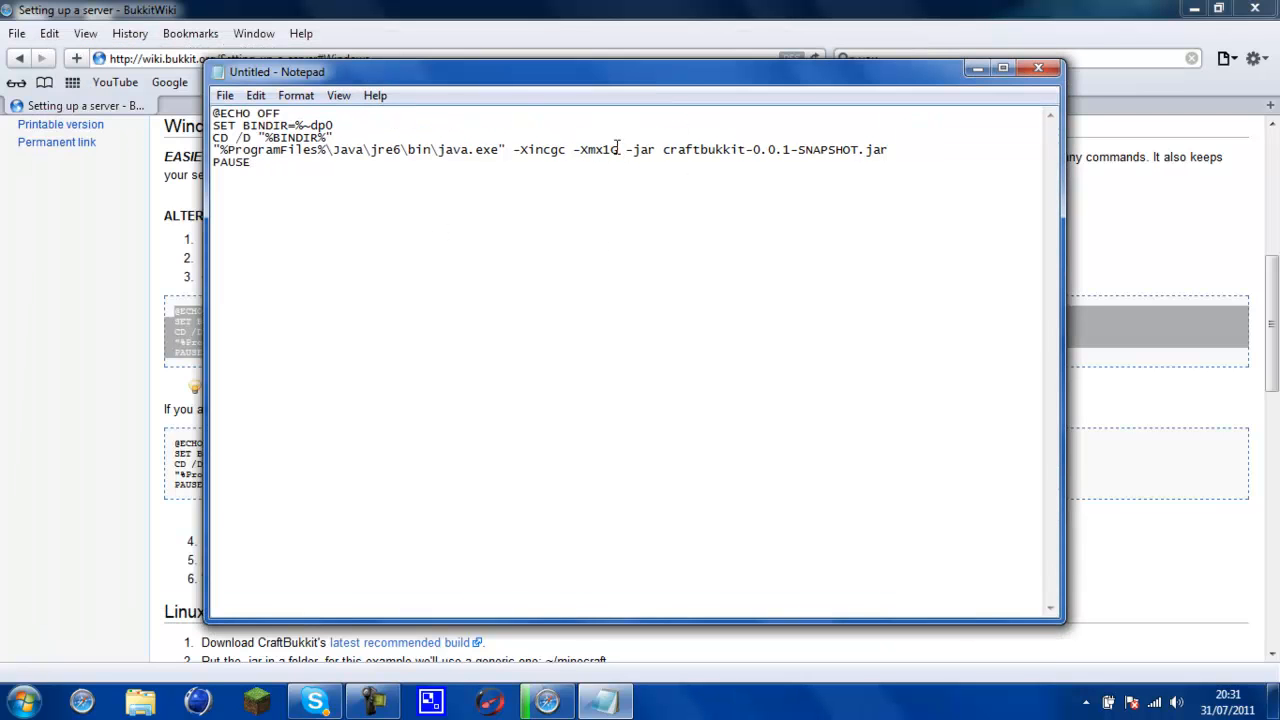
left_click_drag(614, 148, 649, 214)
left_click(622, 191)
key("BackSpace")
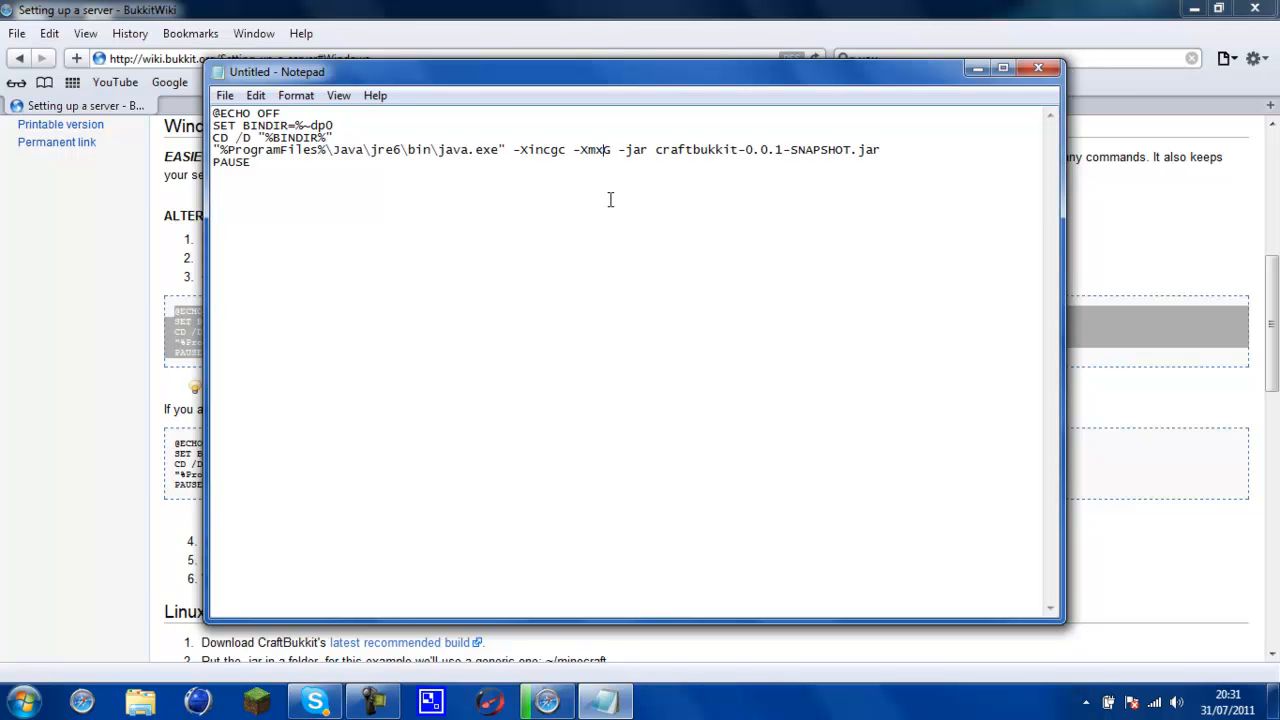
type("2")
key("BackSpace")
key("Delete")
type("M1500")
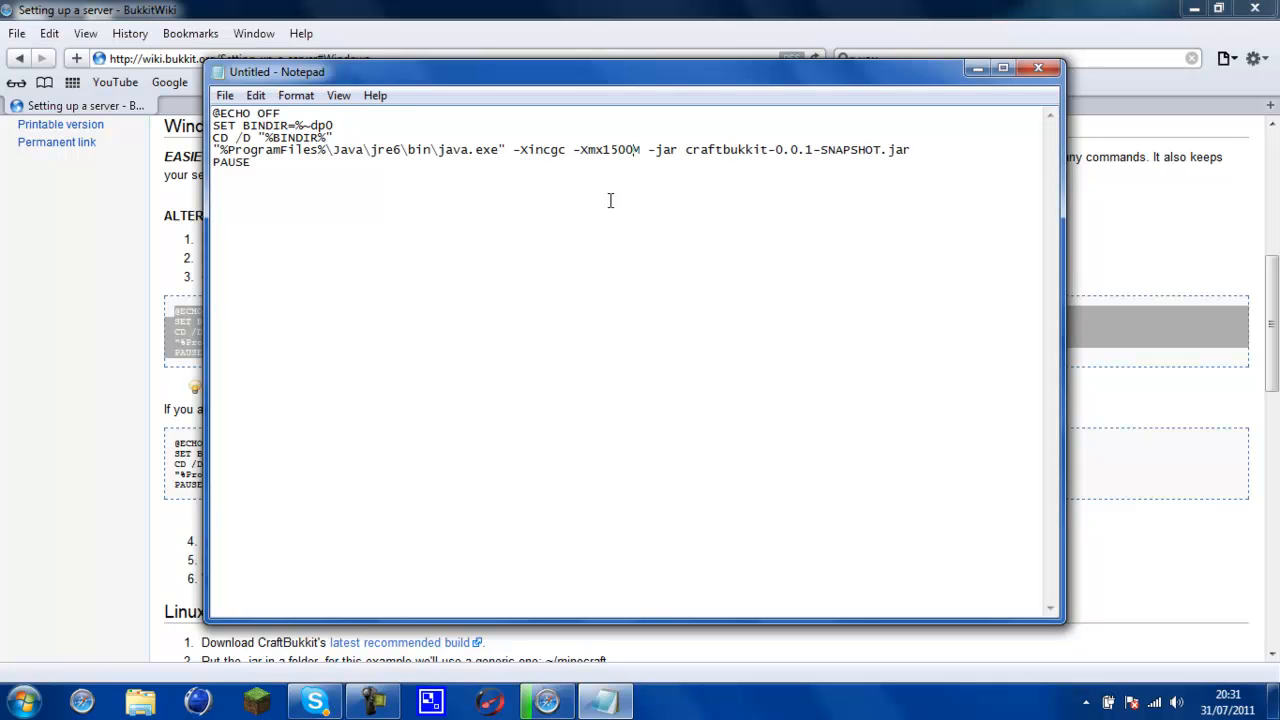
- Start saving the script as Run.bat with the file type All Files
left_click(1038, 67)
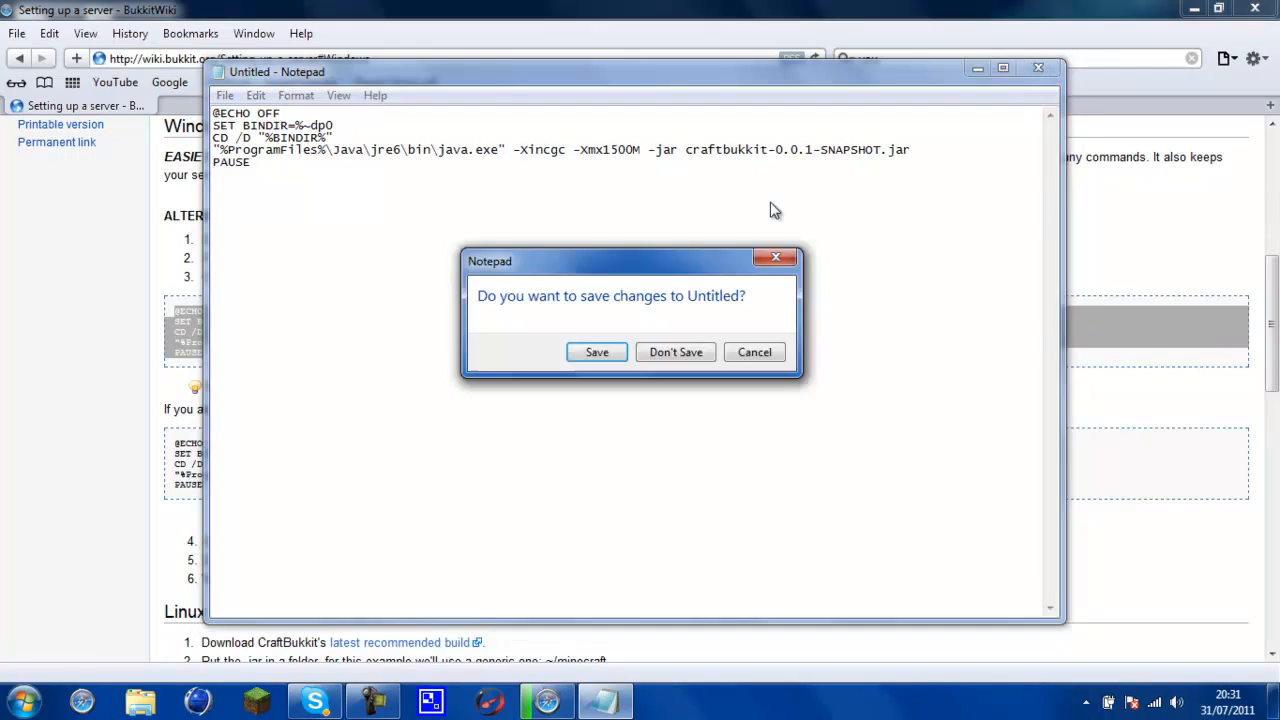
left_click(600, 354)
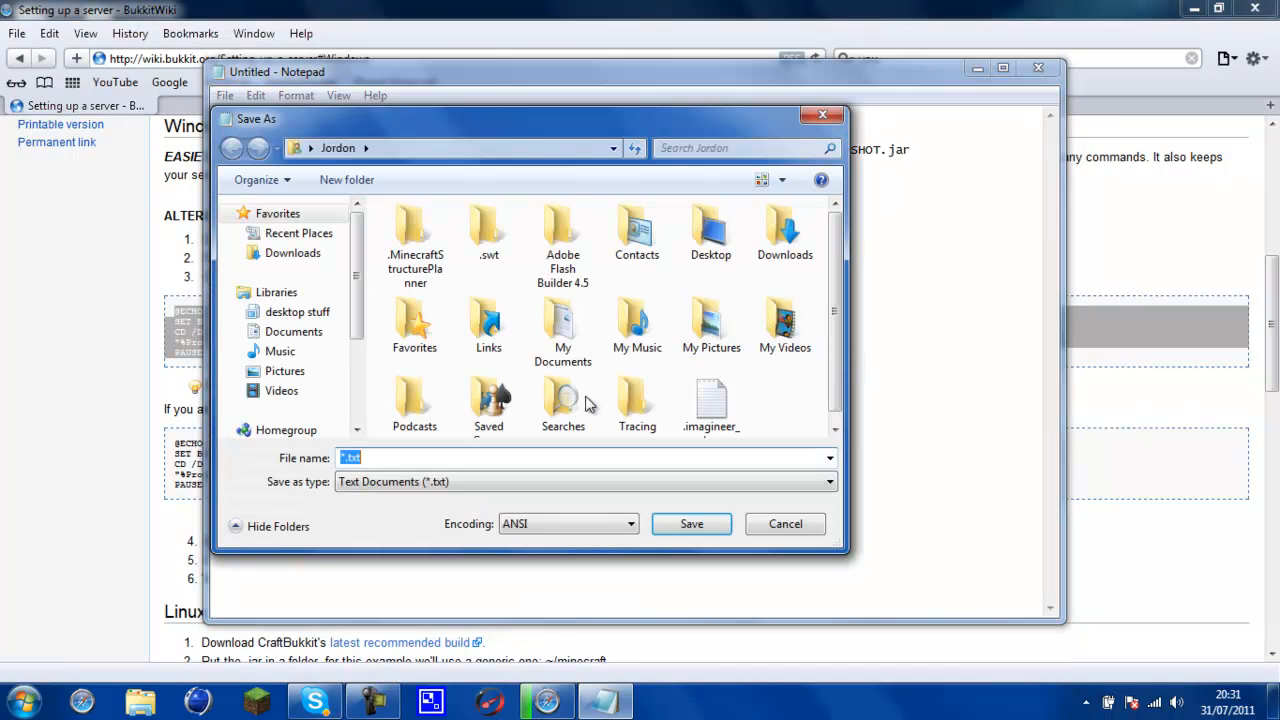
type("Ru")
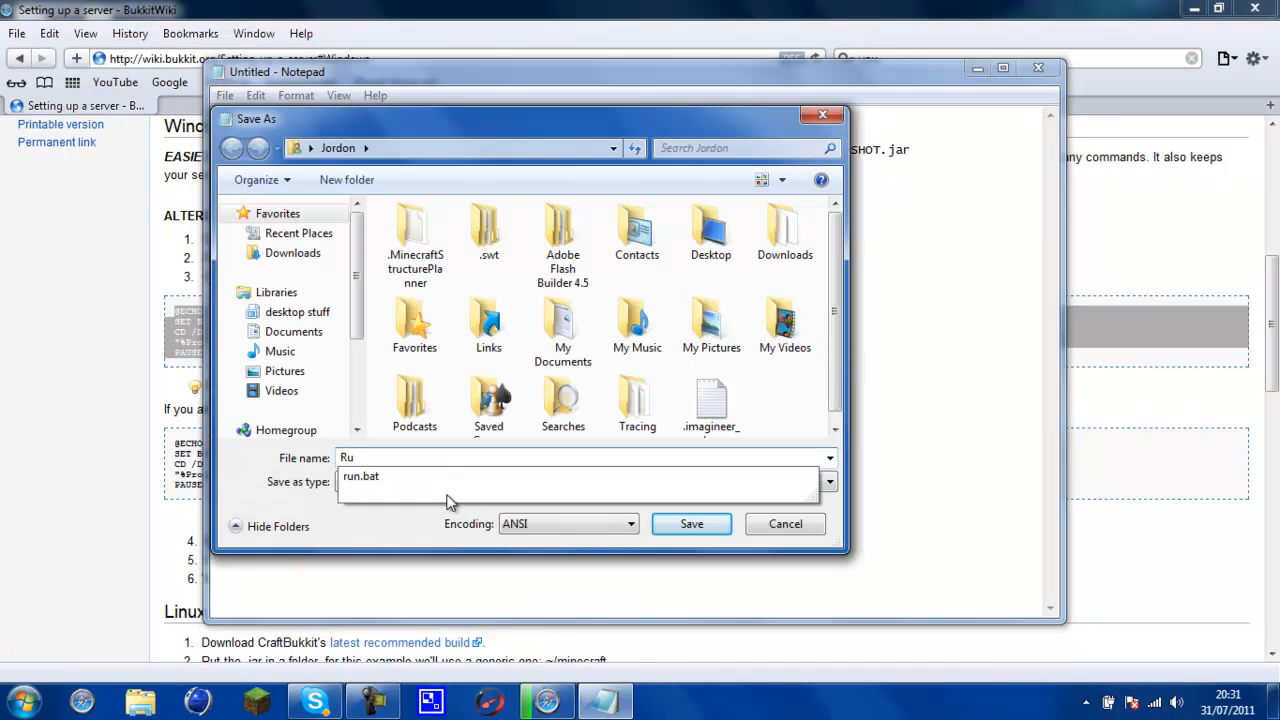
type("n.va")
key("BackSpace")
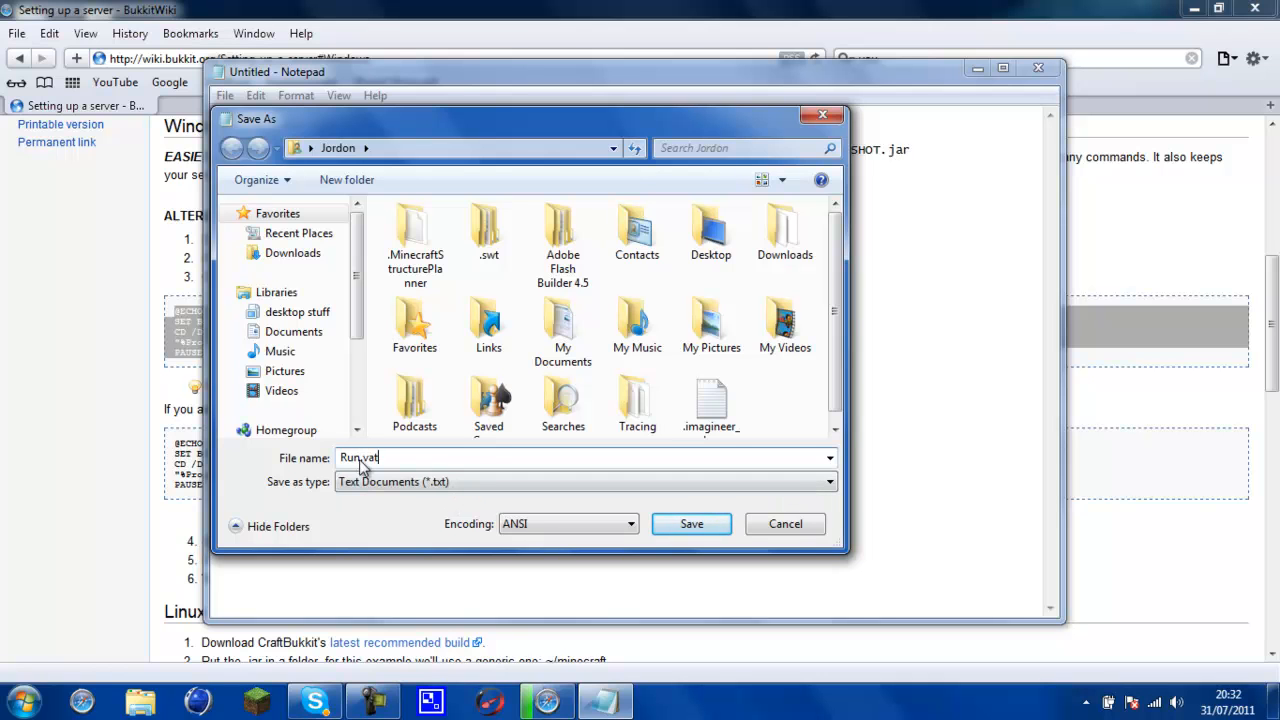
key("BackSpace")
type("b")
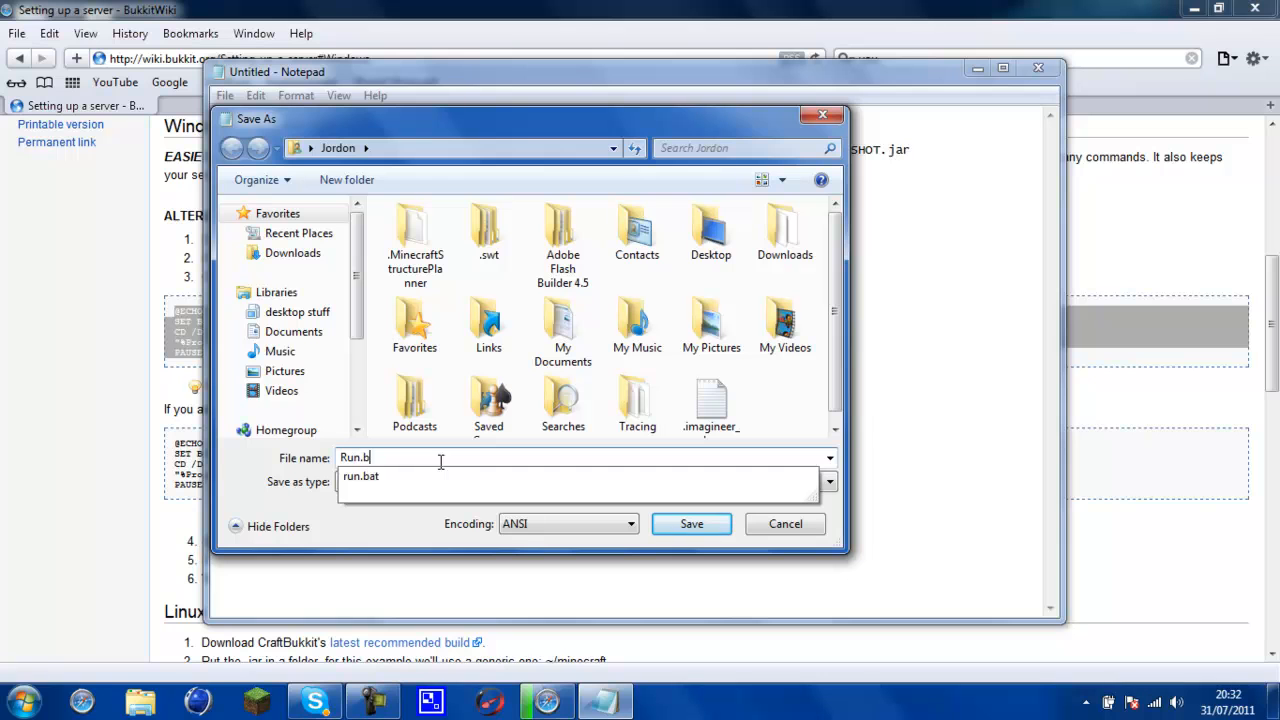
type("at")
left_click(590, 482)
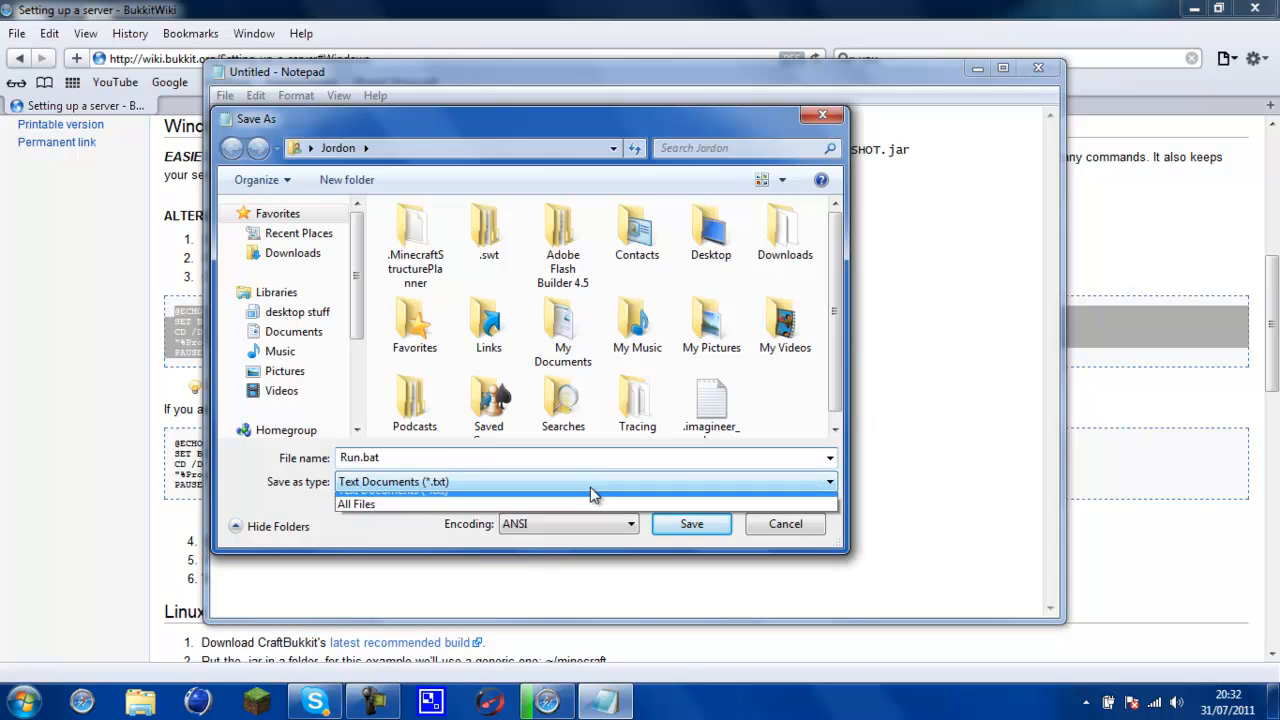
left_click(421, 515)
- Set the save location to the Desktop
left_click(303, 150)
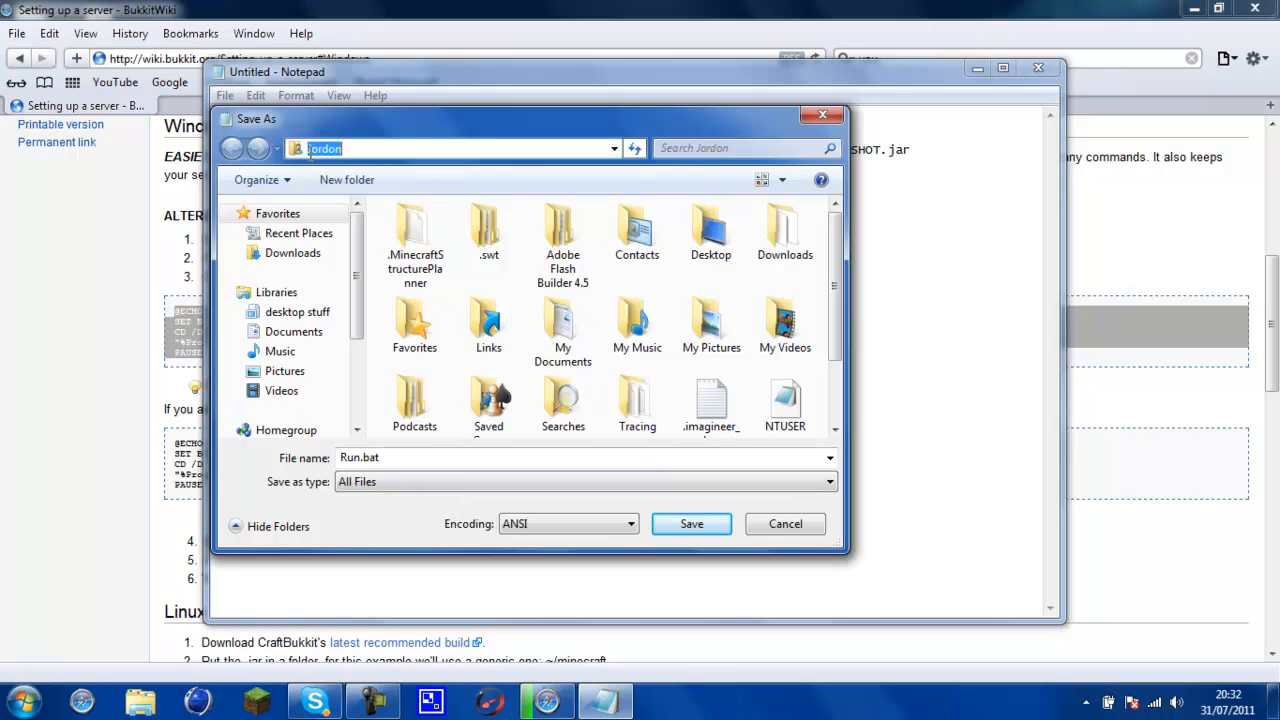
left_click(358, 149)
key("BackSpace")
key("BackSpace")
key("BackSpace")
key("BackSpace")
key("BackSpace")
key("BackSpace")
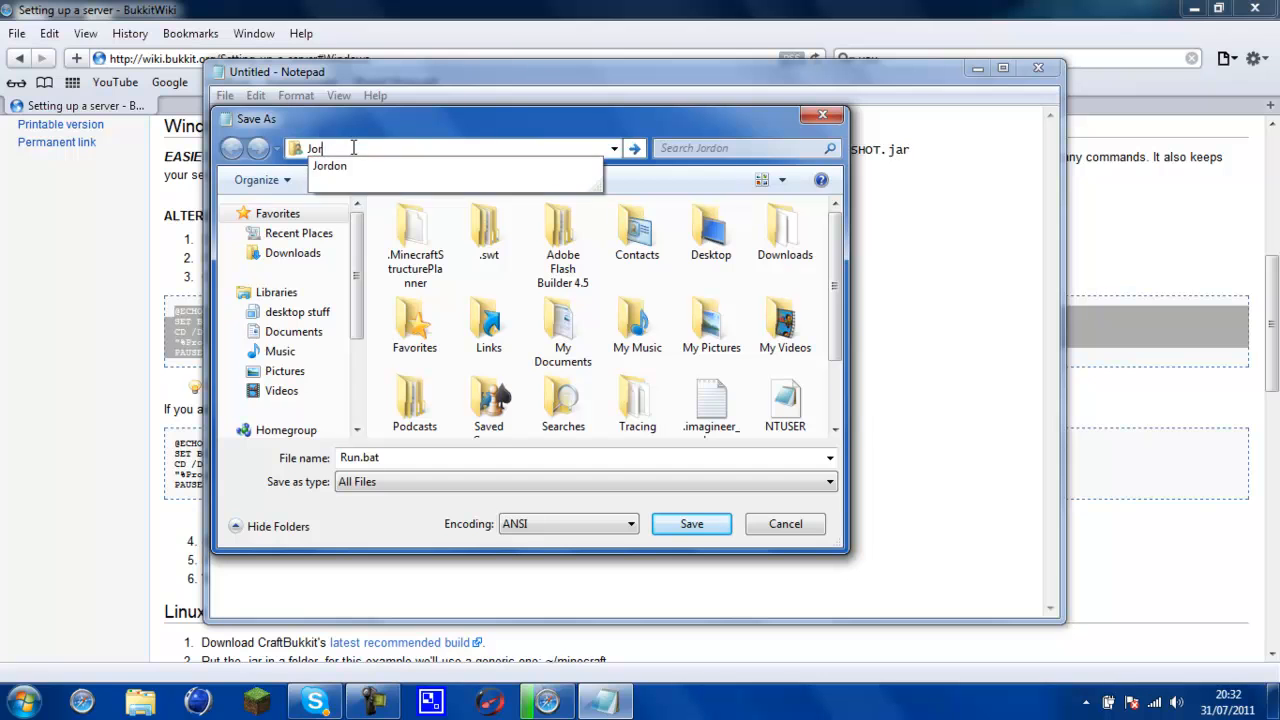
left_click(614, 148)
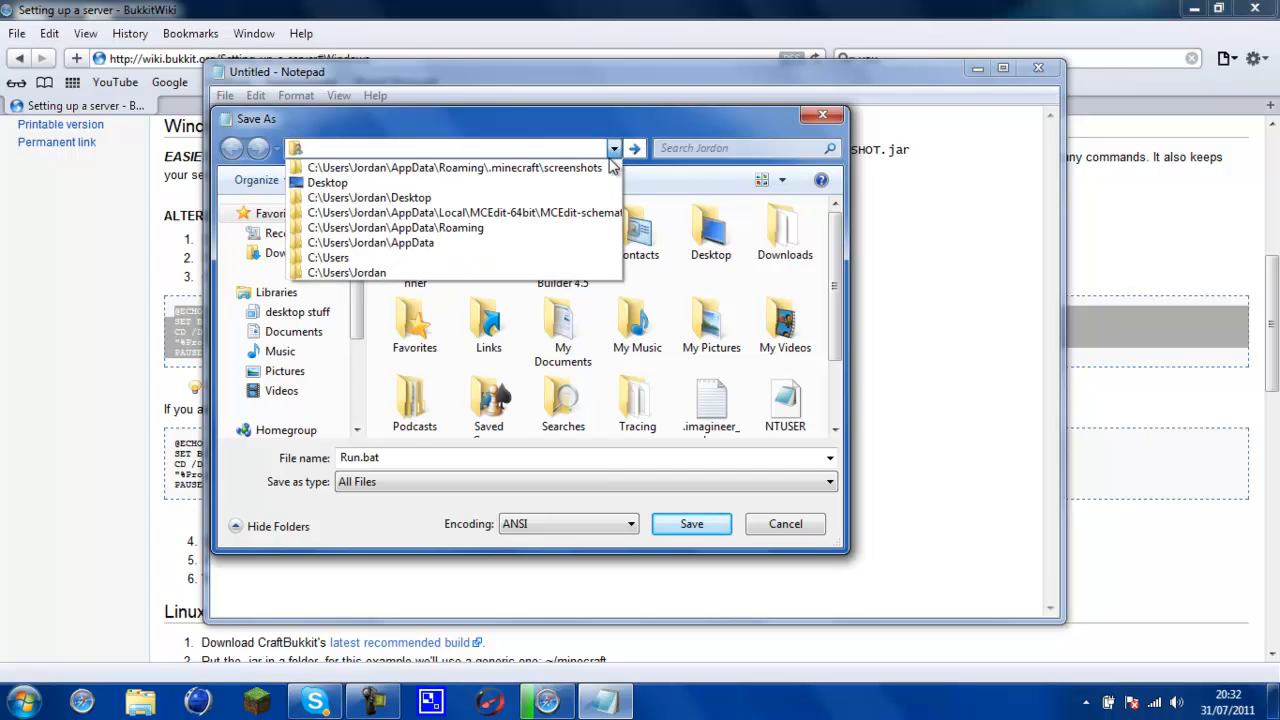
left_click(360, 181)
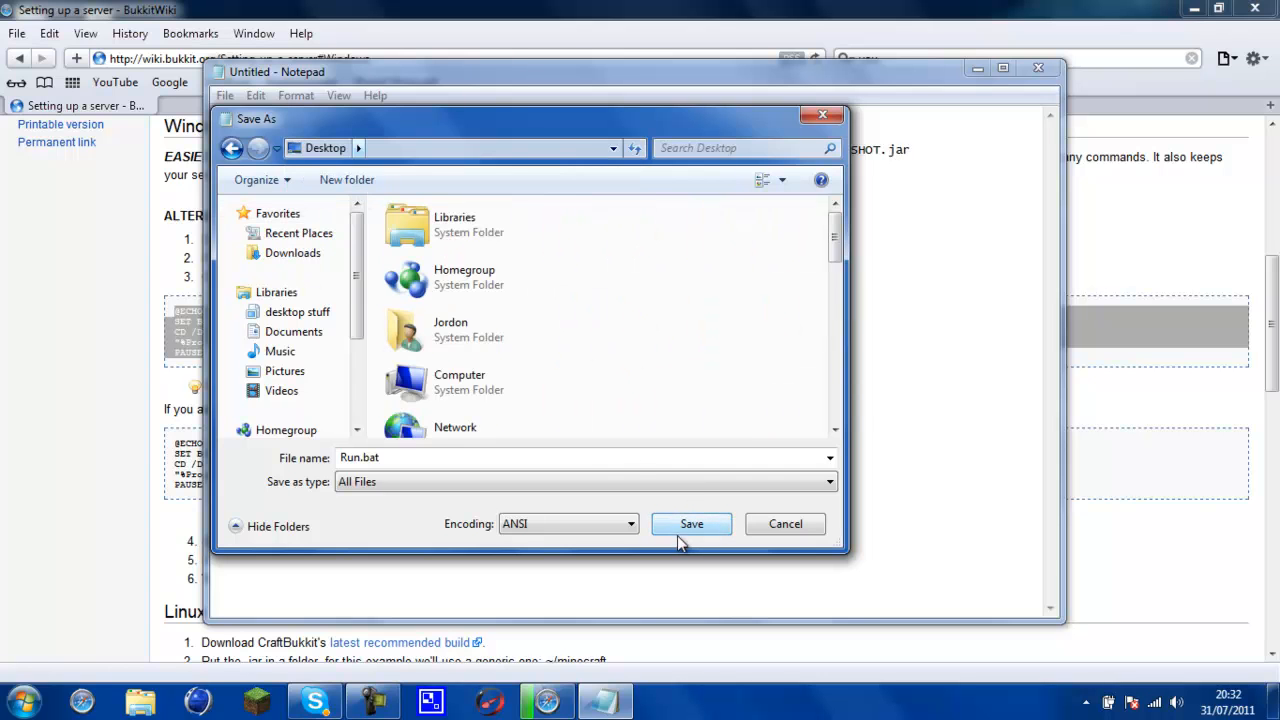
- Try to save Run.bat in the McMyAdmin Server folder on the Desktop
left_click_drag(836, 237, 838, 318)
double_click(577, 321)
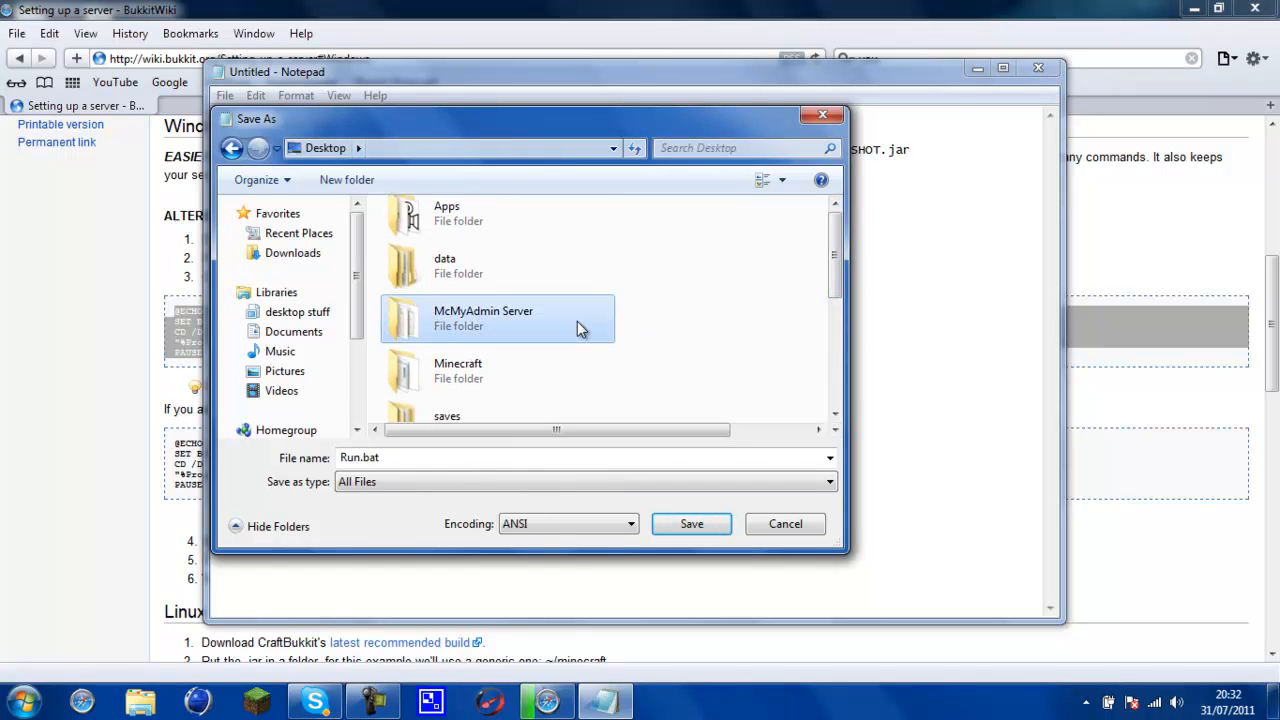
left_click_drag(425, 234, 410, 292)
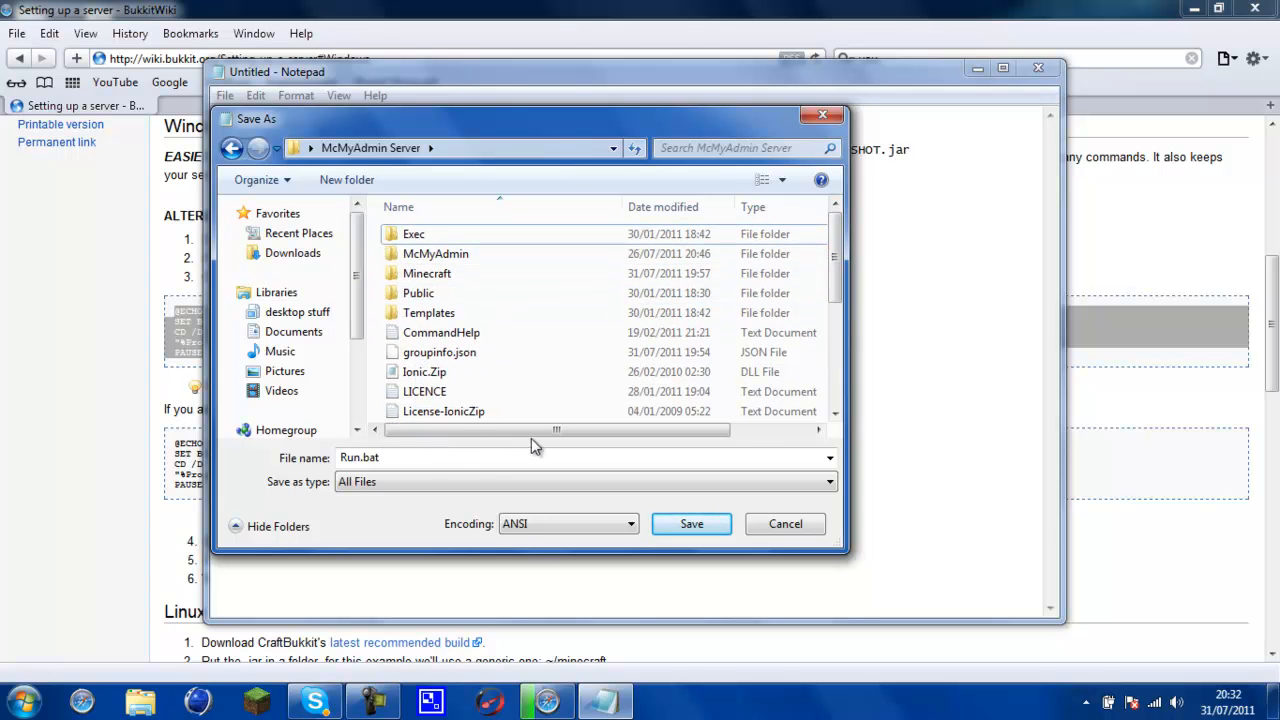
scroll(833, 344, "down", 4)
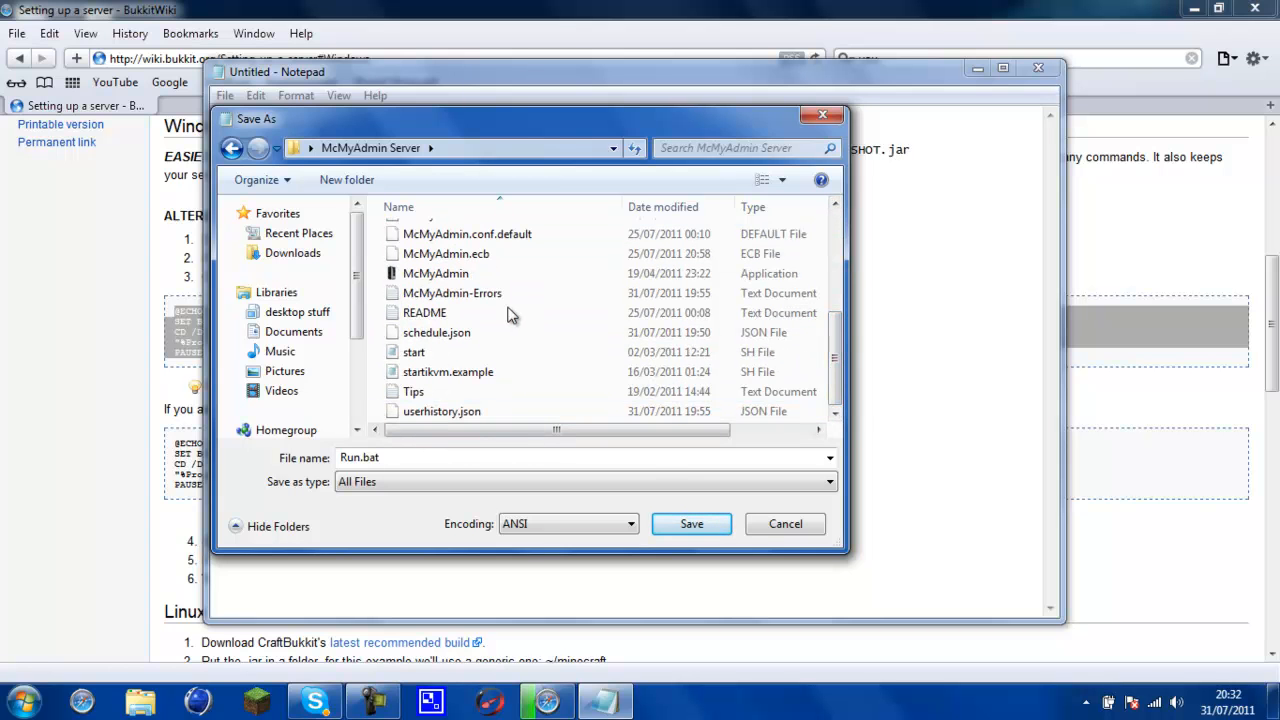
left_click(683, 526)
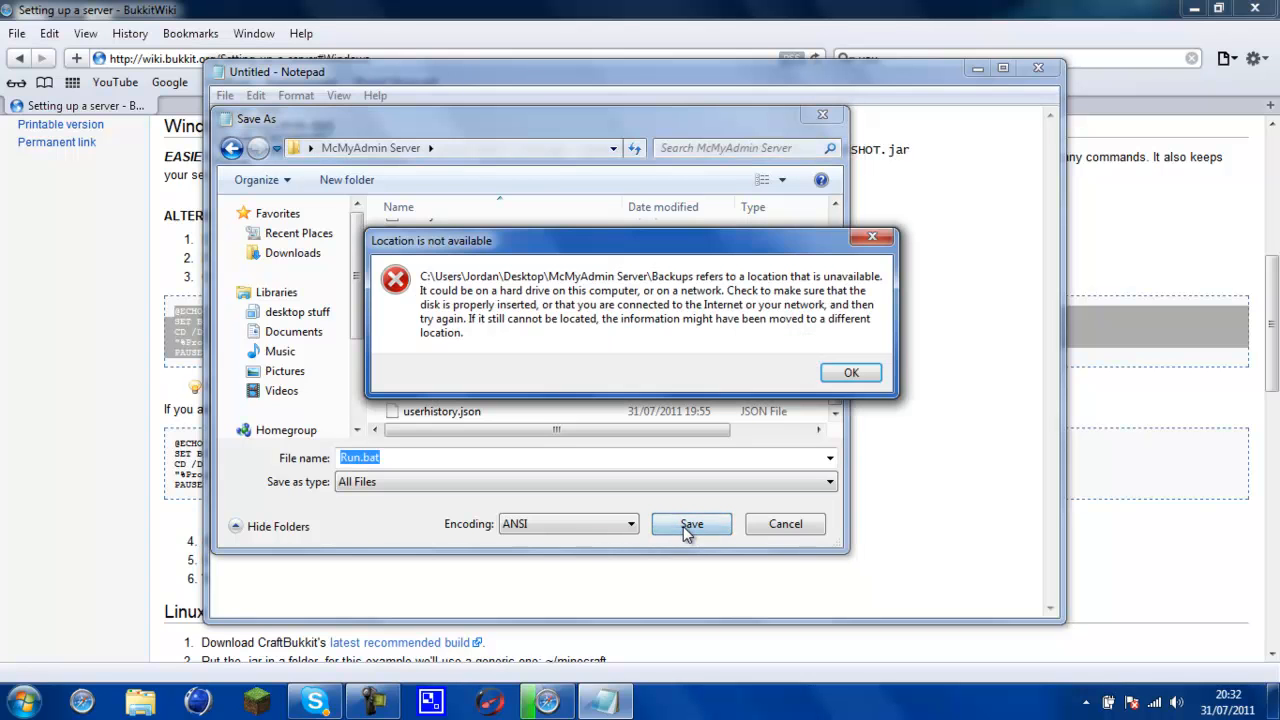
left_click(850, 370)
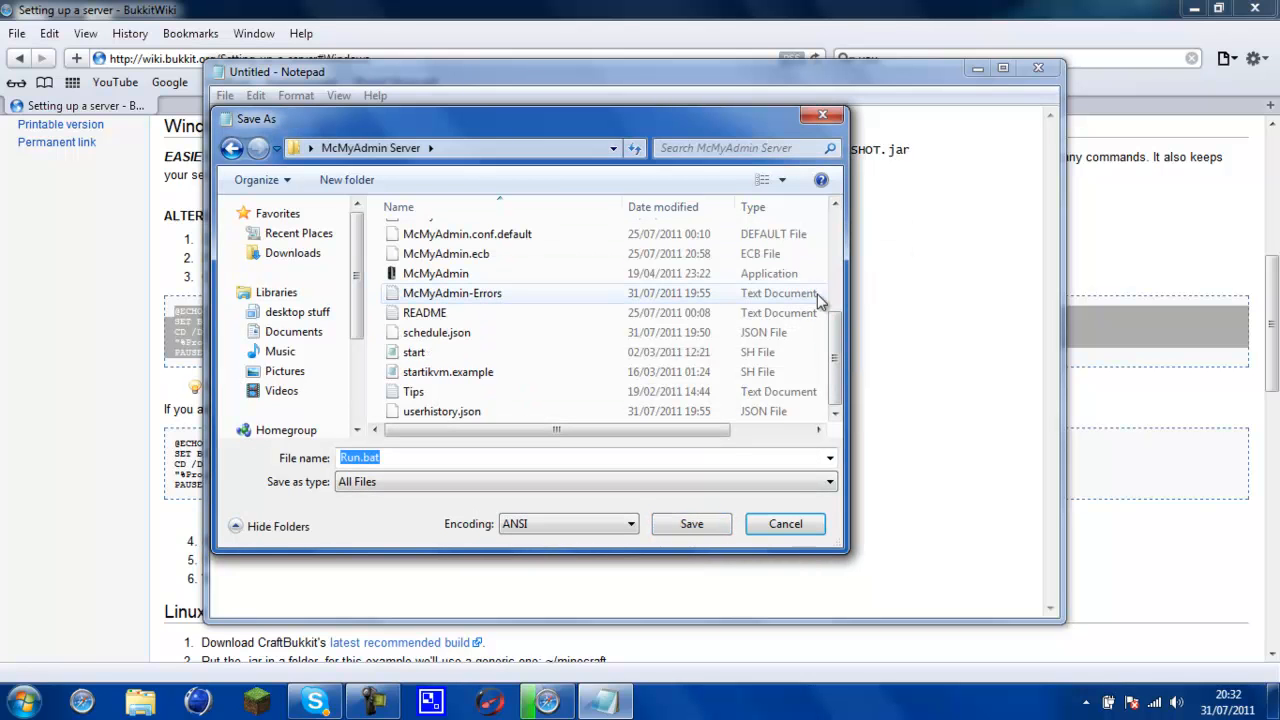
left_click(822, 115)
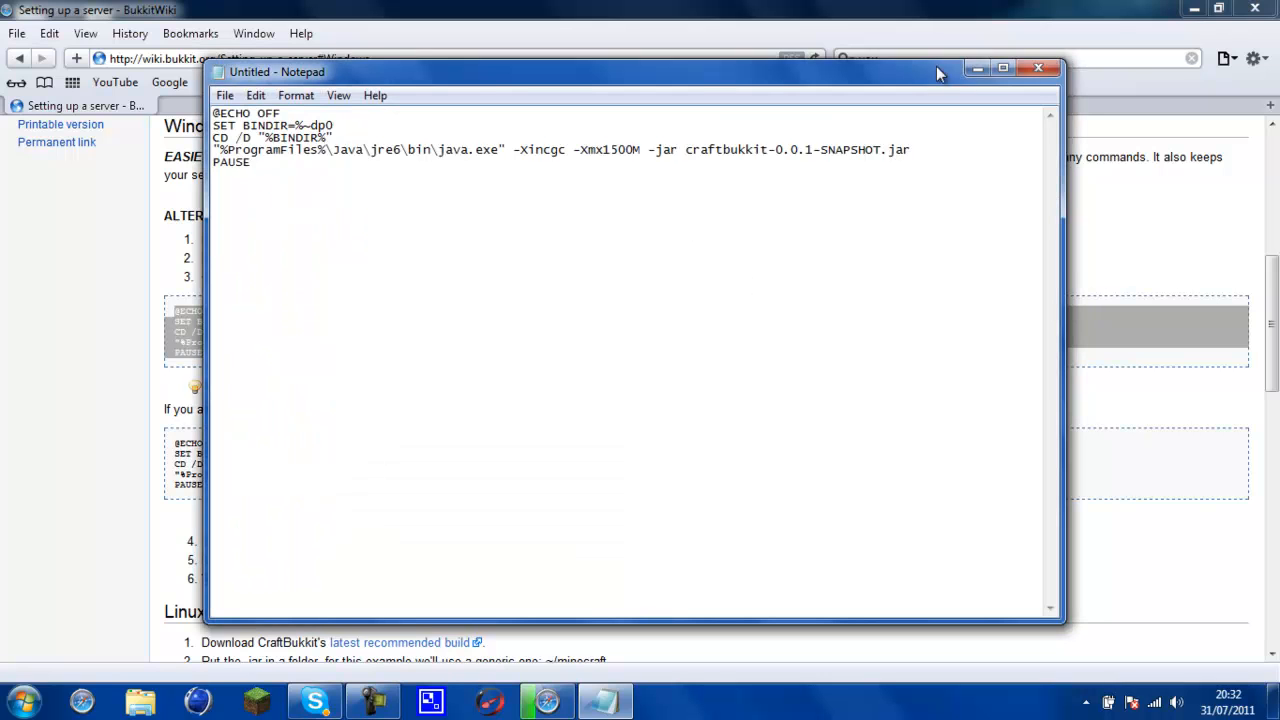
- Save the script on the Desktop as Run.Bat with the file type All Files, closing Notepad
left_click(1038, 67)
left_click(596, 350)
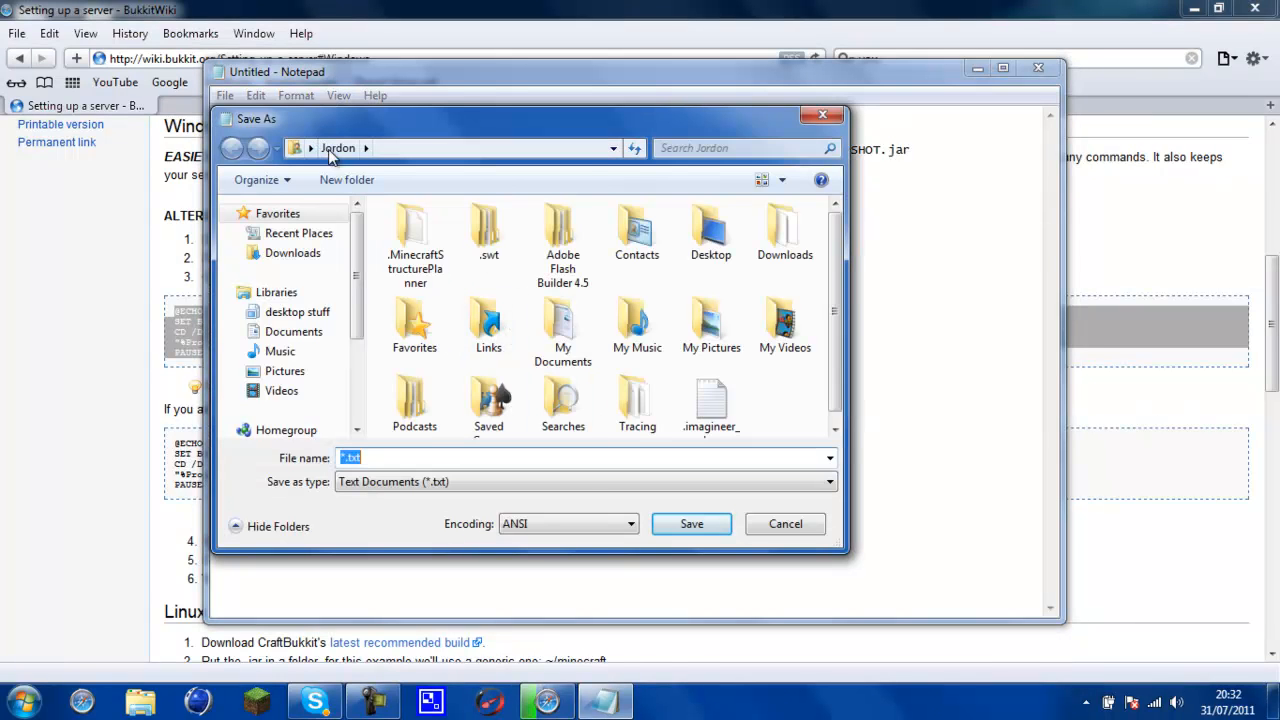
left_click(366, 148)
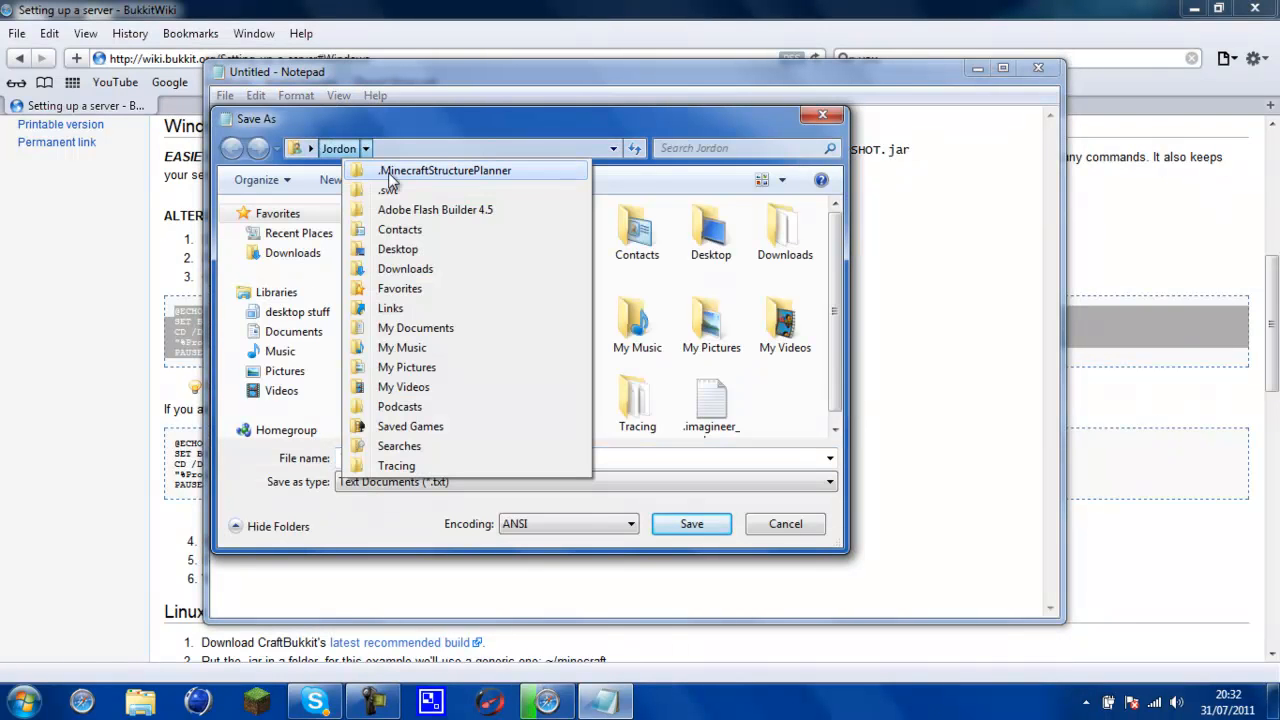
left_click(415, 251)
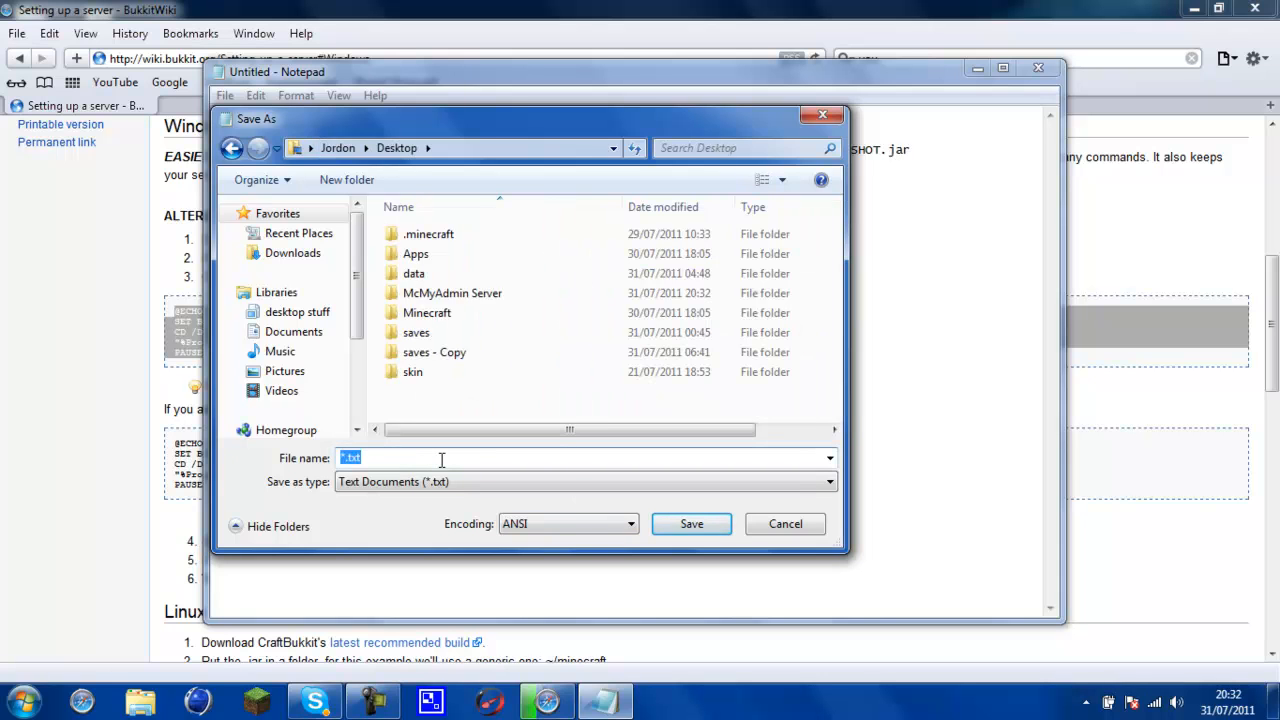
type("Run.Bat")
left_click(390, 482)
left_click(386, 512)
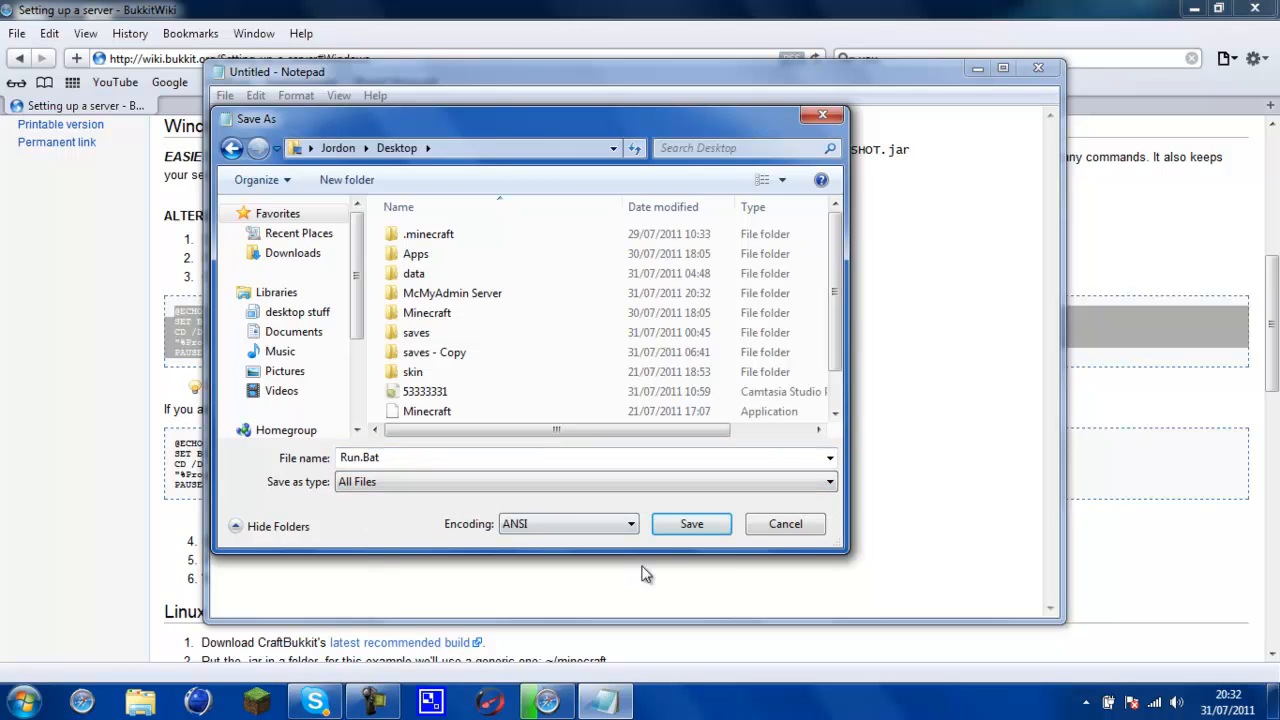
left_click(685, 525)
key("alt+F4")
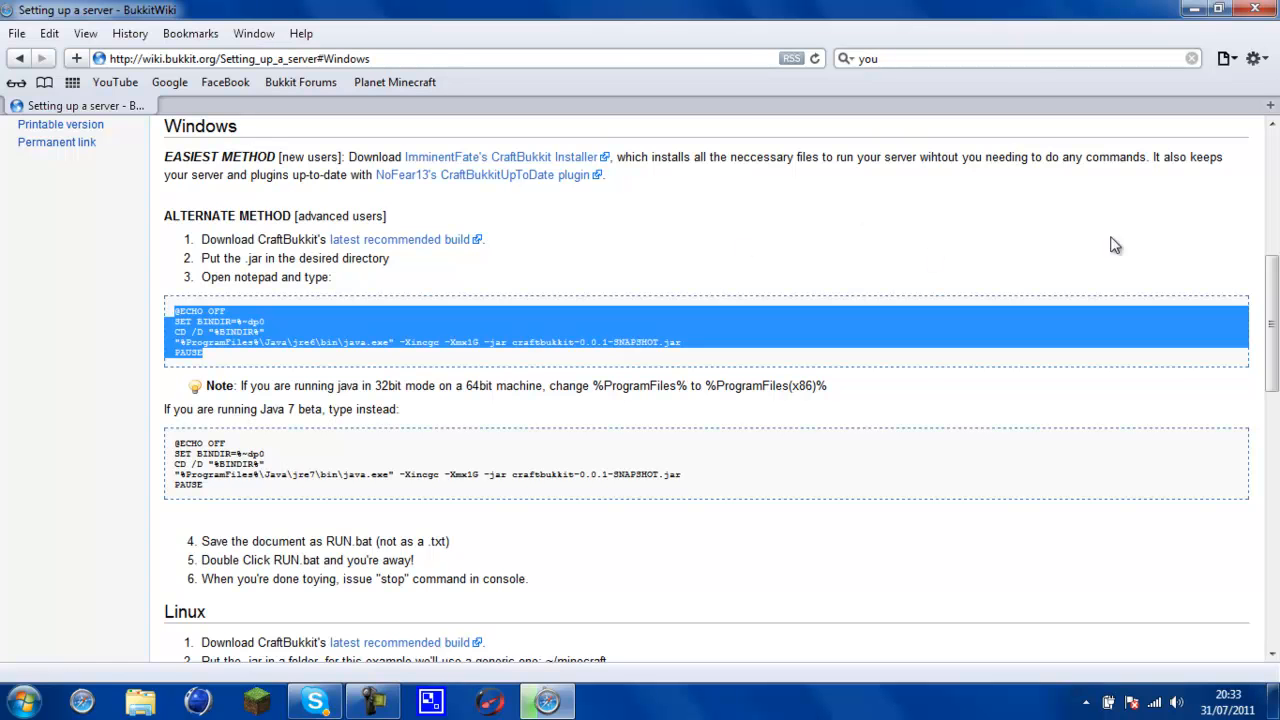
- Download CraftBukkit's latest recommended build from the wiki, saving craftbukkit-0.0.1-SNAPSHOT.jar
left_click(393, 247)
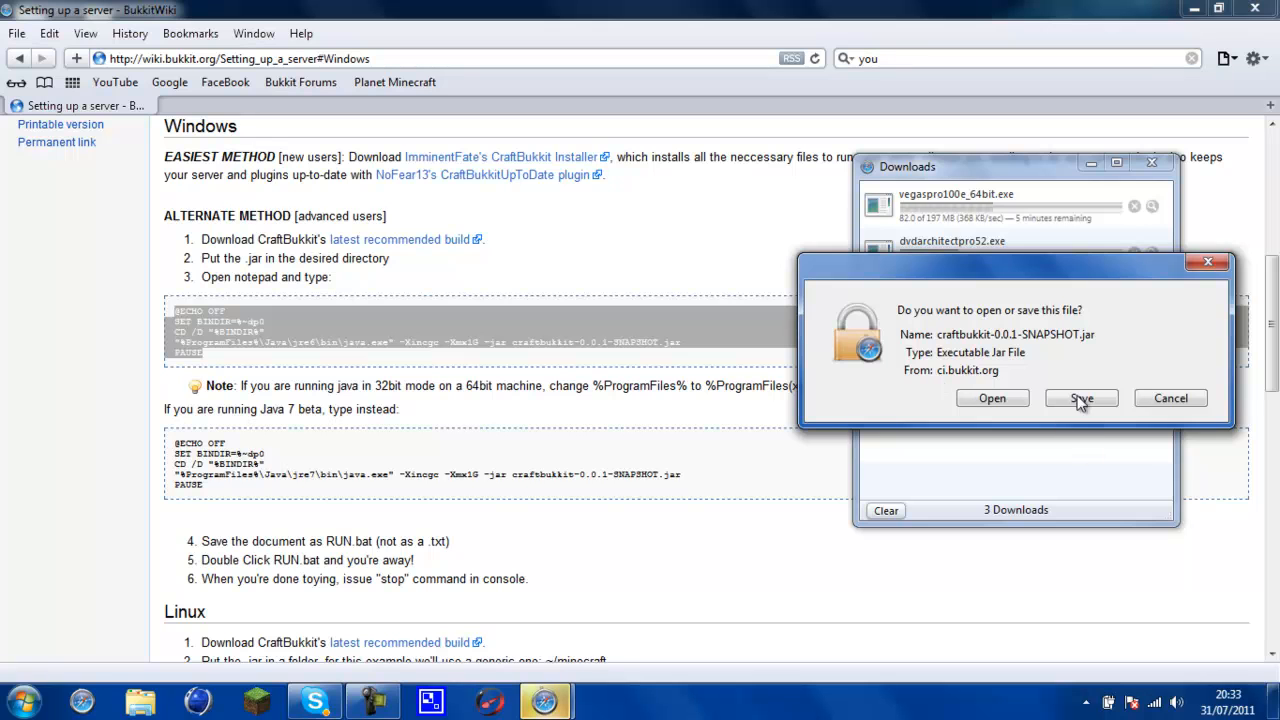
left_click(1081, 399)
left_click(1095, 176)
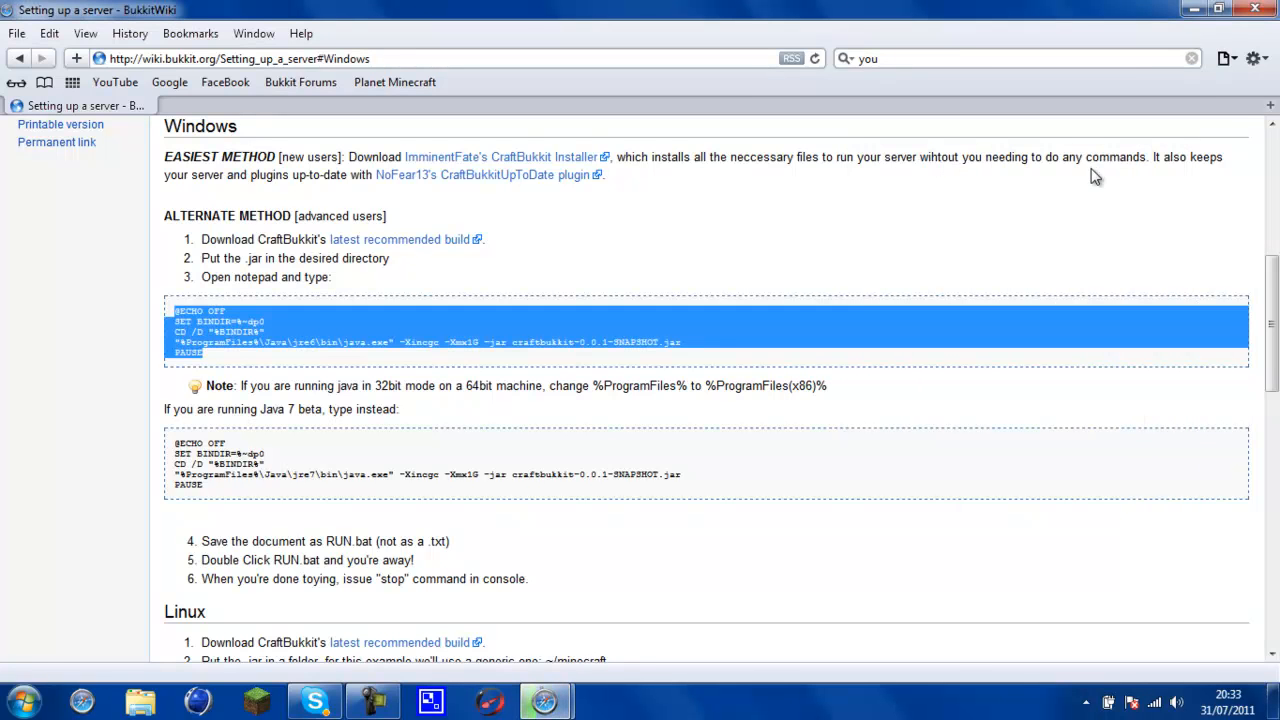
- Show the desktop and move the Run batch file to an empty area beyond the McMyAdmin Server folder
left_click(1198, 8)
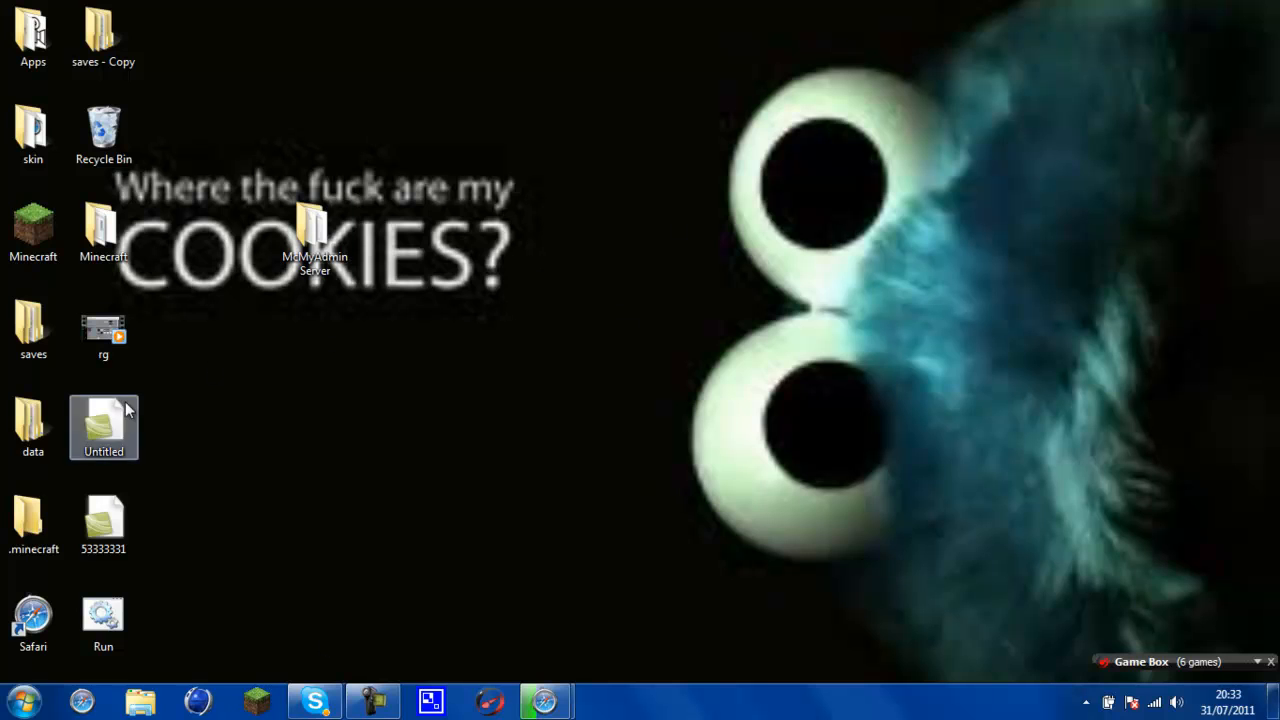
left_click_drag(101, 600, 662, 199)
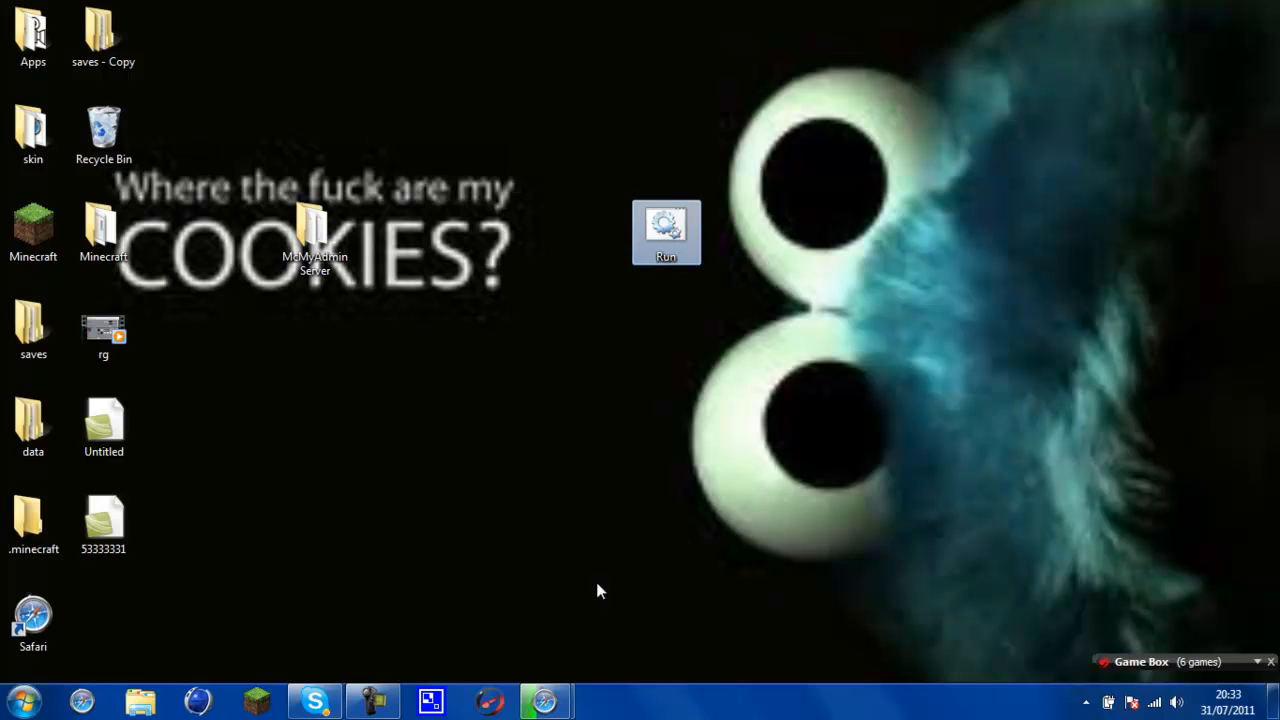
- Check the download progress of craftbukkit-0.0.1-SNAPSHOT.jar, leaving the desktop clear
left_click(545, 701)
left_click(644, 603)
left_click(936, 337)
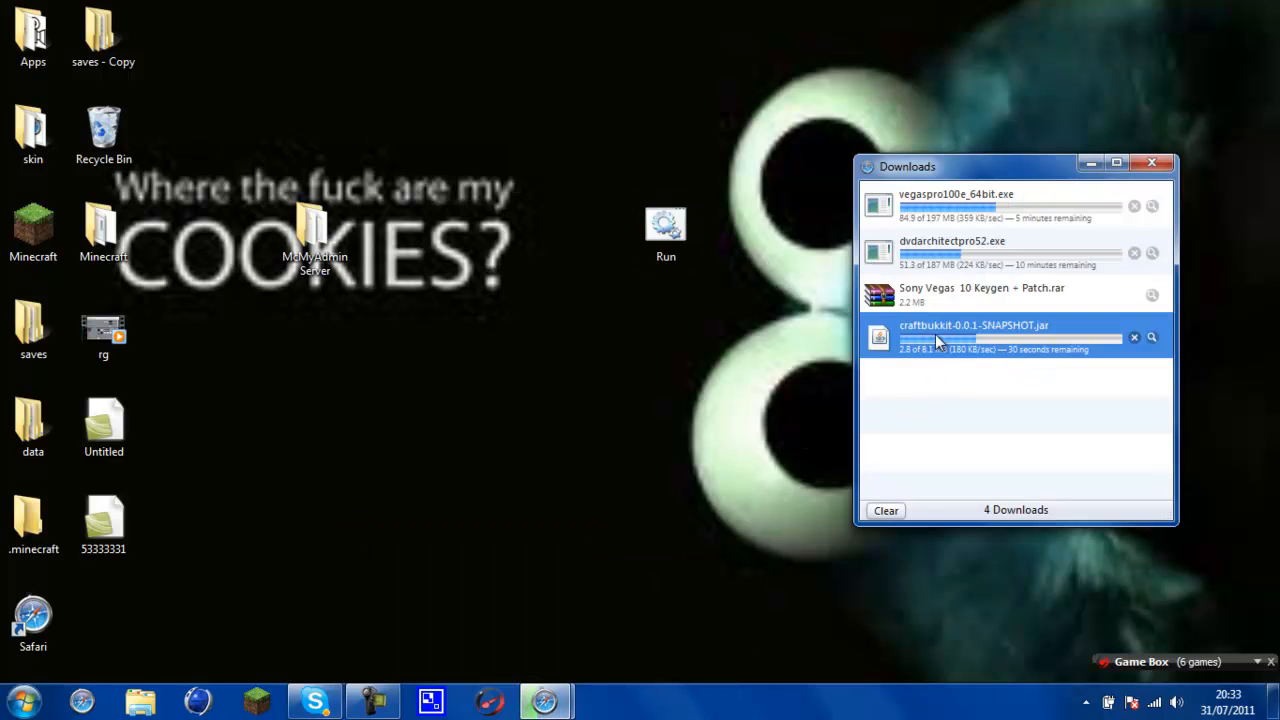
left_click(1090, 164)
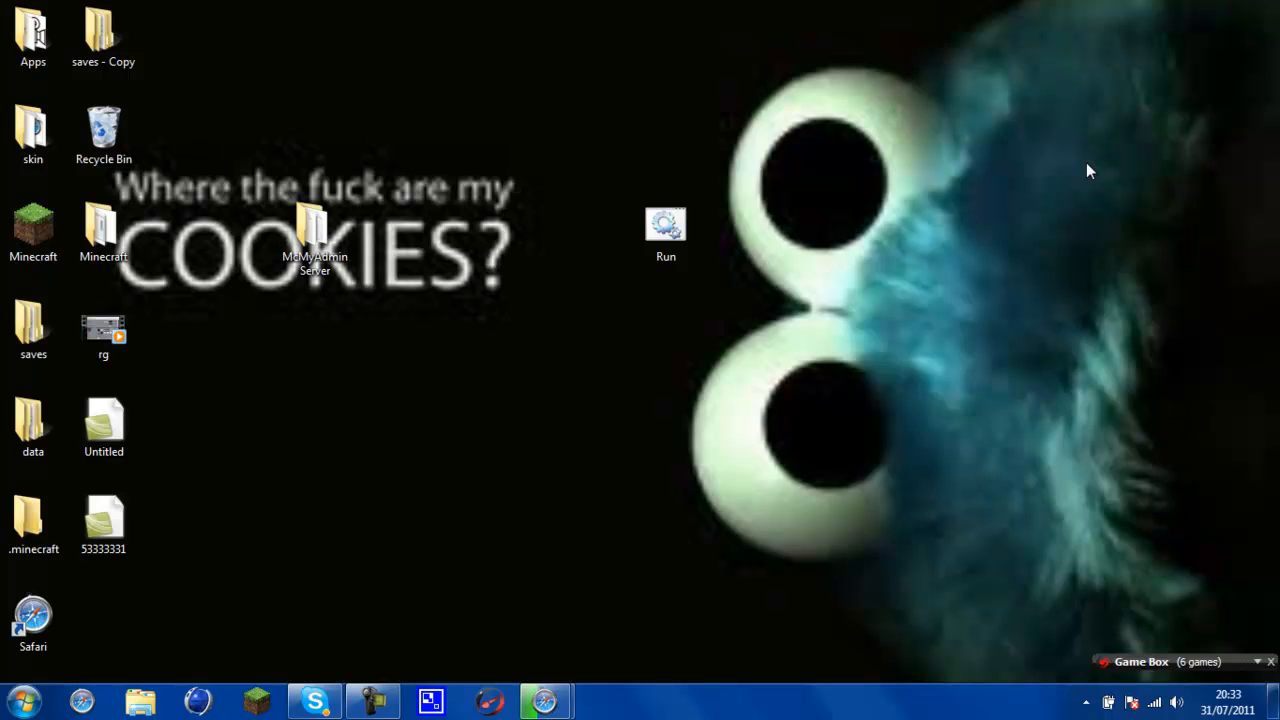
- Create a new folder on the desktop and move the Run batch file into it
right_click(824, 356)
mouse_move(890, 540)
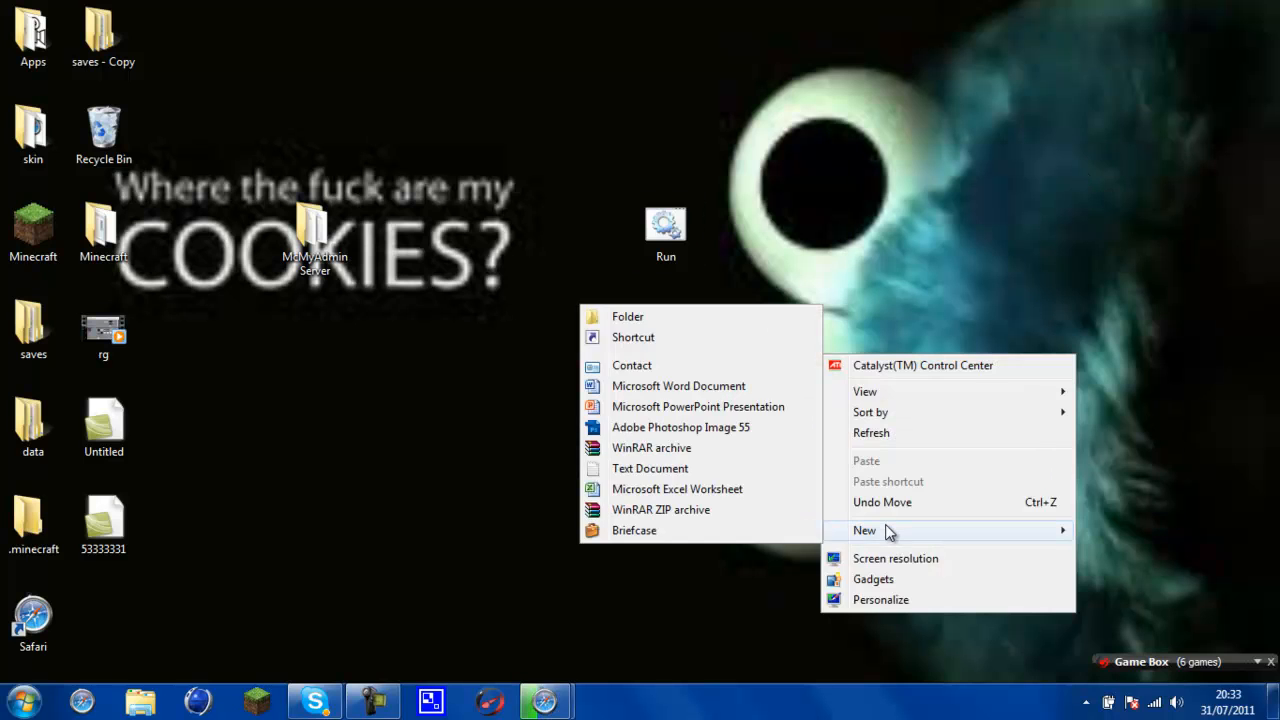
left_click(634, 317)
left_click_drag(678, 218, 874, 430)
- Rename the new desktop folder as Server and open it from the middle of the desktop
right_click(874, 430)
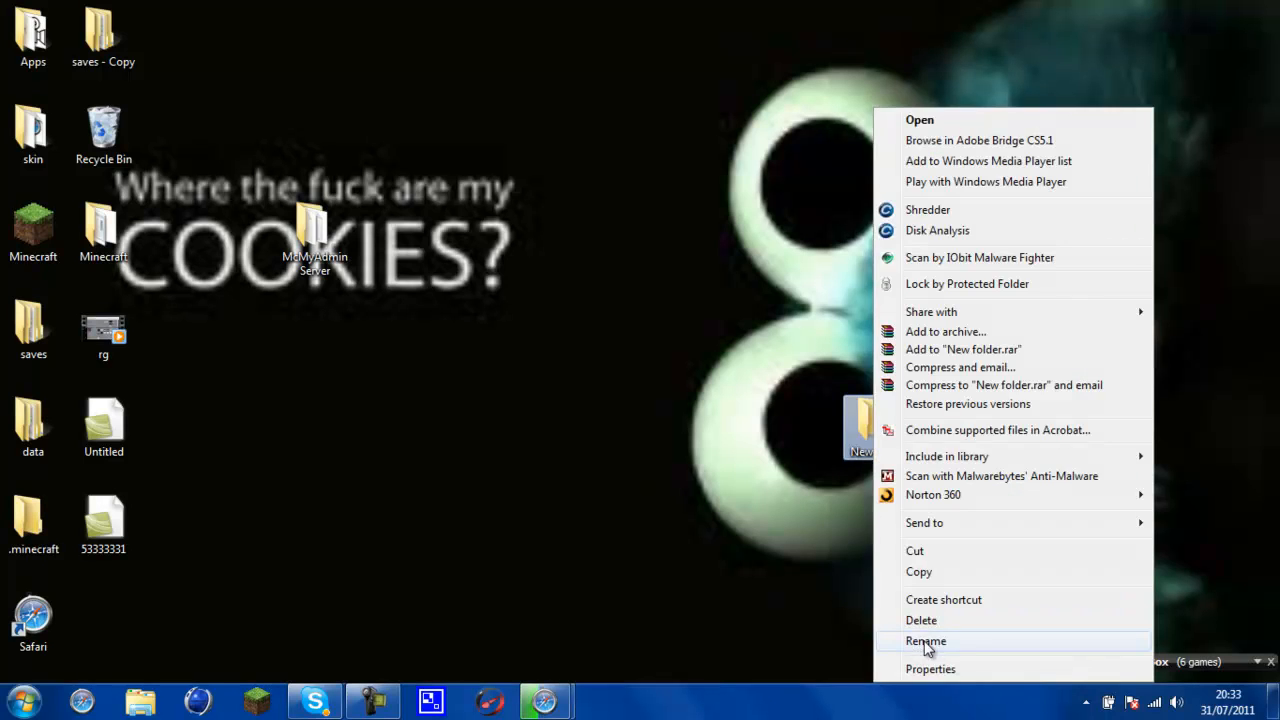
left_click(924, 641)
type("Server")
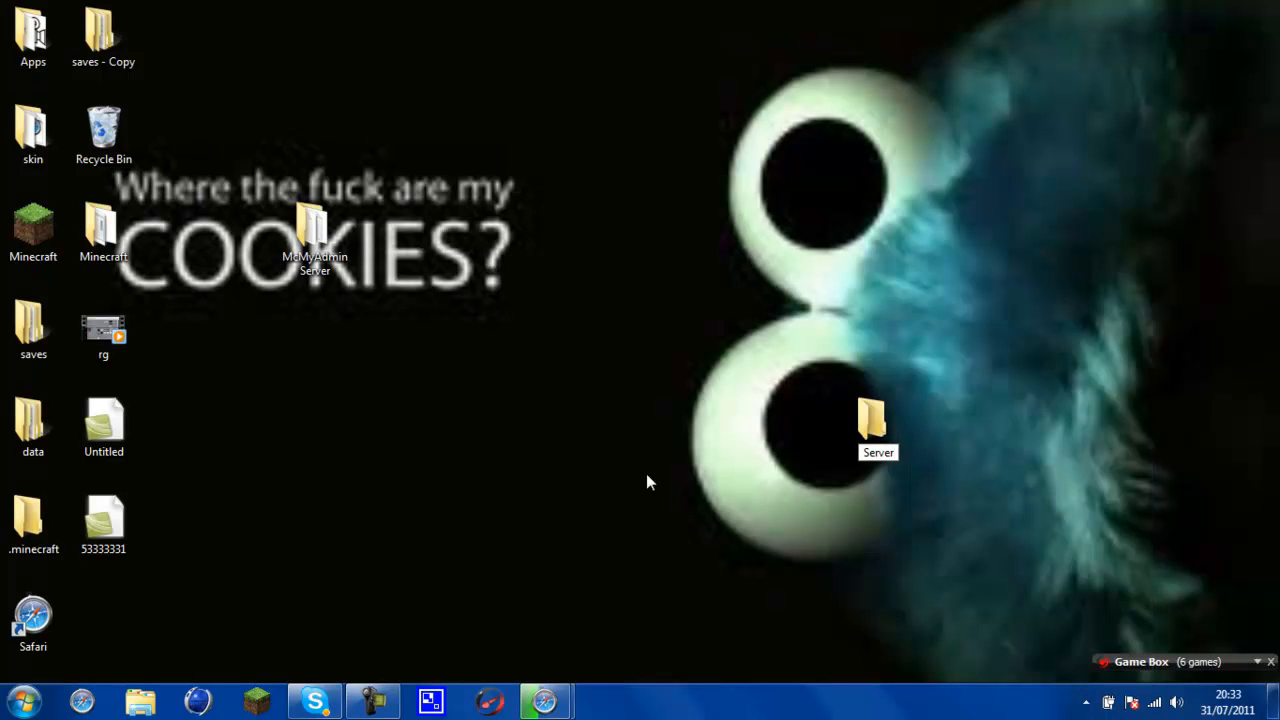
key("Return")
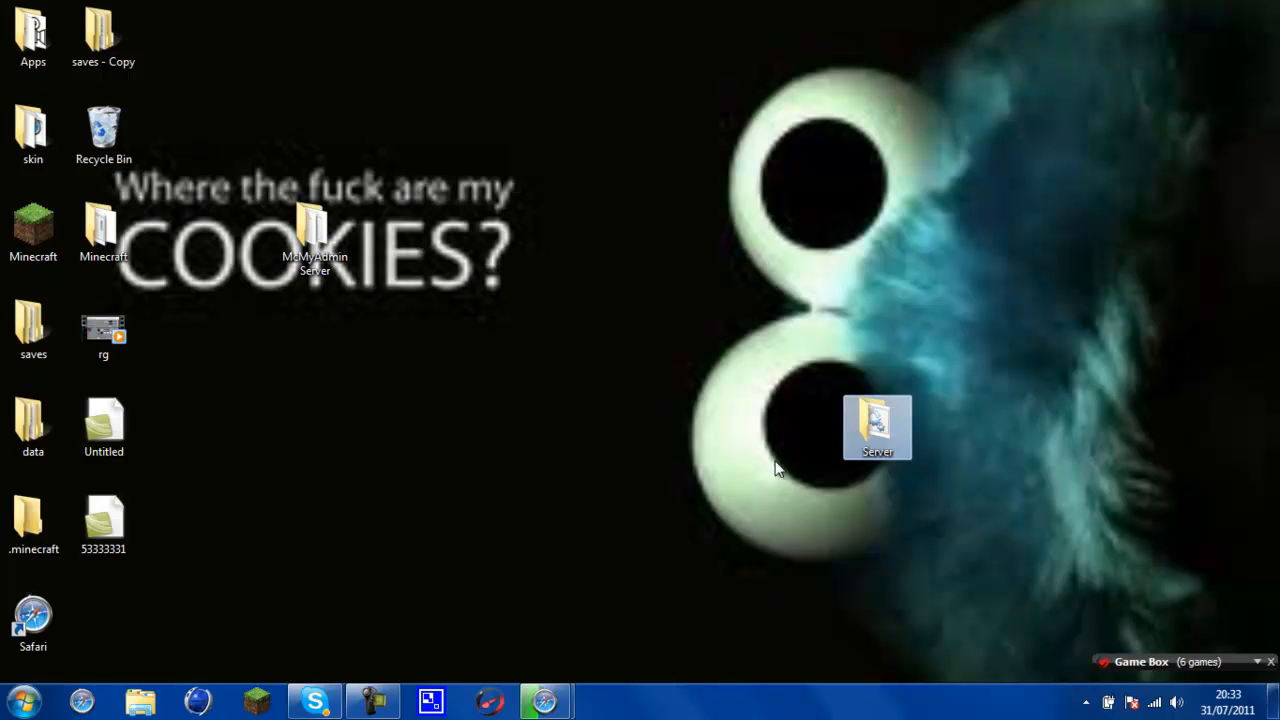
left_click_drag(850, 420, 640, 322)
double_click(663, 339)
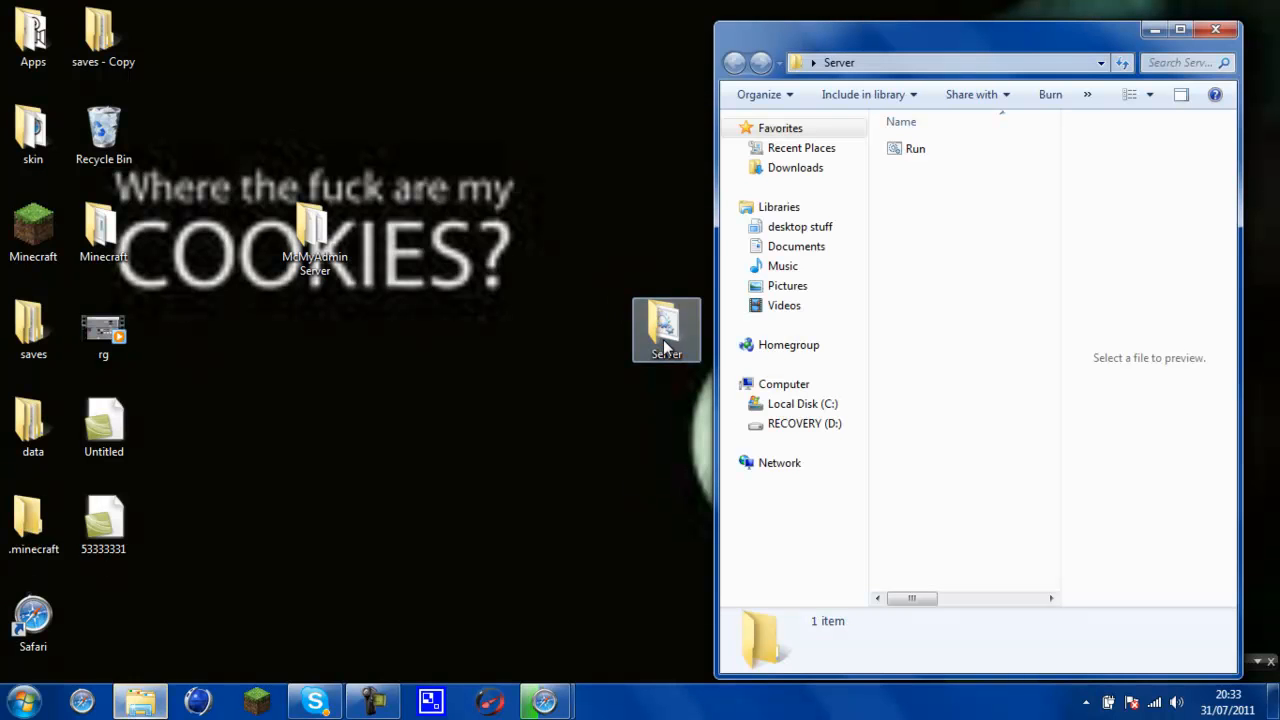
- Switch to Safari, open the Bukkit Forums site and search its plugin list for the title essential
mouse_move(565, 701)
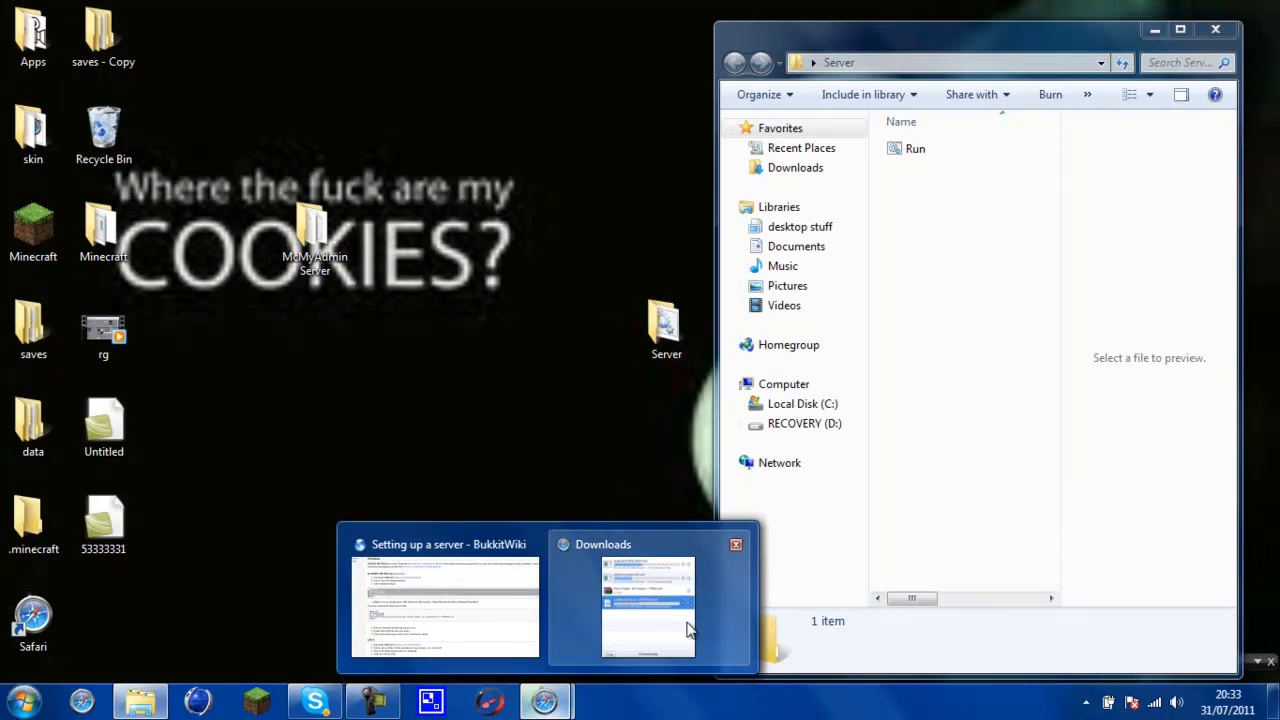
mouse_move(690, 632)
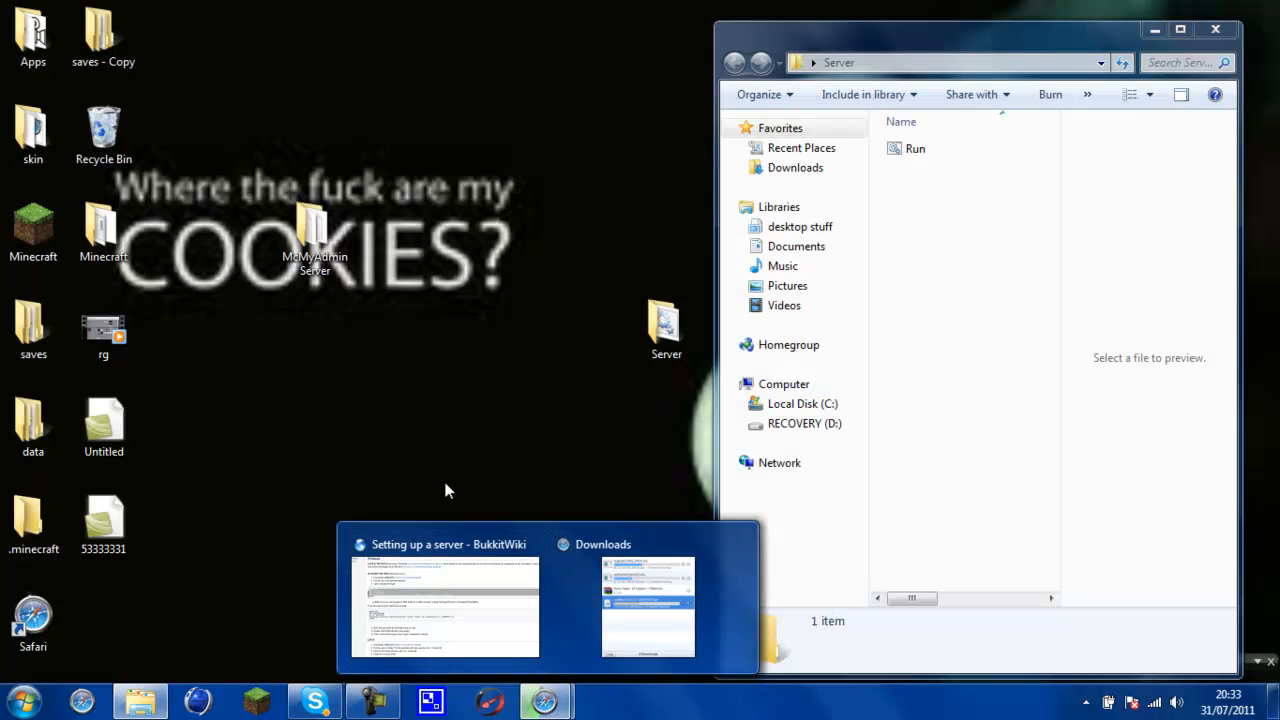
left_click(449, 573)
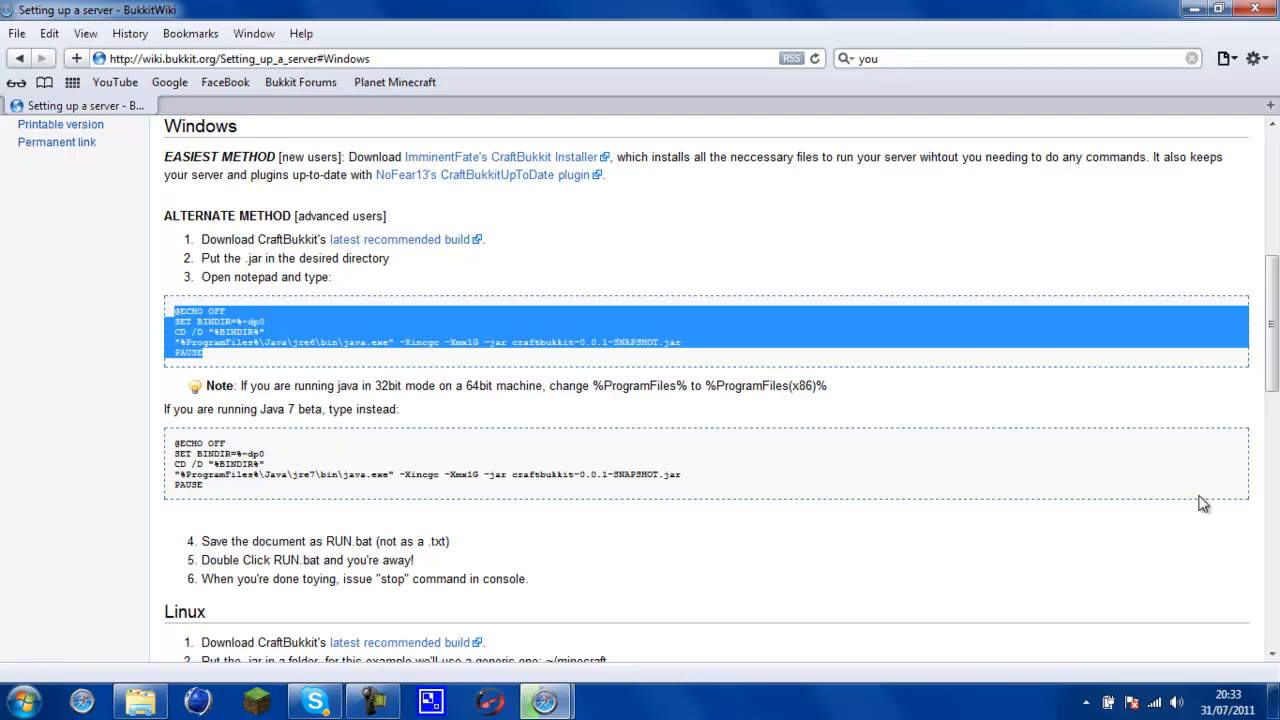
left_click_drag(1271, 322, 1275, 107)
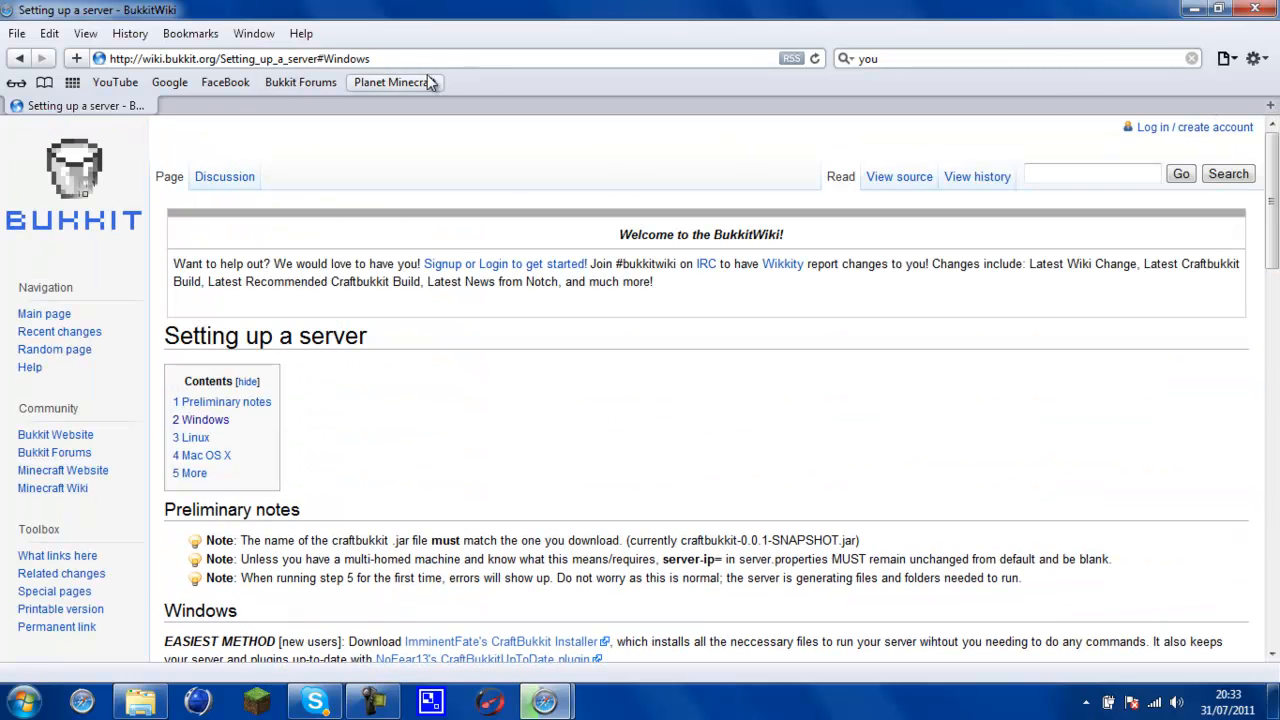
left_click(284, 82)
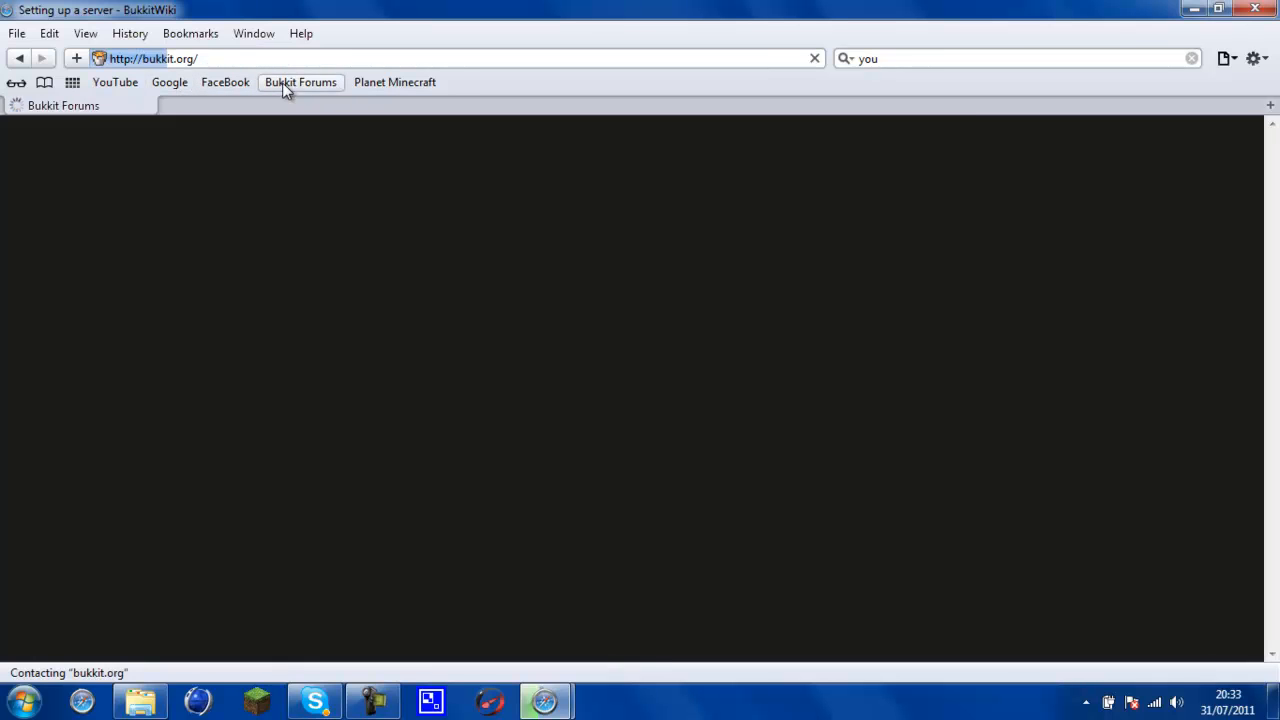
left_click(945, 219)
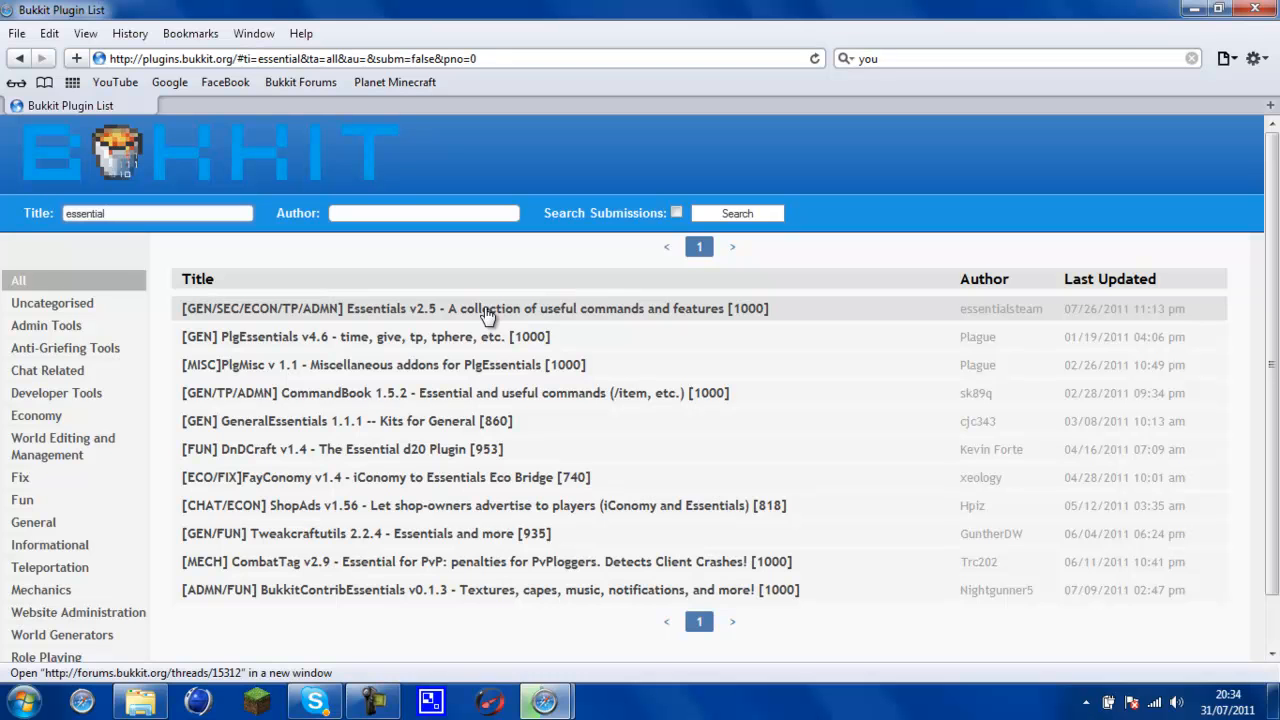
- Open the Essentials v2.5 and GeneralEssentials 1.1.1 threads from the plugin list, skim the GeneralEssentials post and minimize both windows
left_click(487, 313)
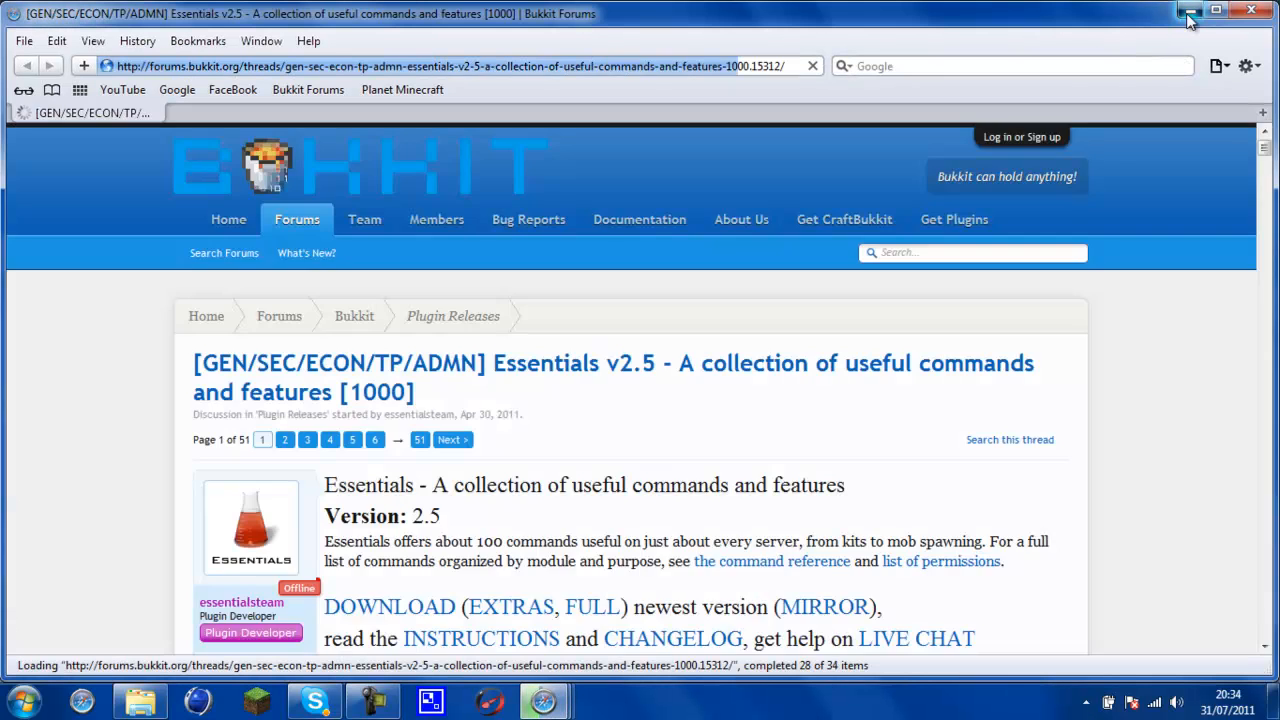
left_click(1190, 10)
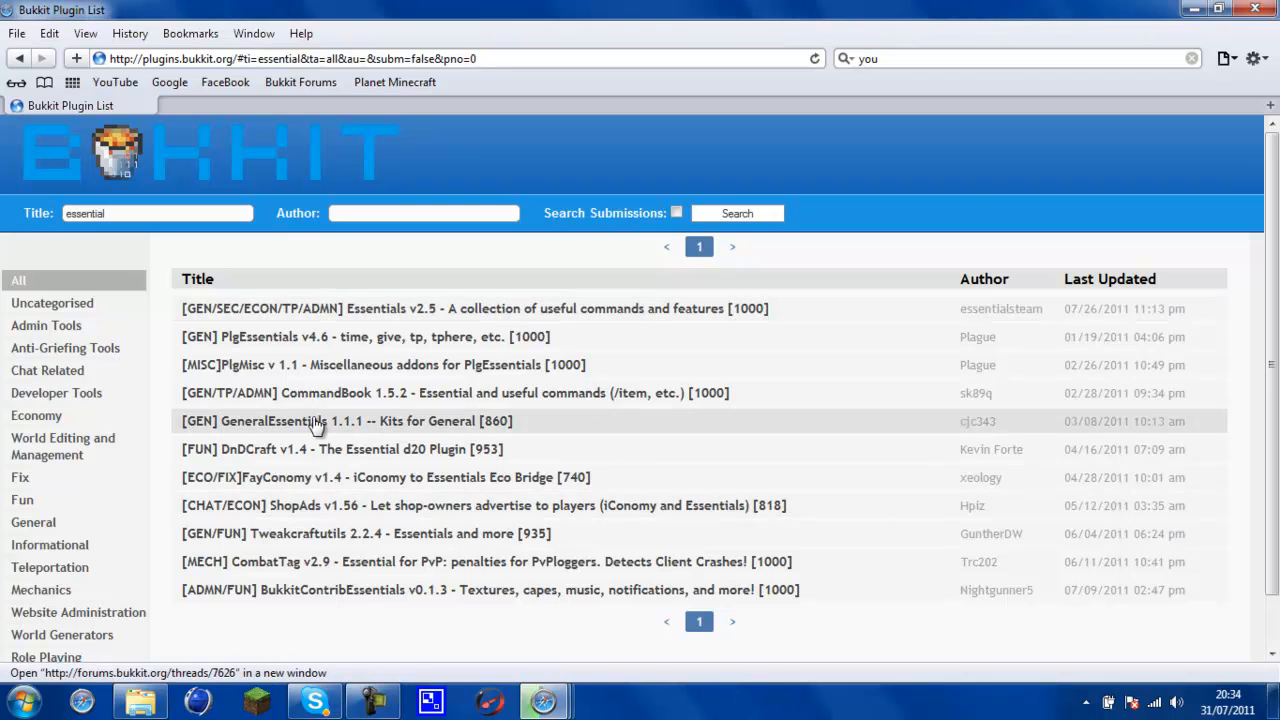
left_click(316, 424)
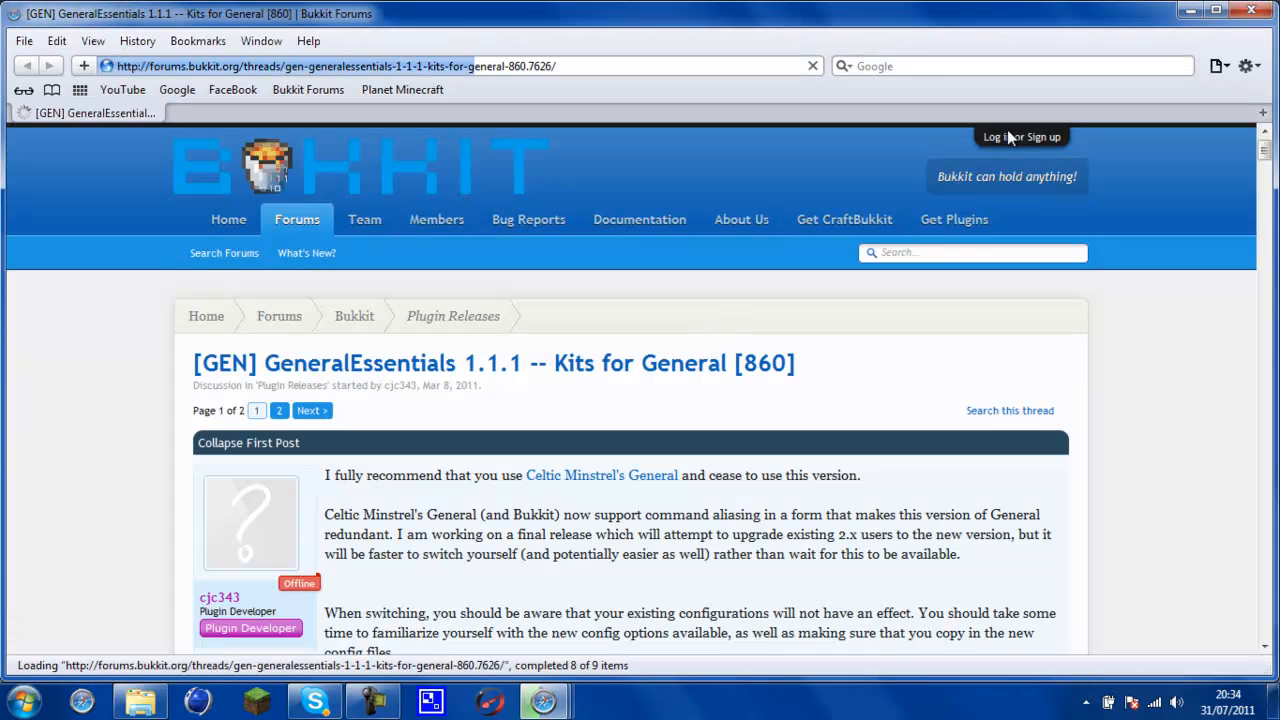
scroll(635, 510, "down", 5)
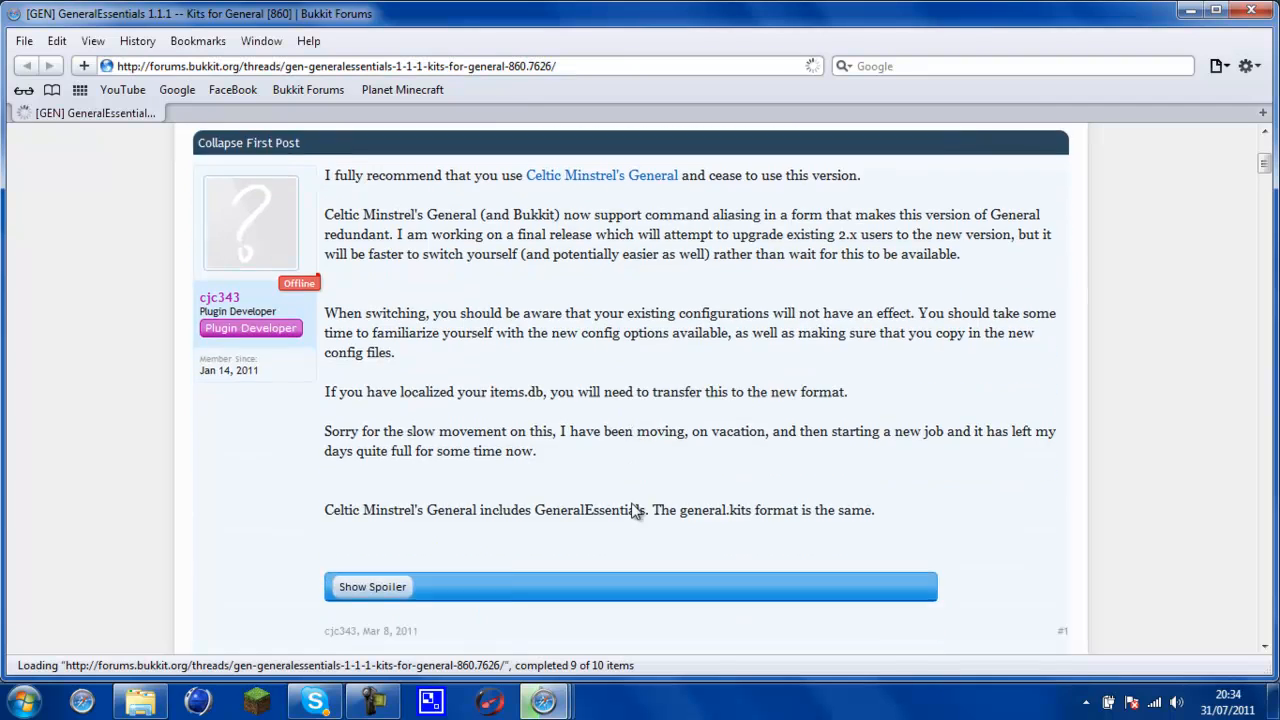
scroll(635, 510, "down", 6)
scroll(635, 510, "up", 6)
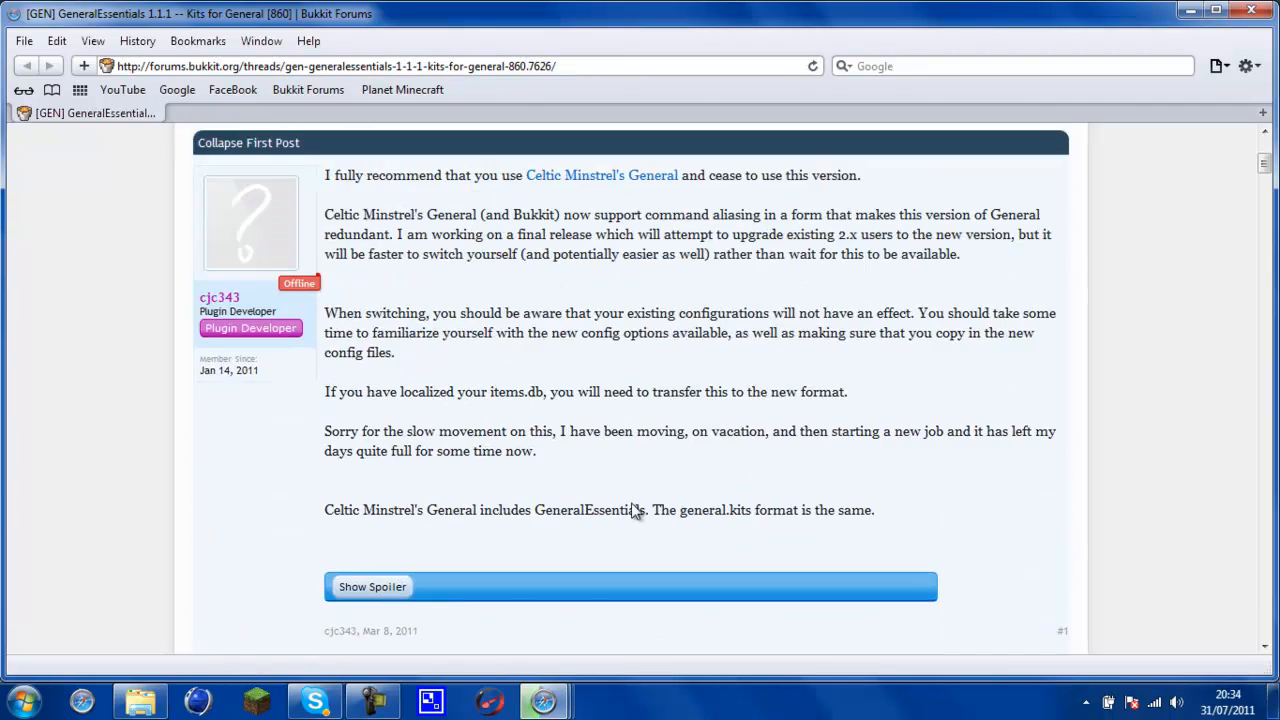
scroll(635, 510, "up", 4)
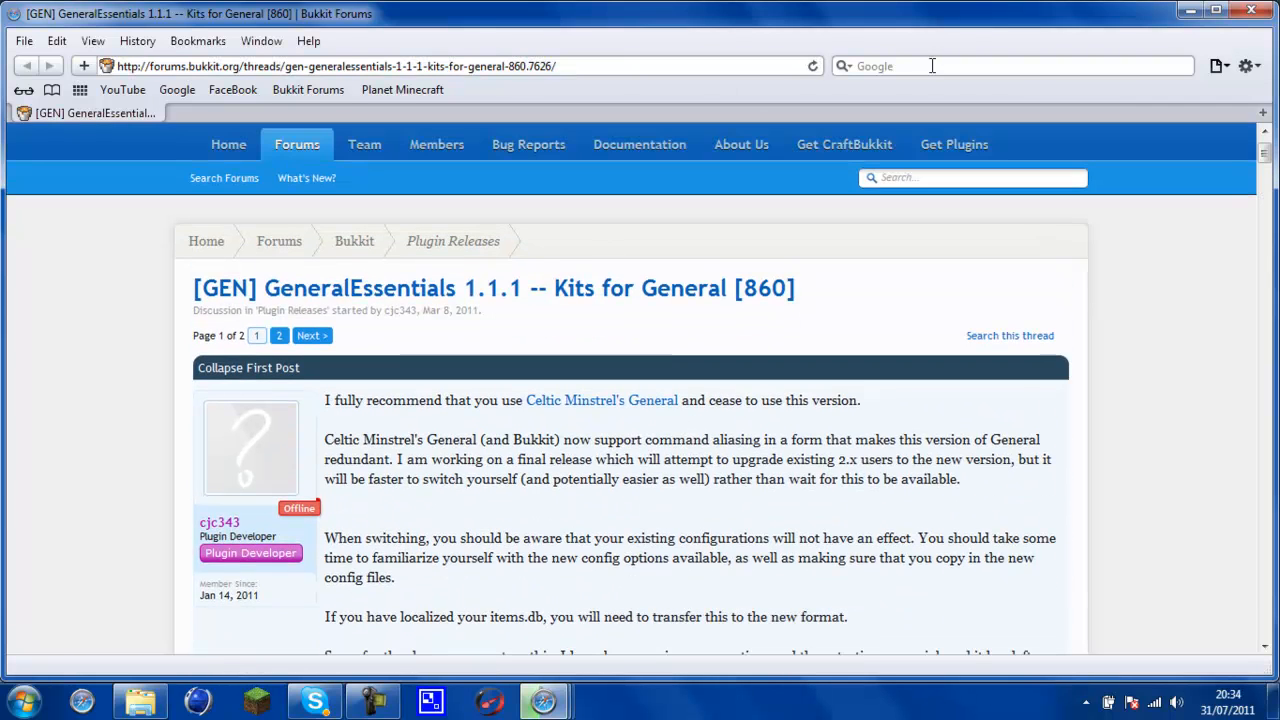
left_click(1191, 12)
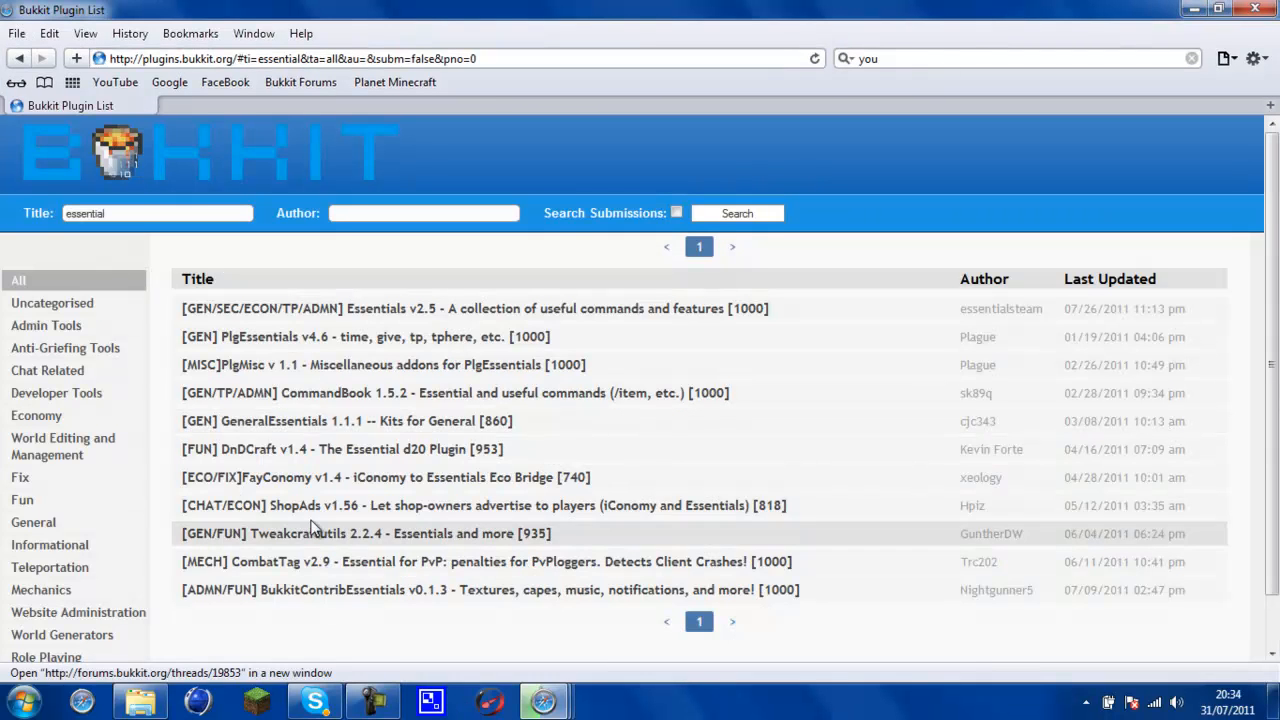
- Download the newest Essentials.zip from the Essentials v2.5 thread, saving the file and closing the blank download window
left_click(543, 702)
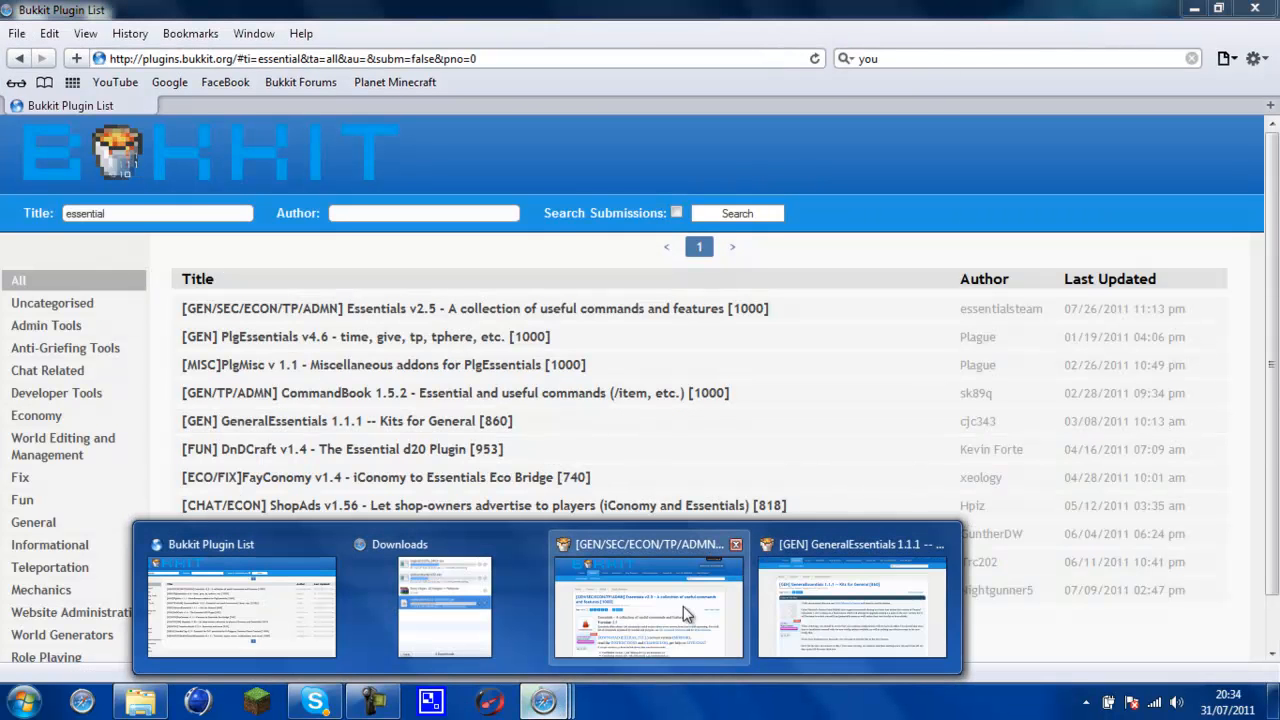
left_click(785, 607)
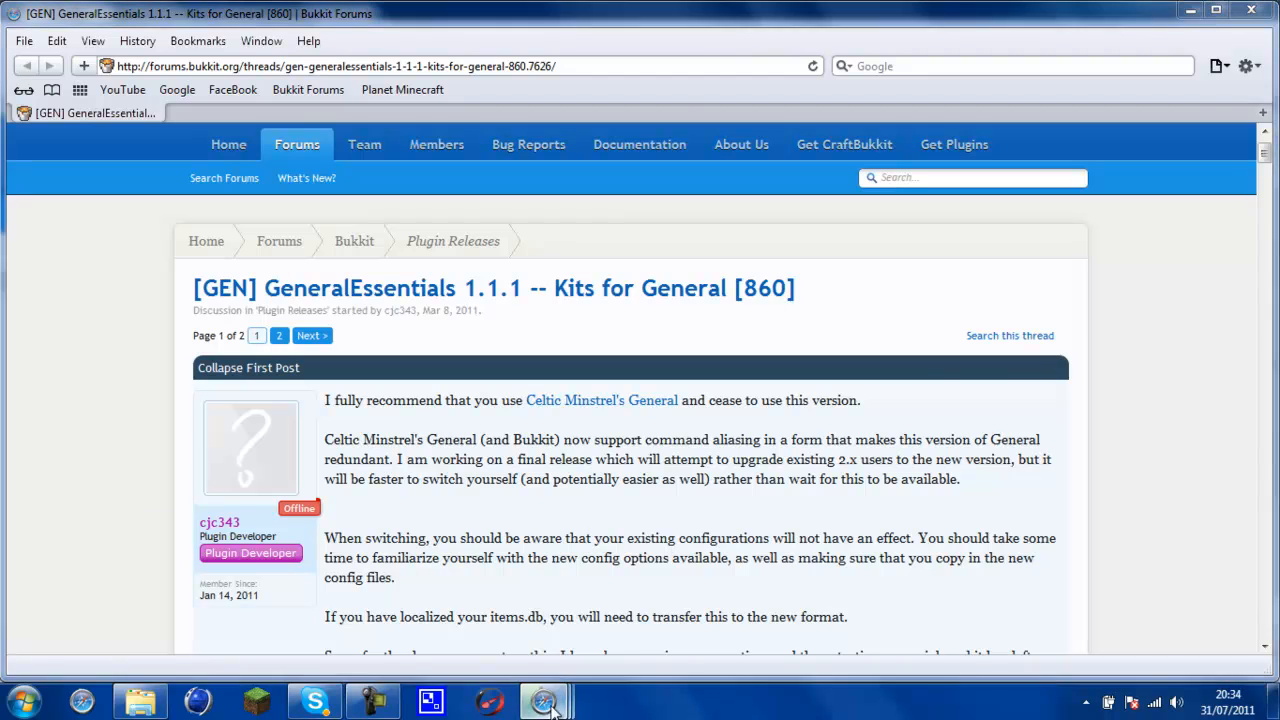
mouse_move(543, 700)
left_click(724, 580)
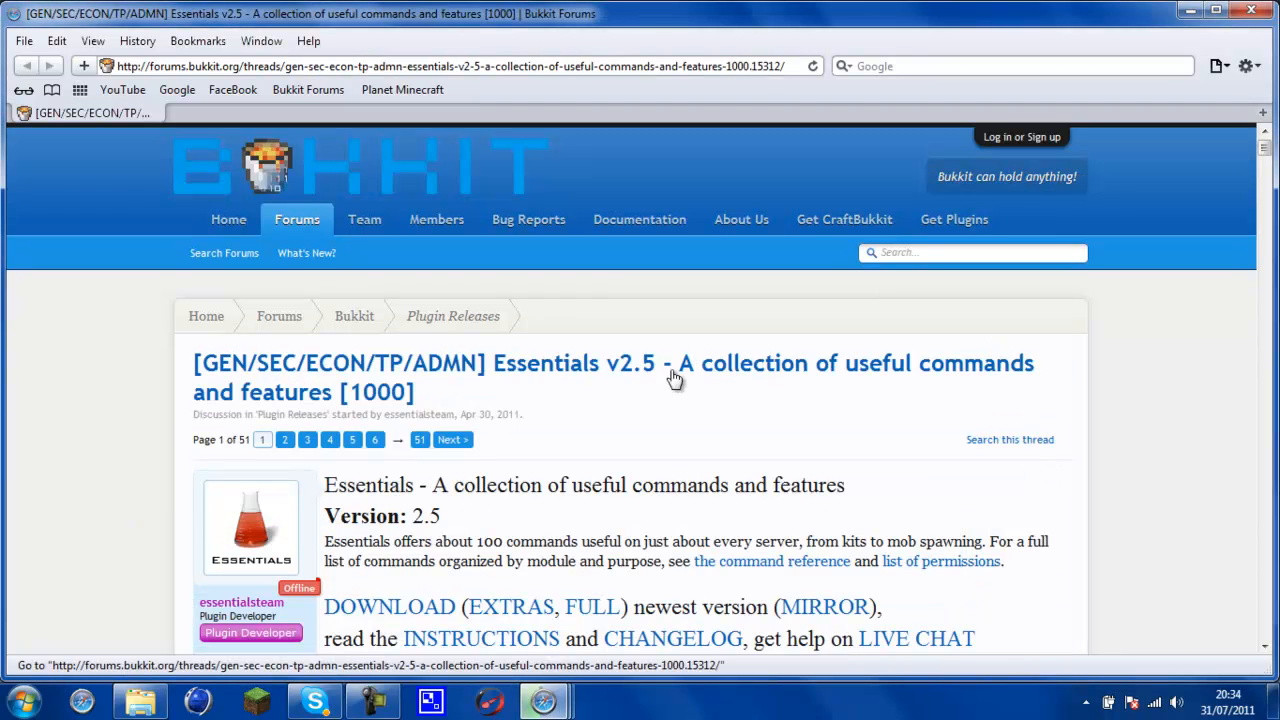
left_click(428, 610)
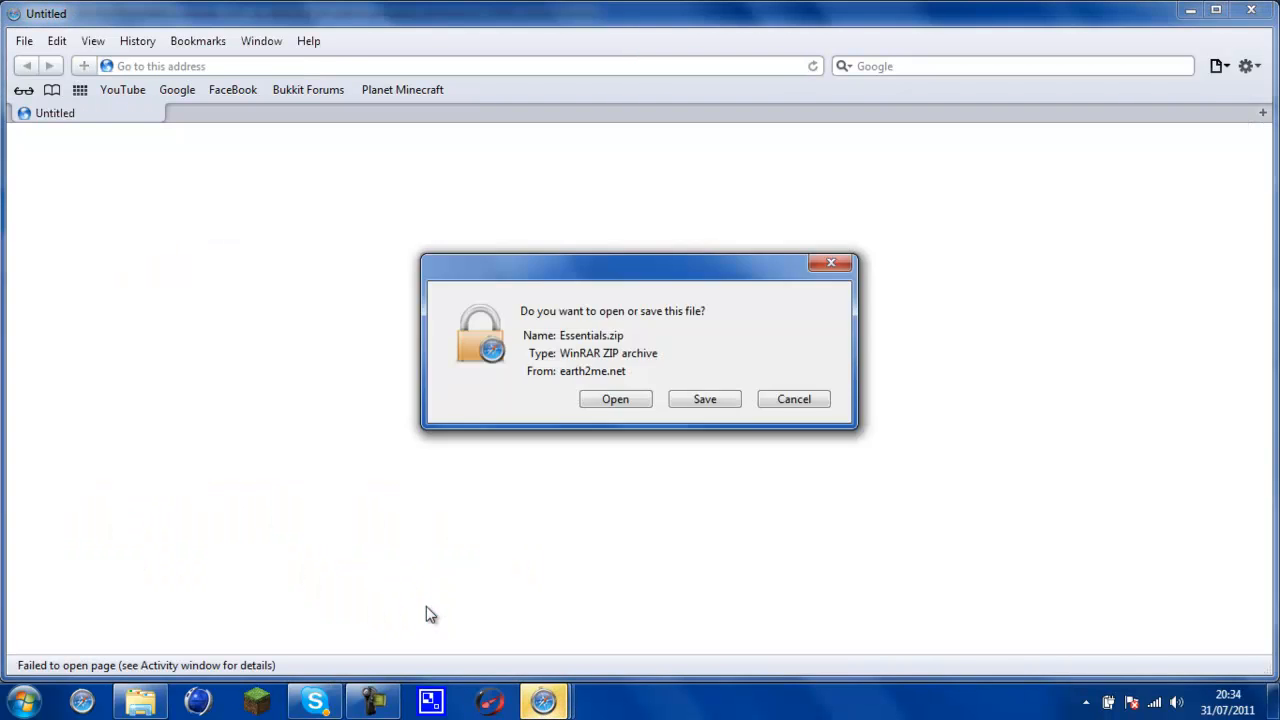
left_click(700, 399)
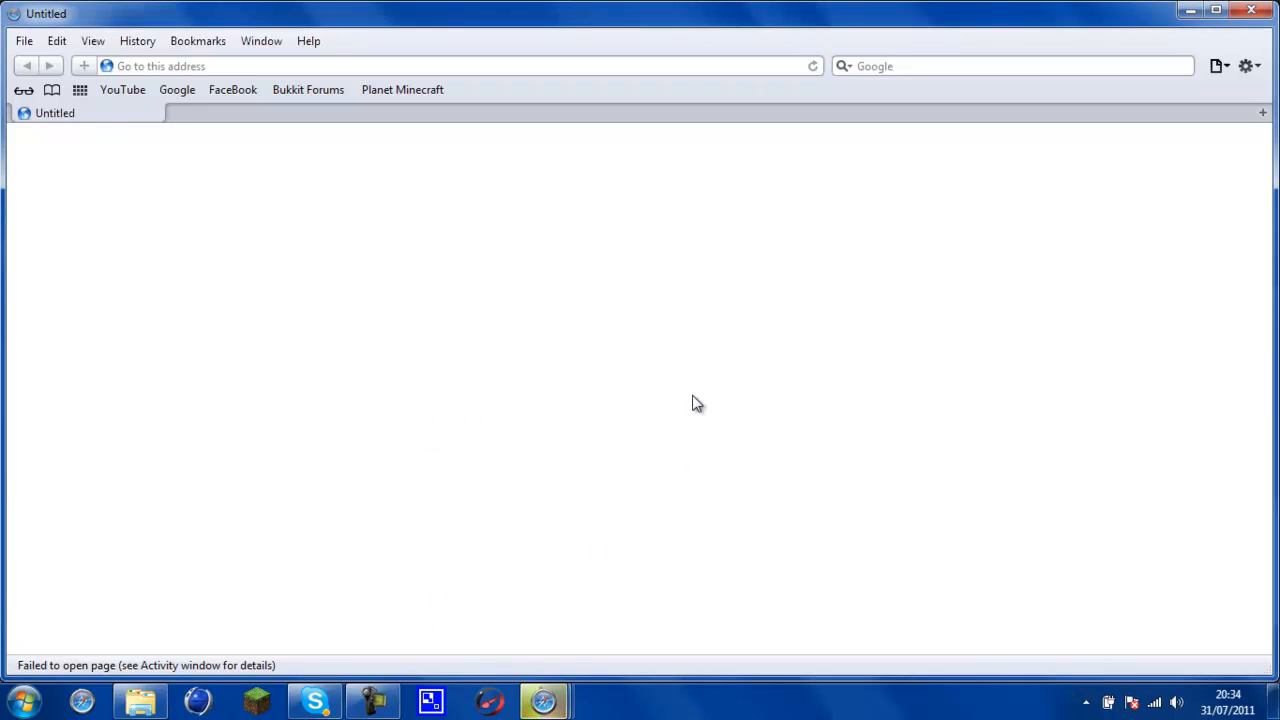
left_click(1251, 10)
- Review the CraftBukkit compatibility list and version notes in the Essentials thread, minimizing all the browser windows
scroll(515, 603, "down", 5)
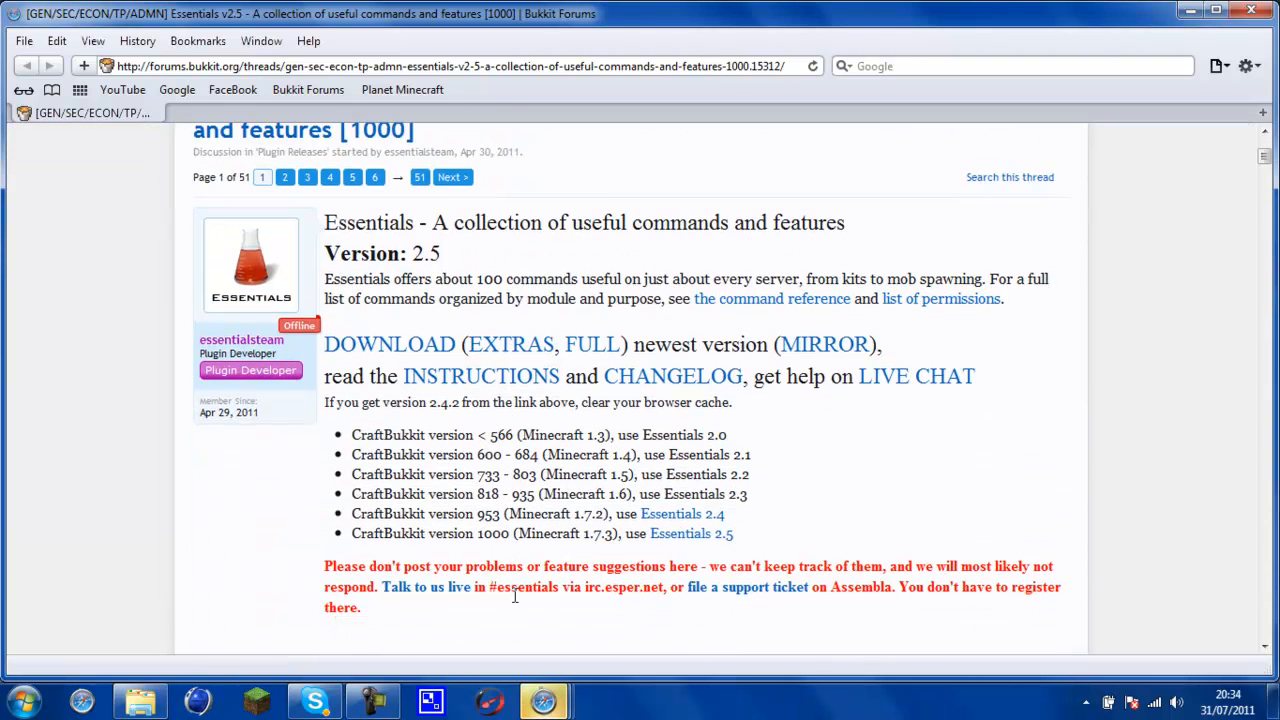
scroll(516, 603, "down", 4)
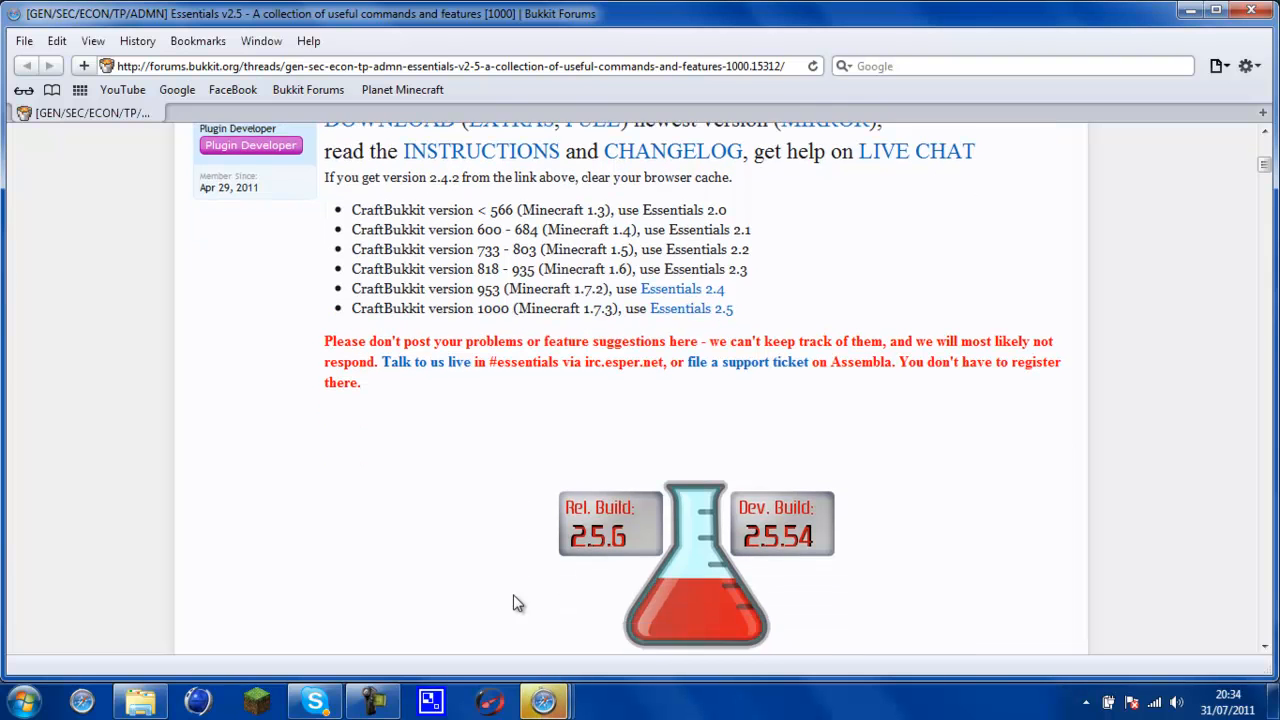
scroll(515, 603, "down", 6)
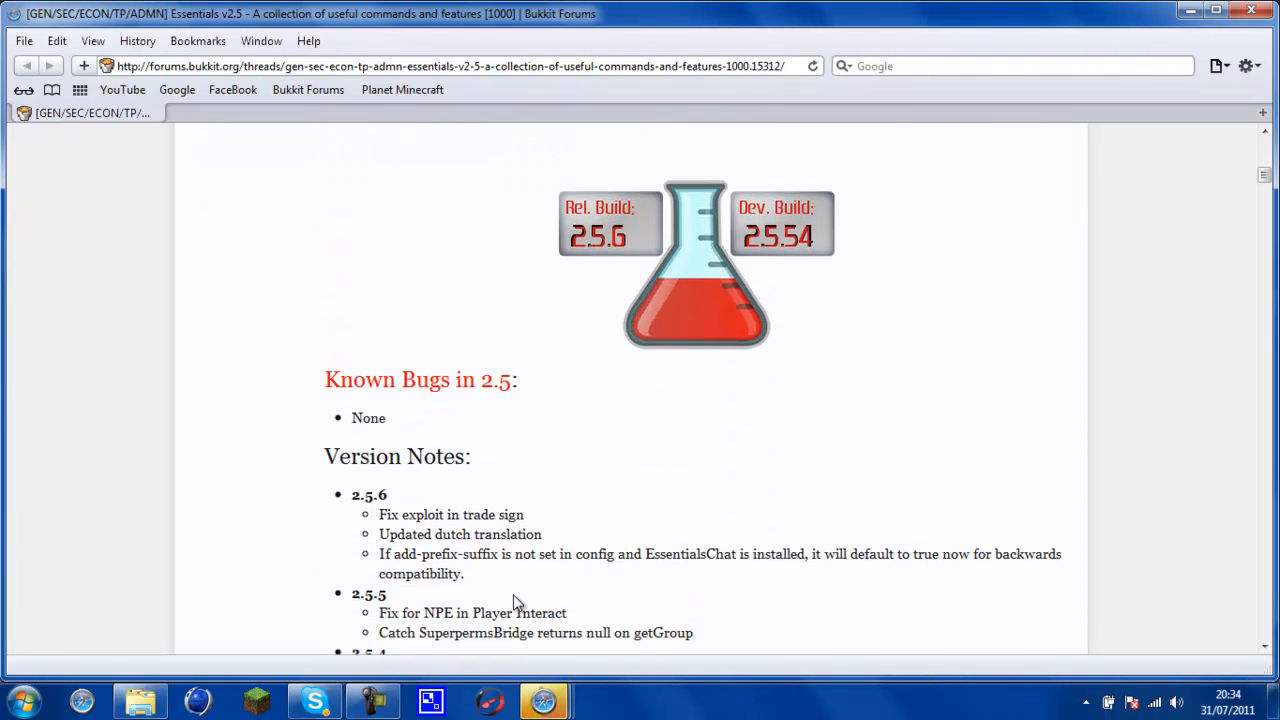
left_click(1190, 10)
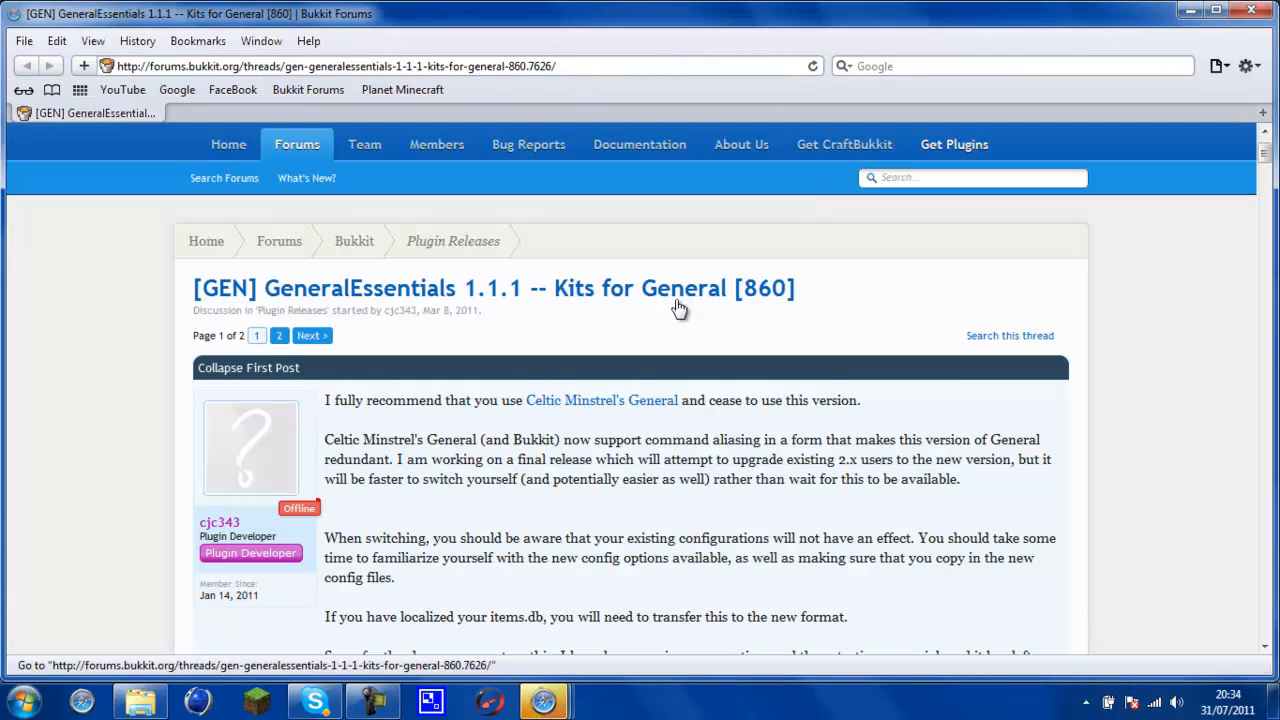
left_click(1190, 10)
left_click(1194, 10)
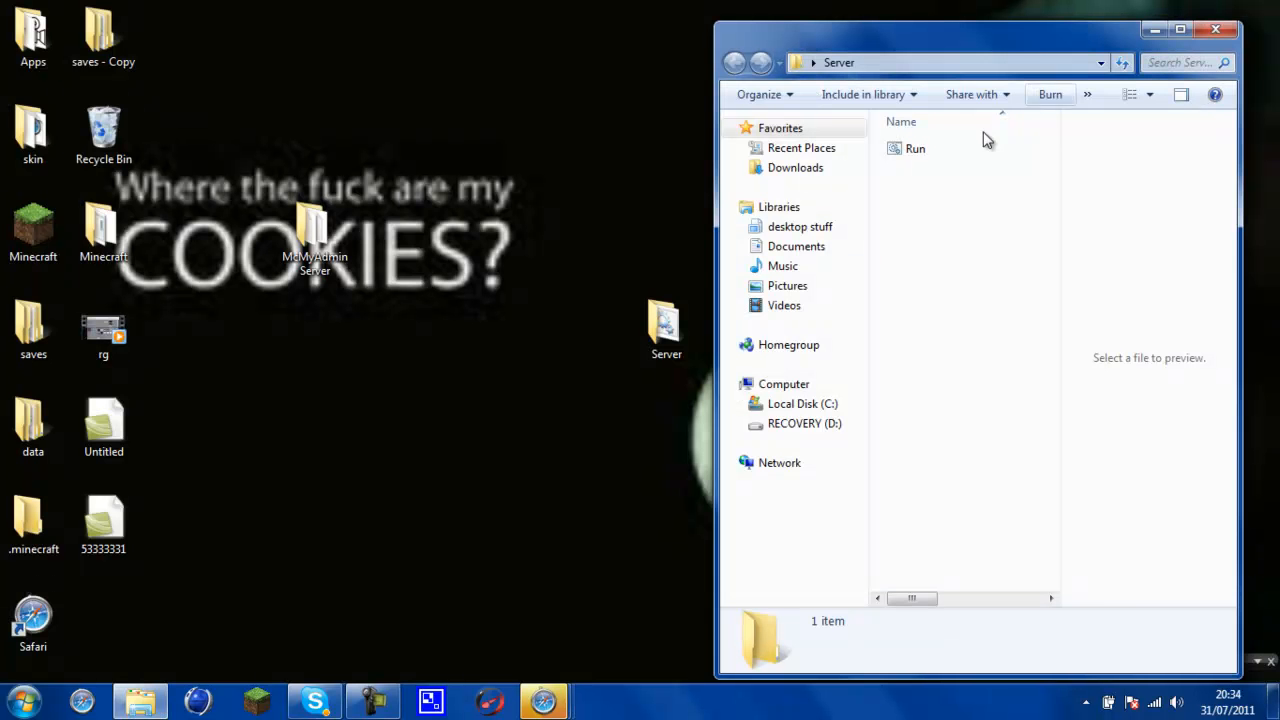
- Try to open craftbukkit-0.0.1-SNAPSHOT.jar from Safari's download list, closing the list
left_click_drag(1113, 44, 432, 20)
mouse_move(543, 700)
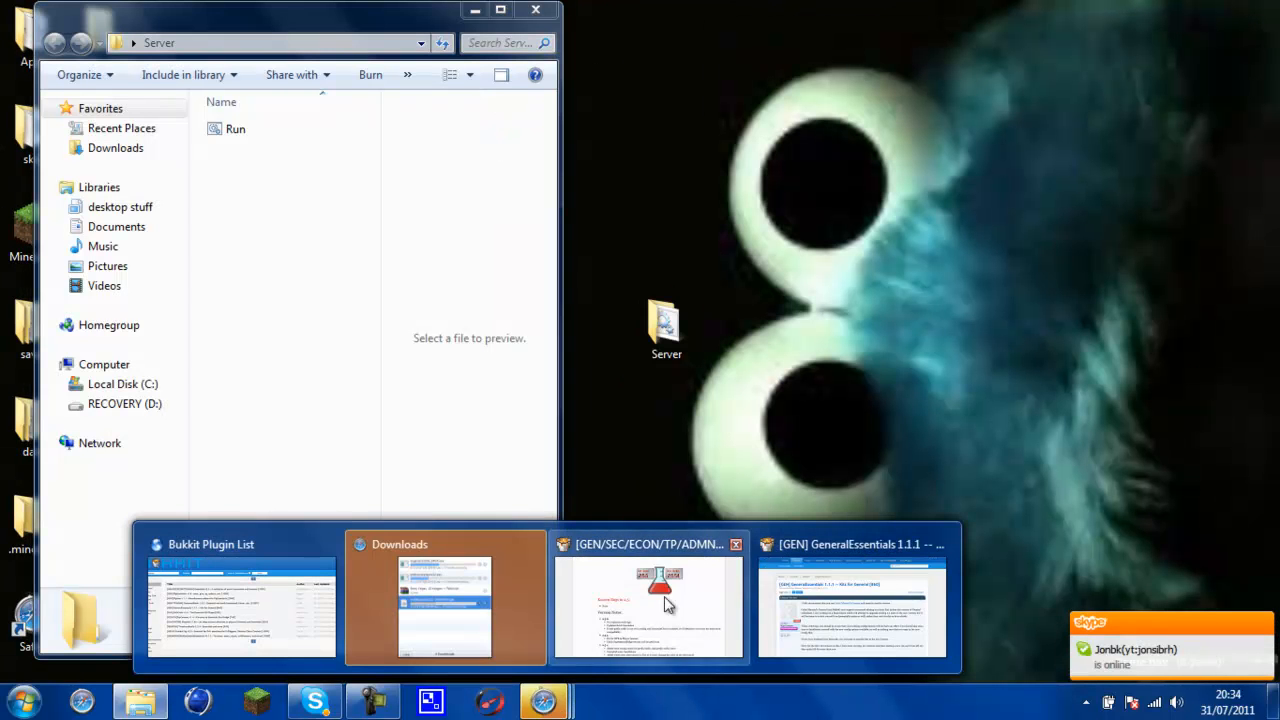
left_click(540, 606)
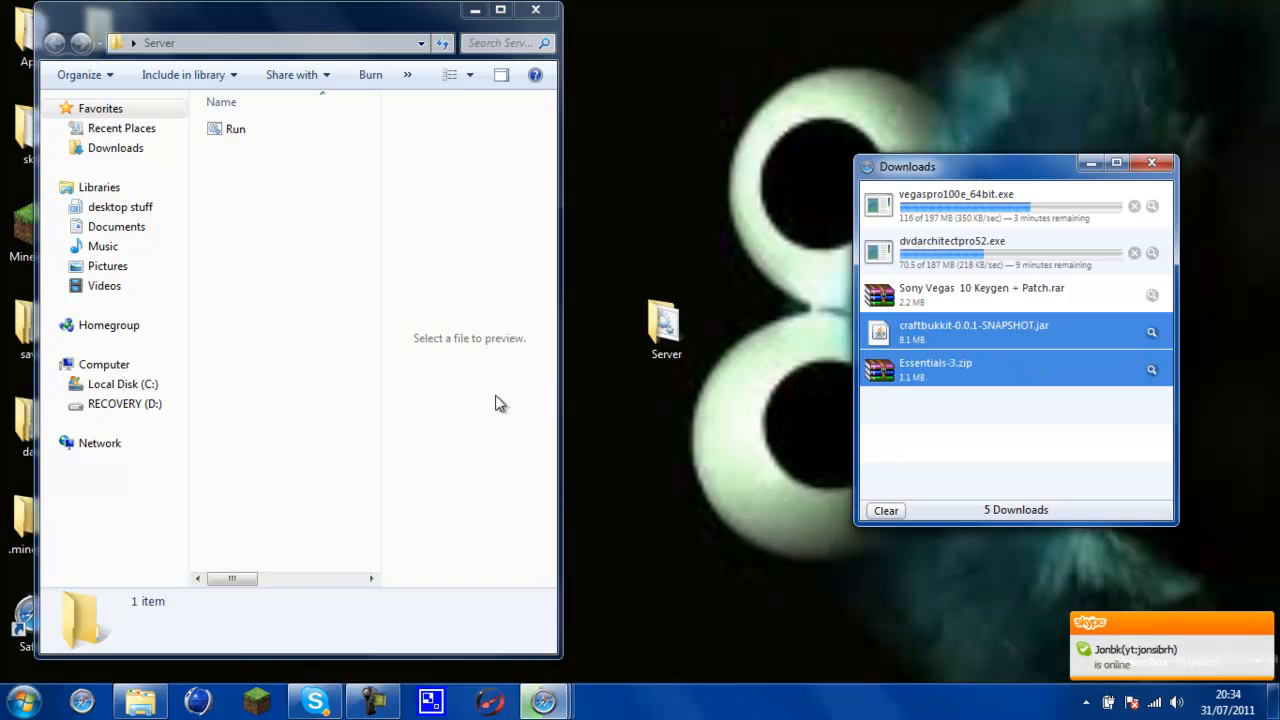
double_click(922, 340)
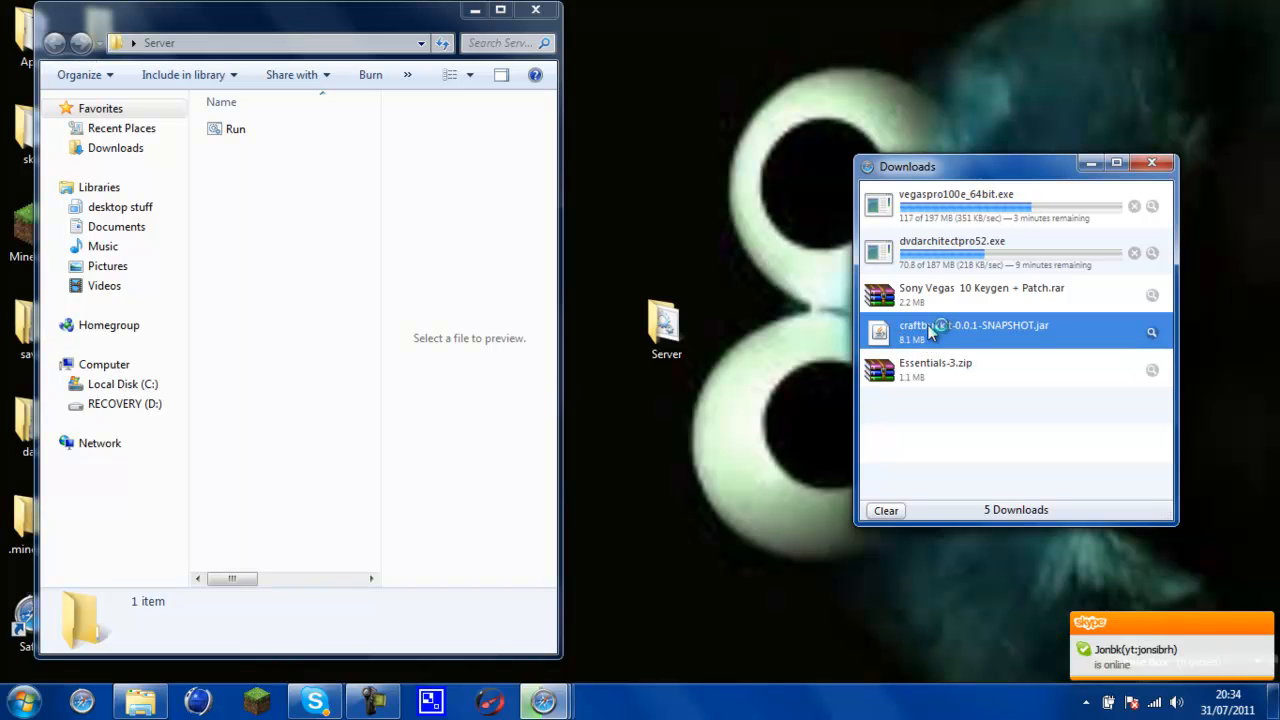
left_click(1151, 163)
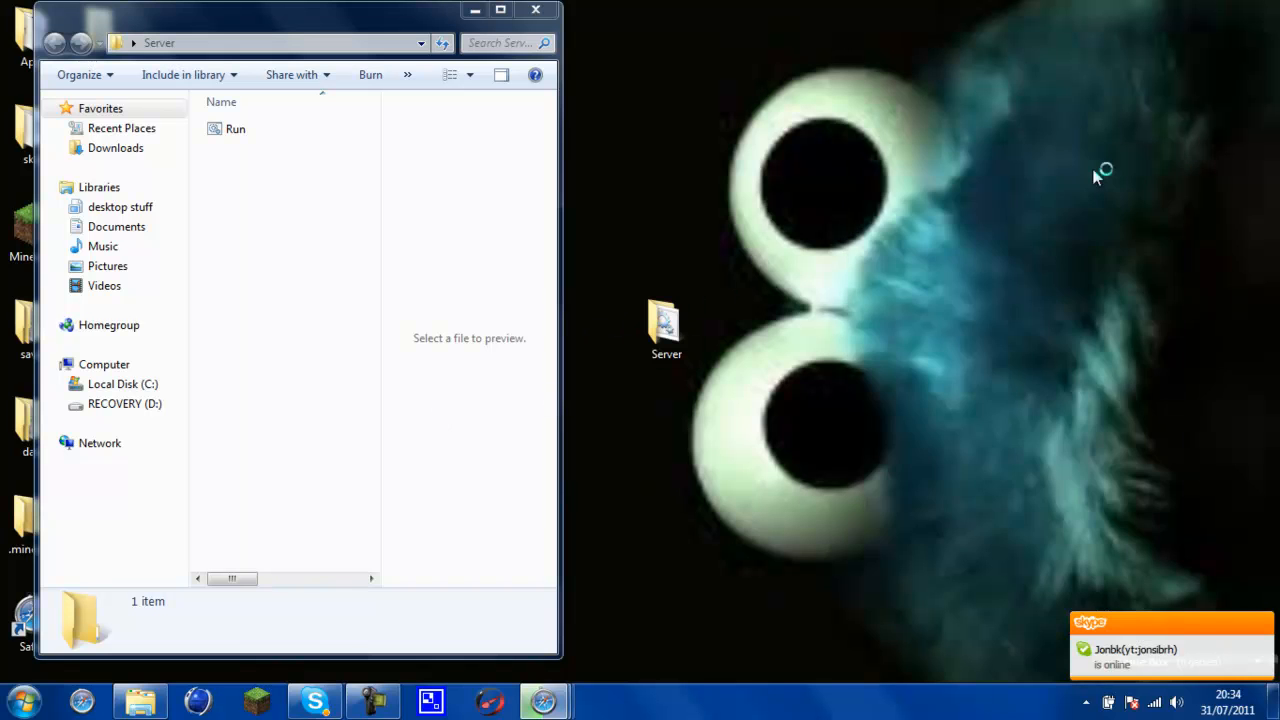
- Open the Downloads folder in a second Explorer window and arrange it beside the Server folder window
left_click_drag(323, 20, 662, 30)
double_click(102, 38)
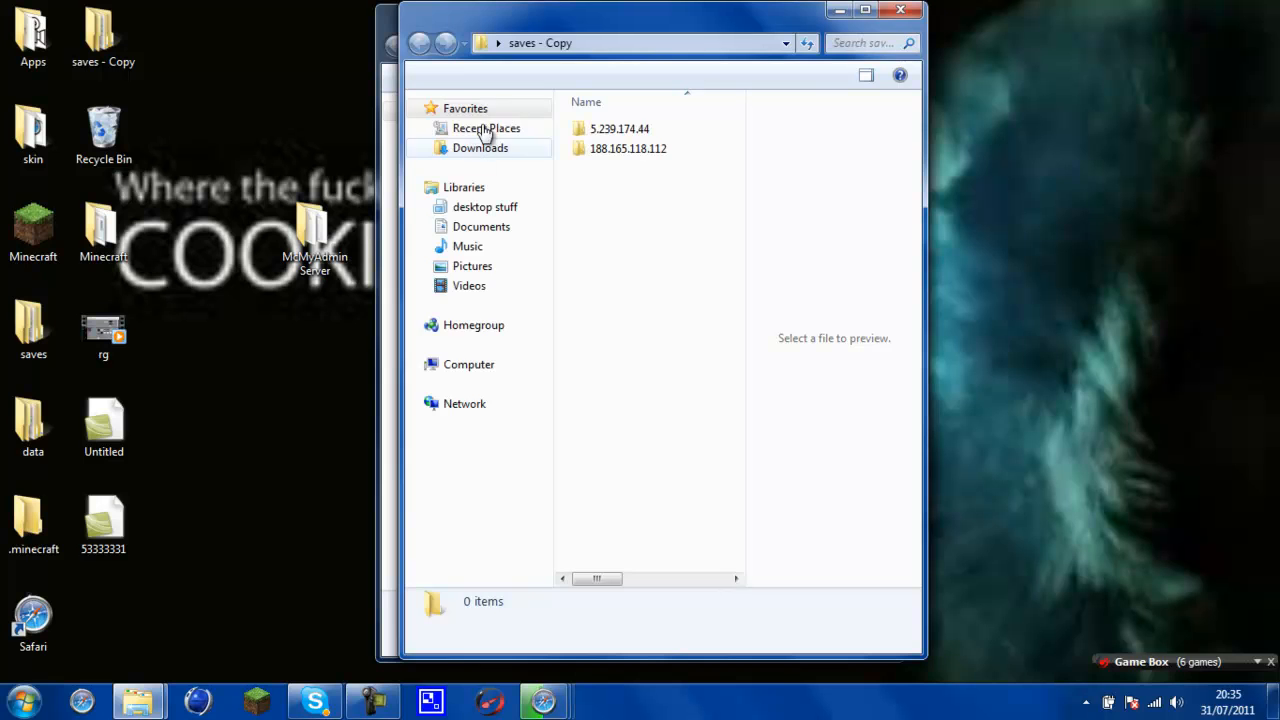
left_click(490, 146)
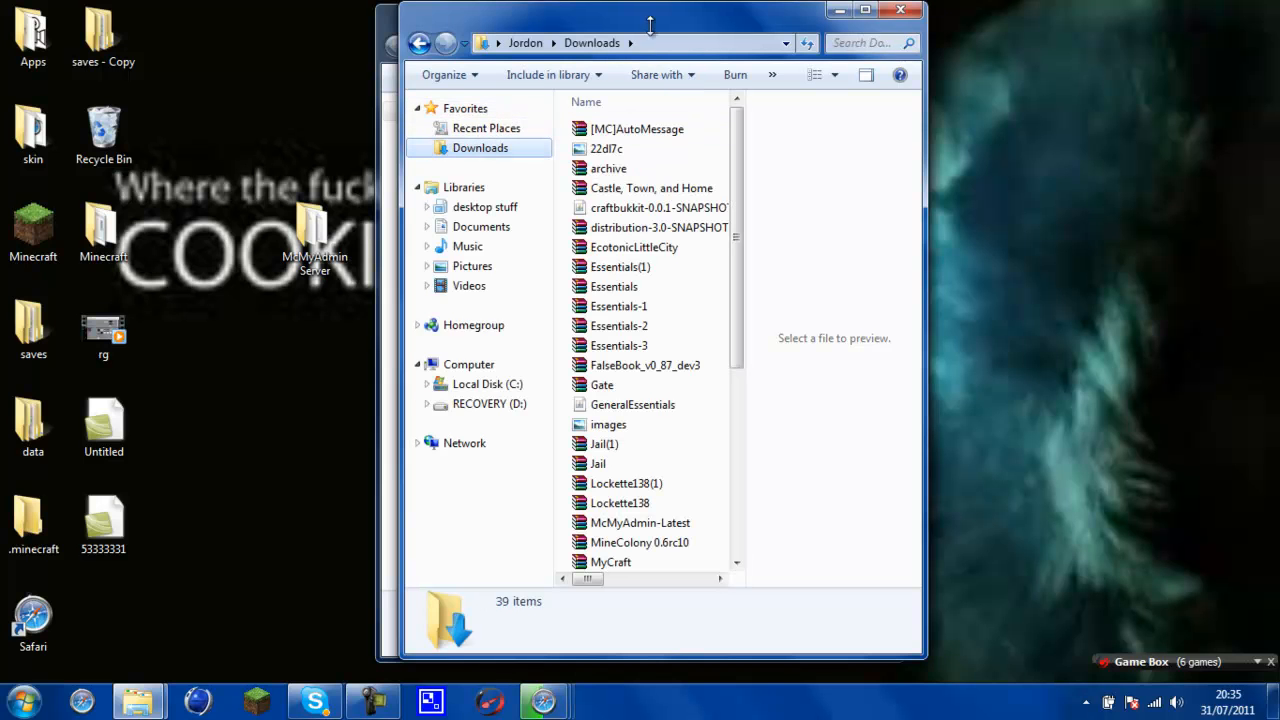
left_click_drag(648, 33, 979, 50)
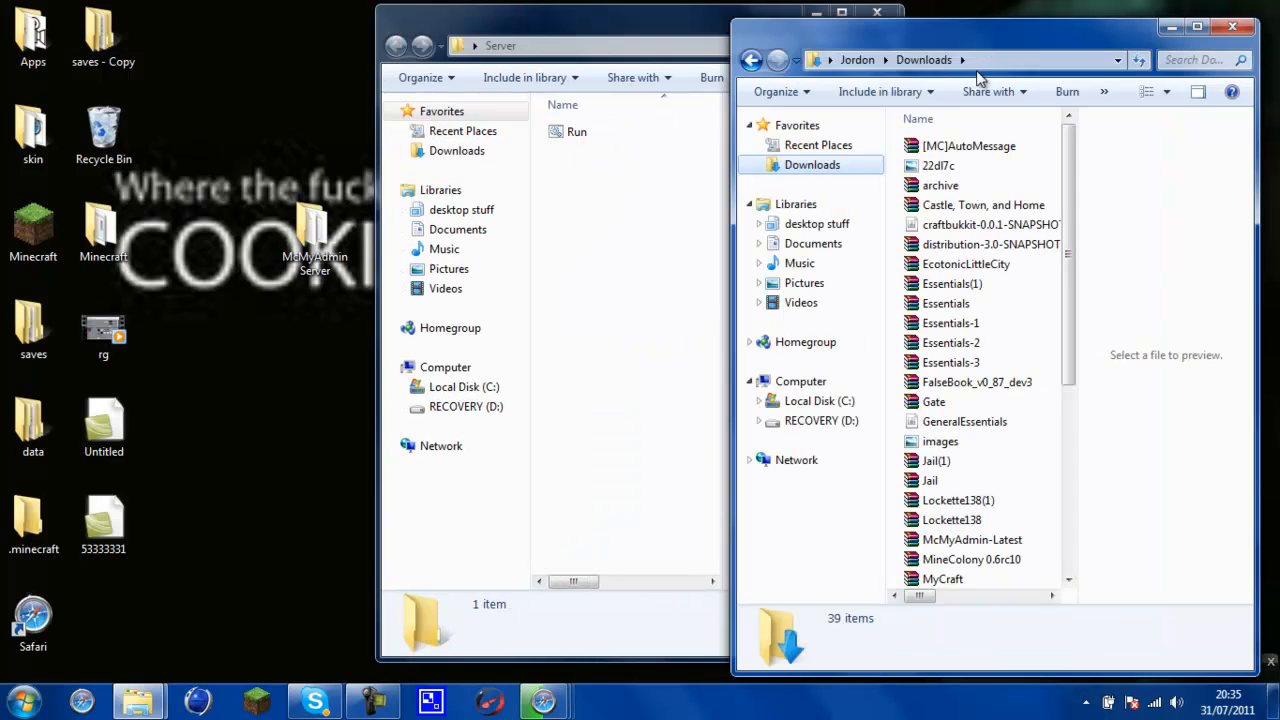
- Try to move craftbukkit-0.0.1-SNAPSHOT from Downloads into the Server folder, and place the two folder windows side by side
left_click_drag(1068, 291, 1070, 472)
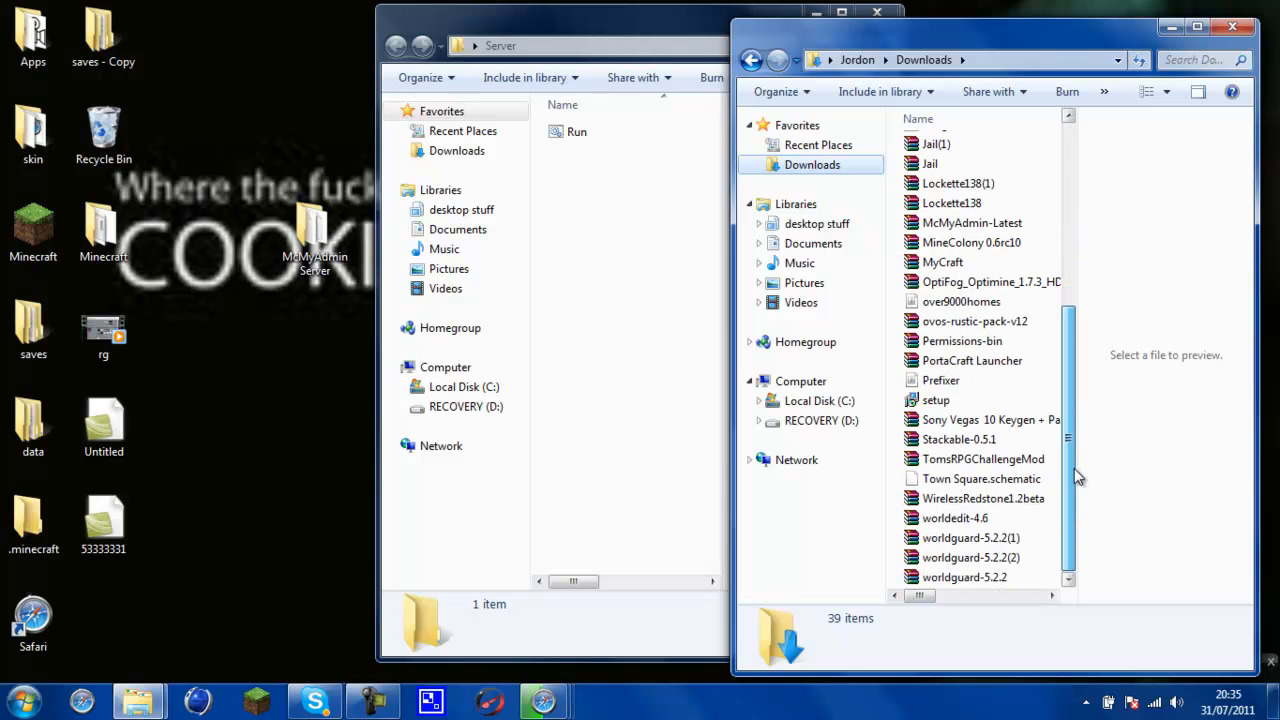
left_click_drag(1070, 323, 1066, 160)
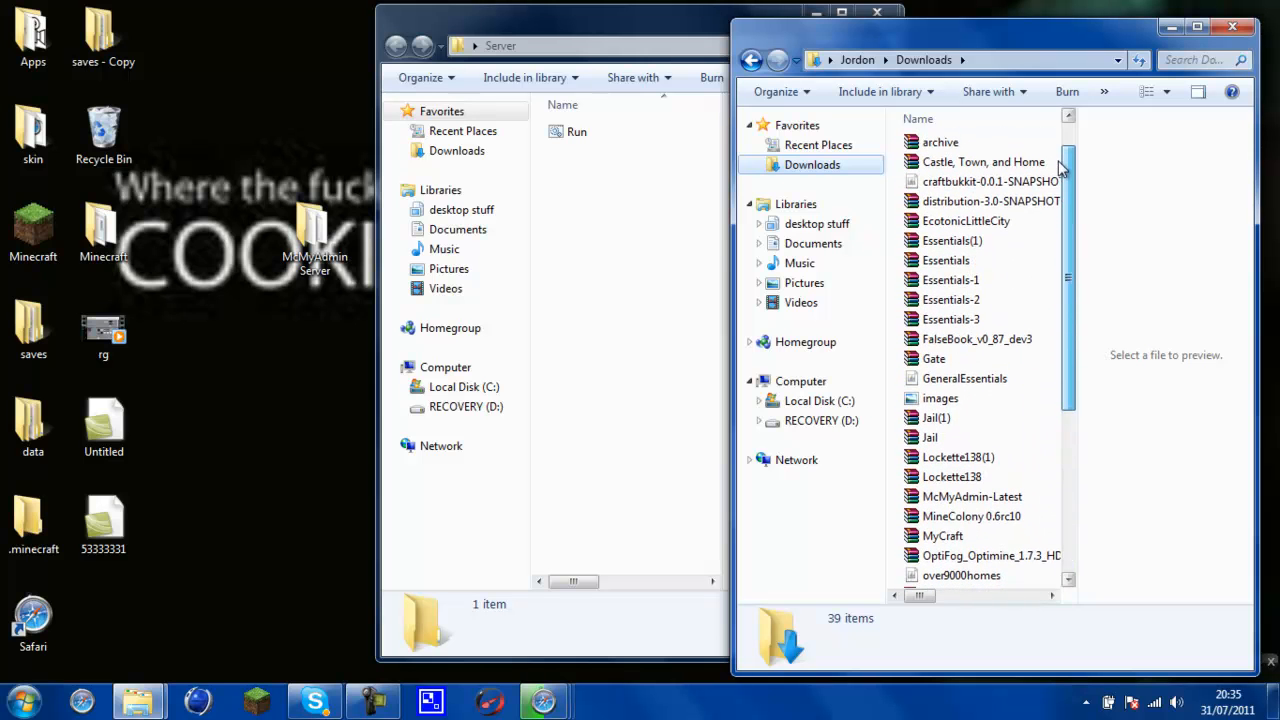
double_click(975, 181)
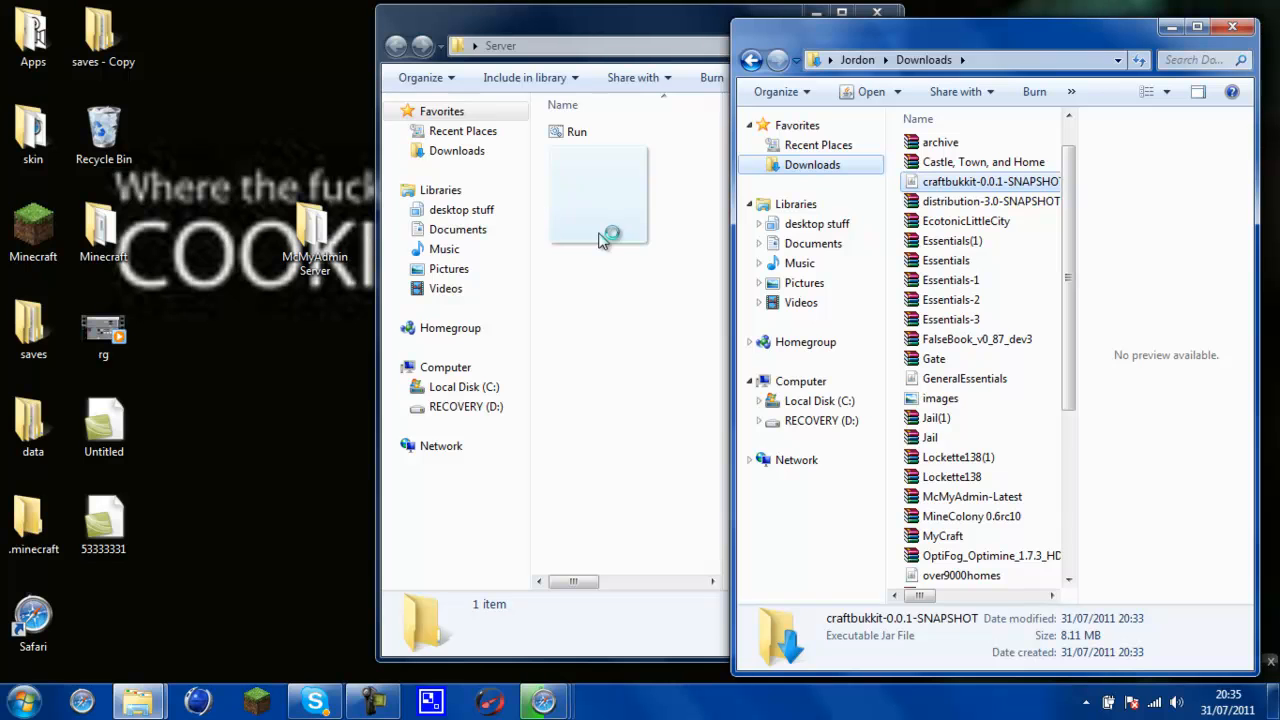
left_click_drag(598, 242, 618, 144)
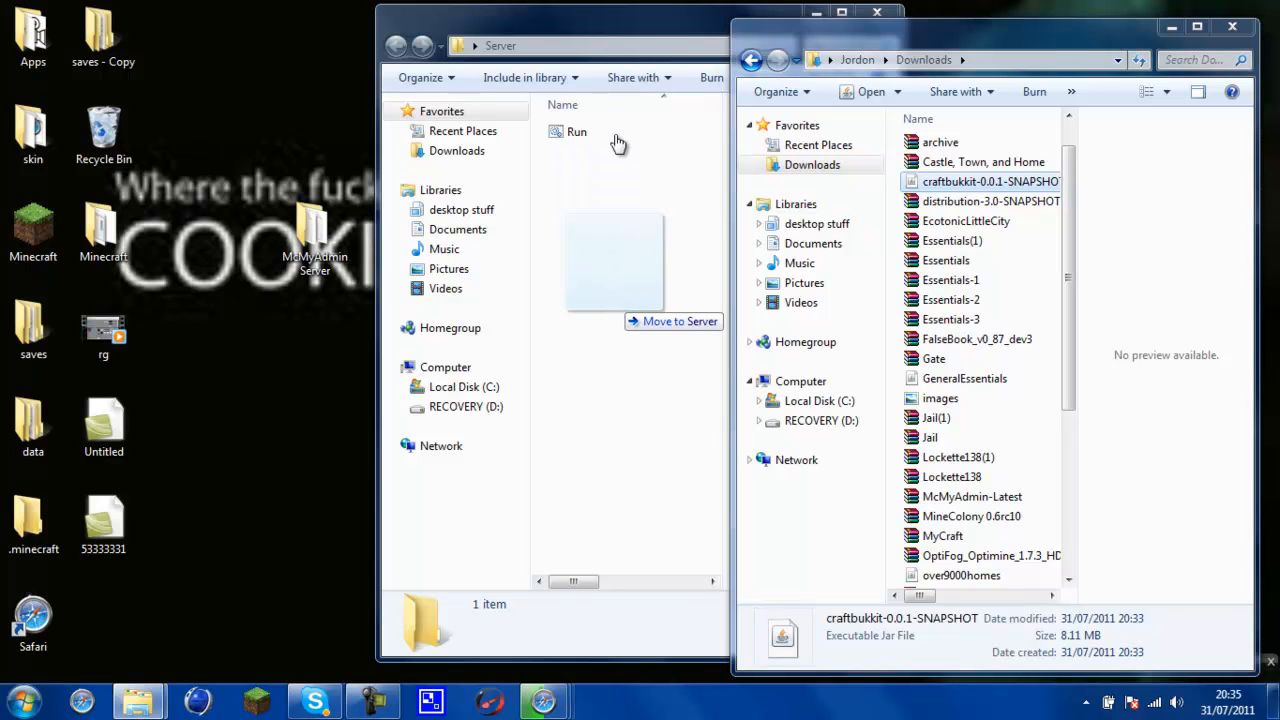
left_click(613, 19)
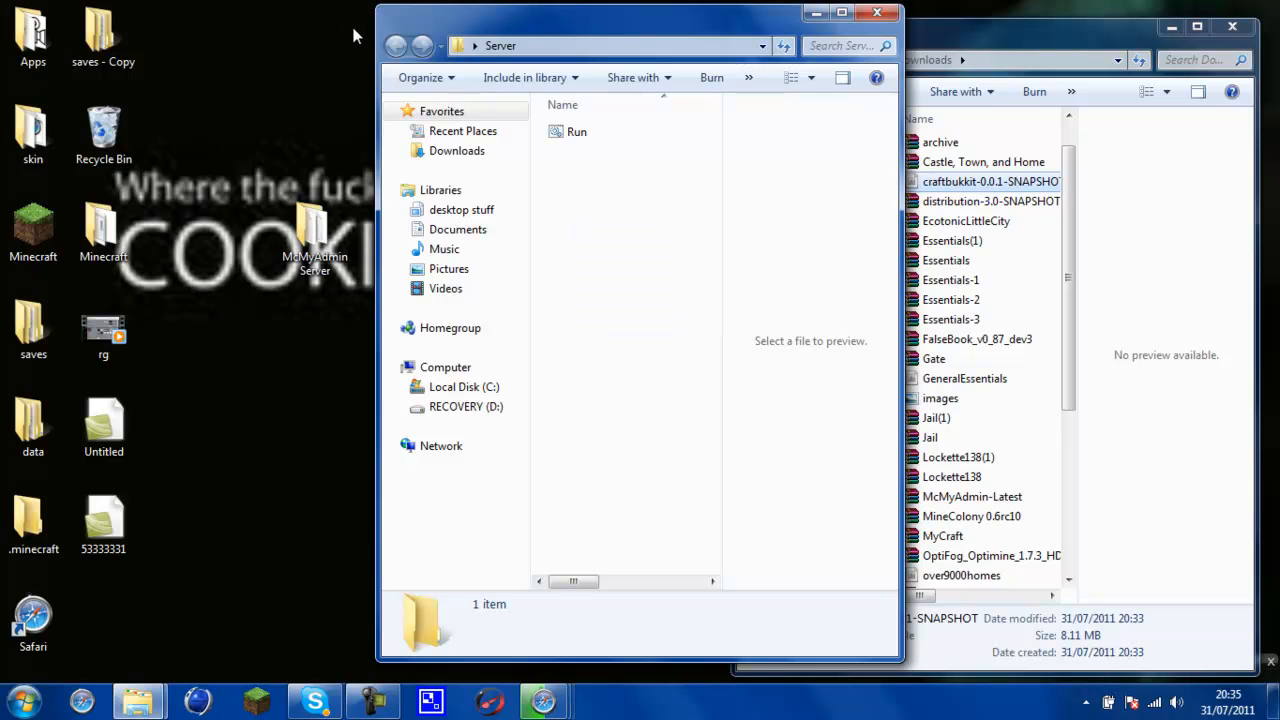
left_click_drag(613, 19, 348, 28)
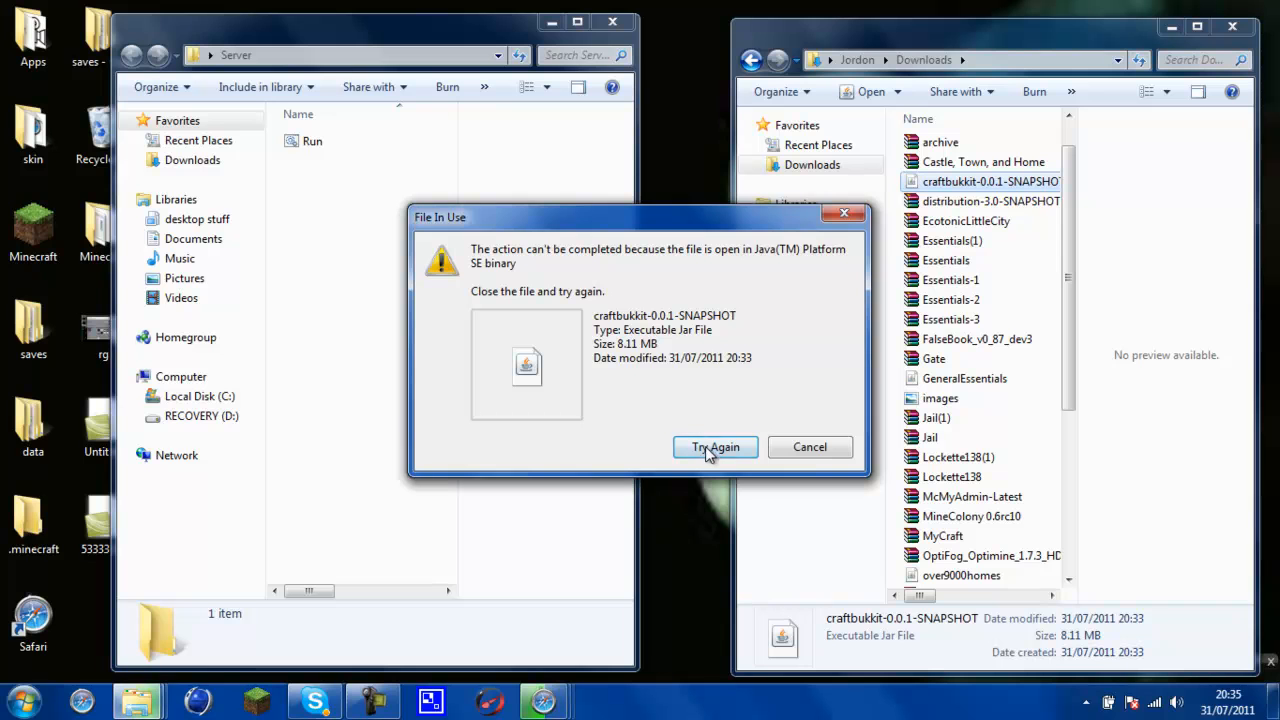
- Retry and cancel the blocked move of craftbukkit-0.0.1-SNAPSHOT, and copy the jar into the Server folder instead
left_click(709, 449)
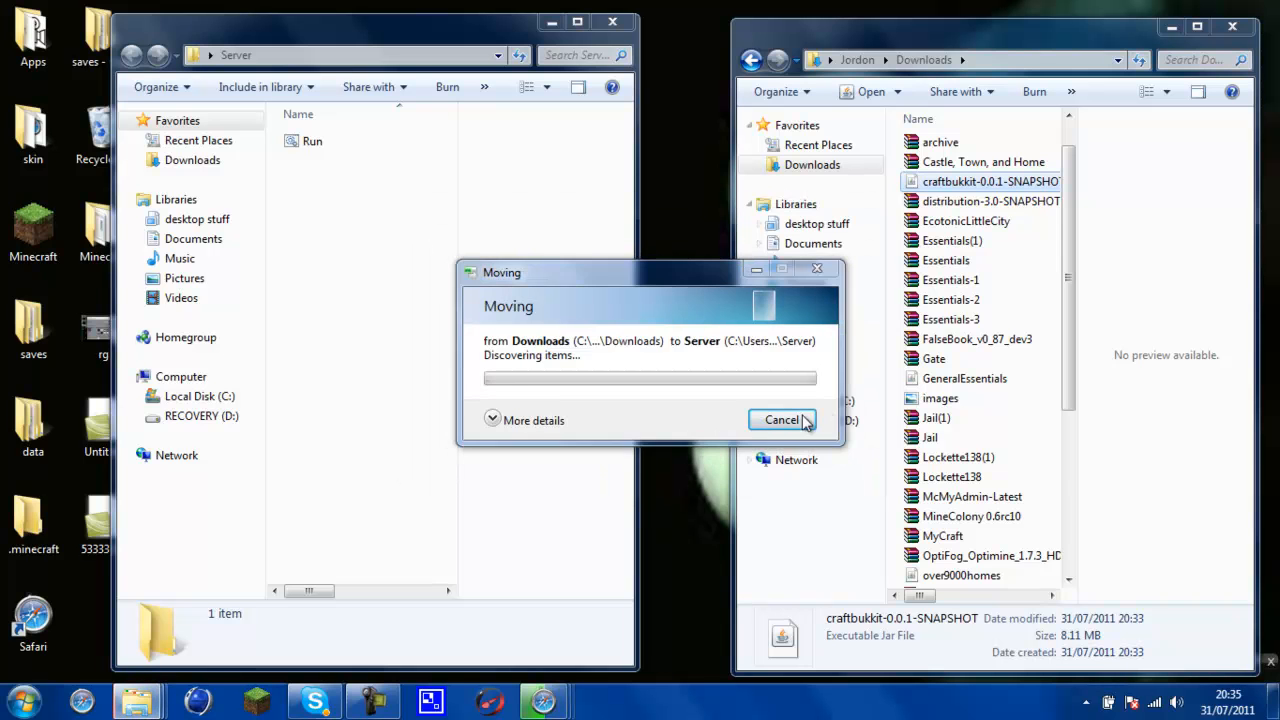
left_click(780, 450)
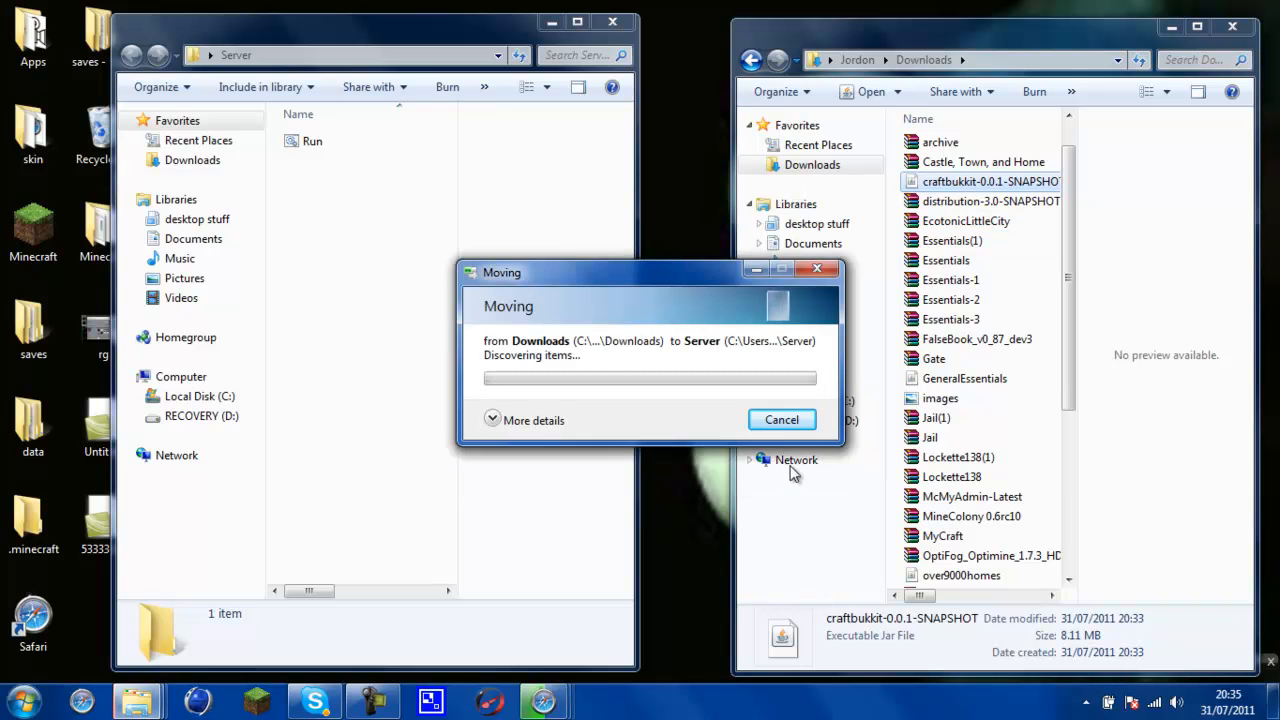
left_click(785, 421)
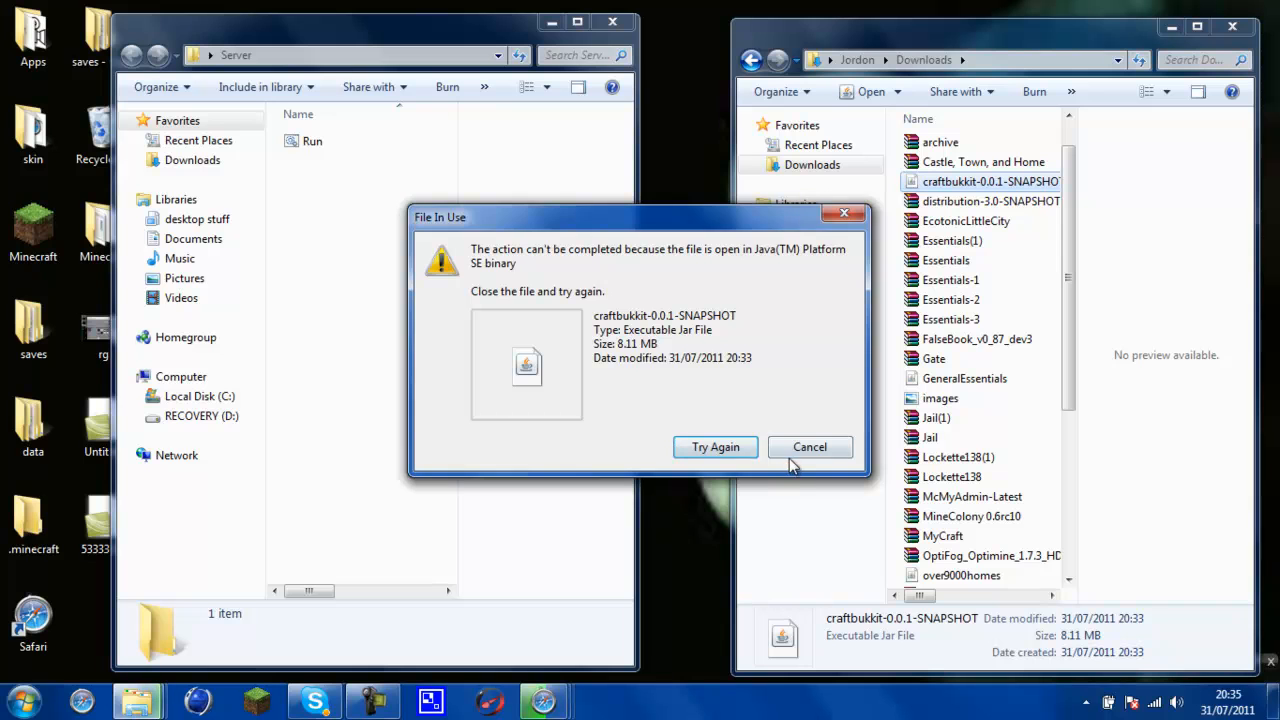
left_click(791, 456)
left_click(783, 420)
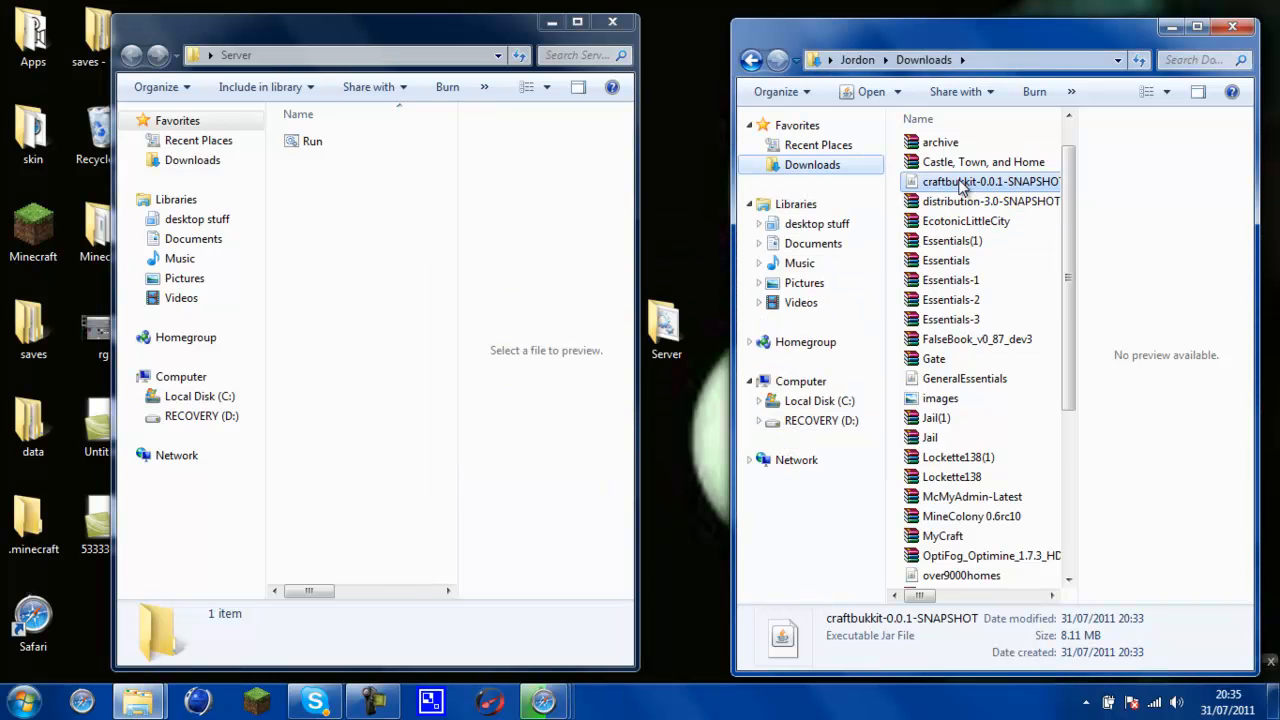
left_click(365, 313)
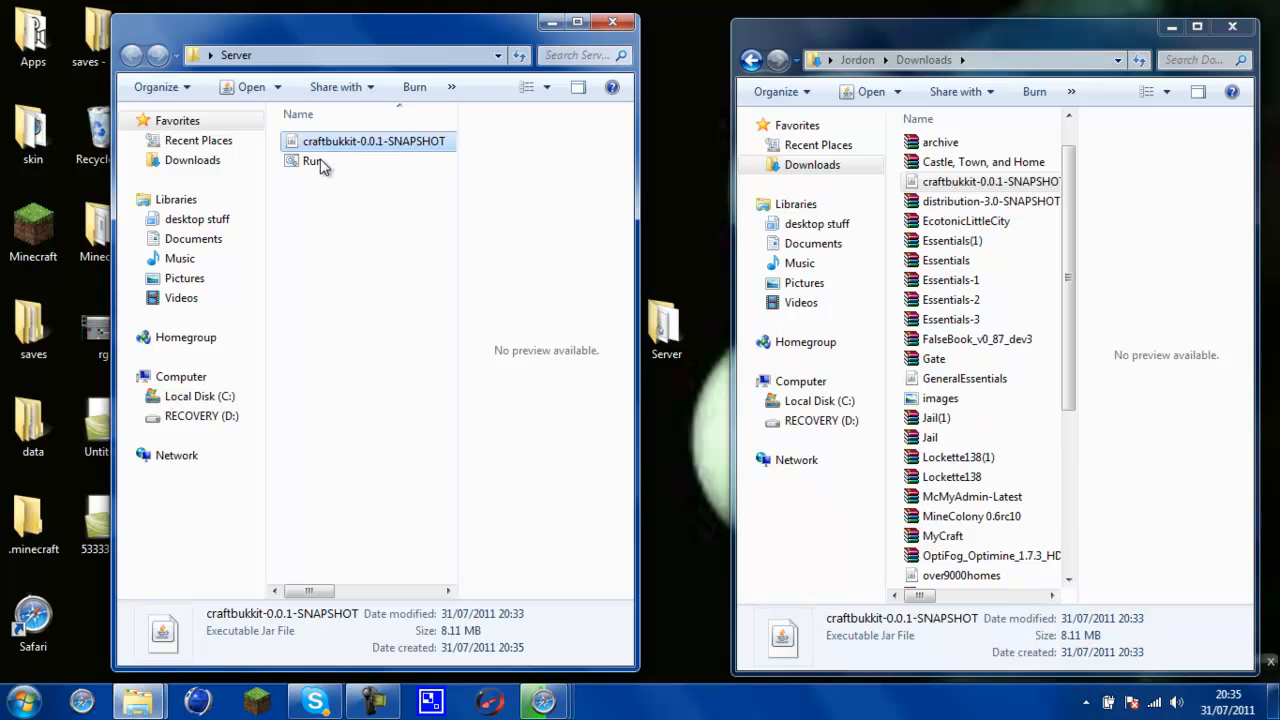
- Launch the Run batch file in the Server folder to generate the server files, and close its console window
left_click(322, 165)
double_click(322, 165)
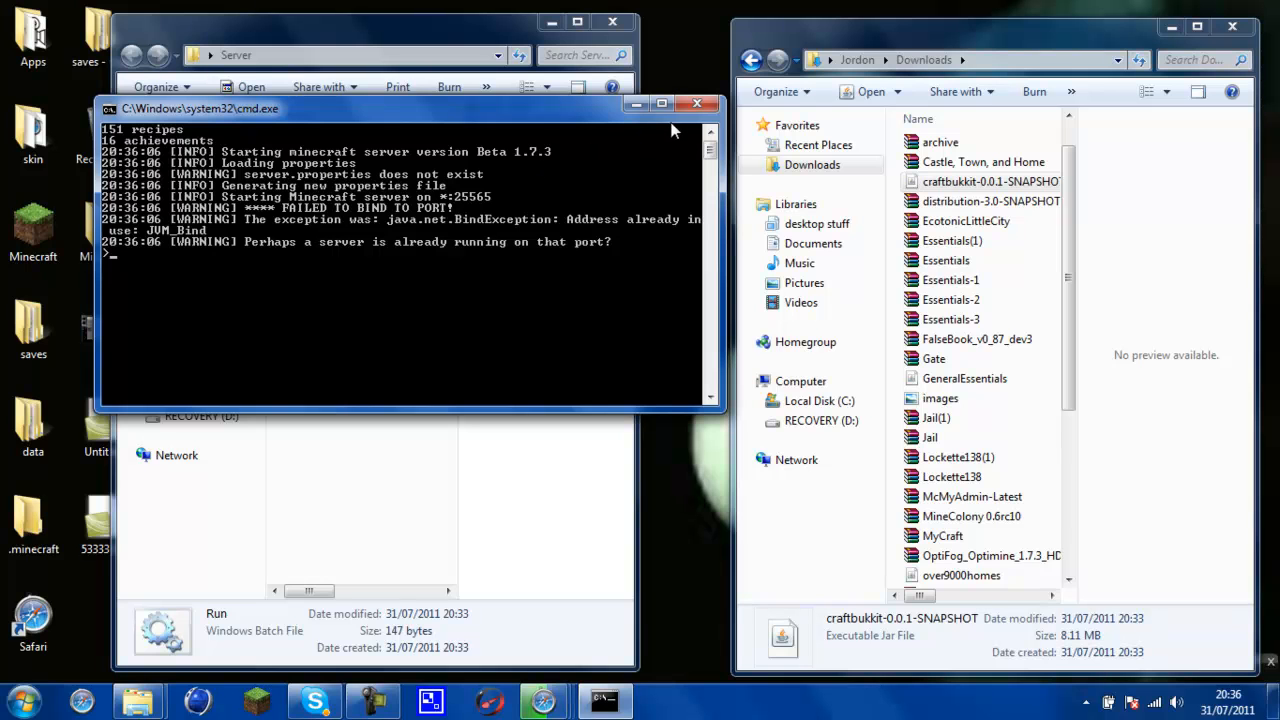
left_click(705, 104)
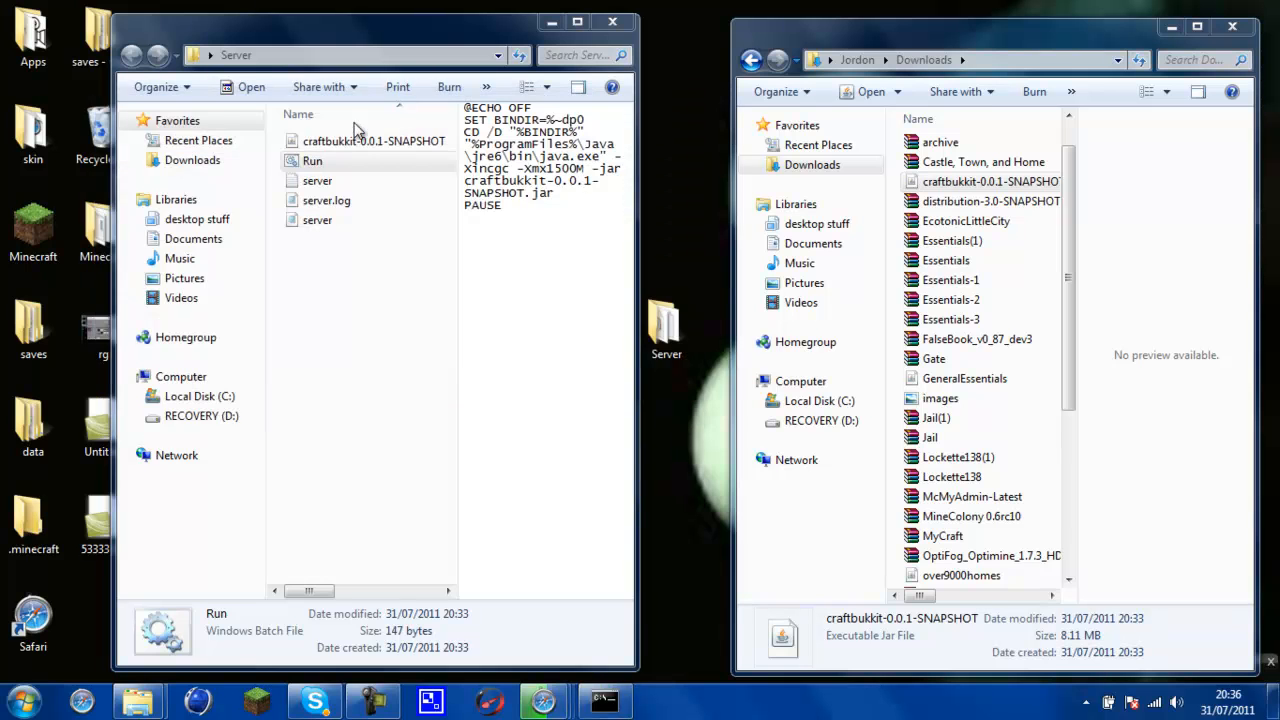
- Set server-port to 25566 in the server.properties file and save the change
left_click(323, 220)
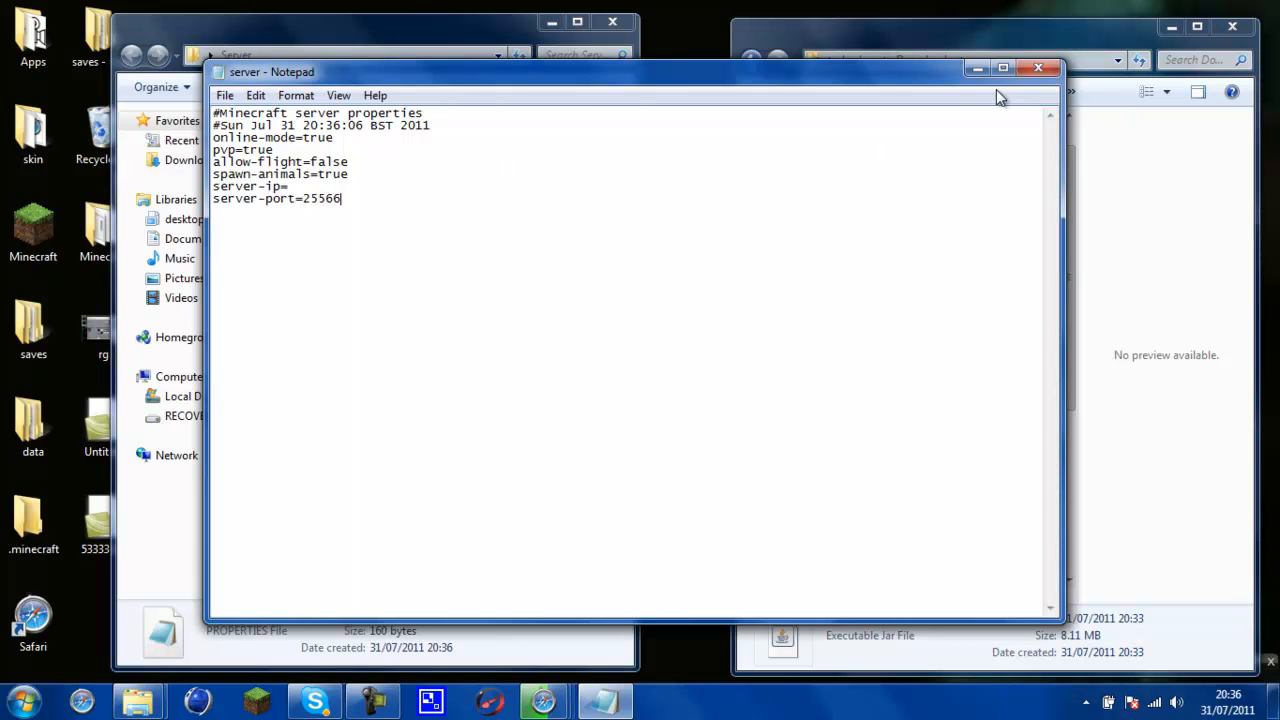
left_click(1038, 67)
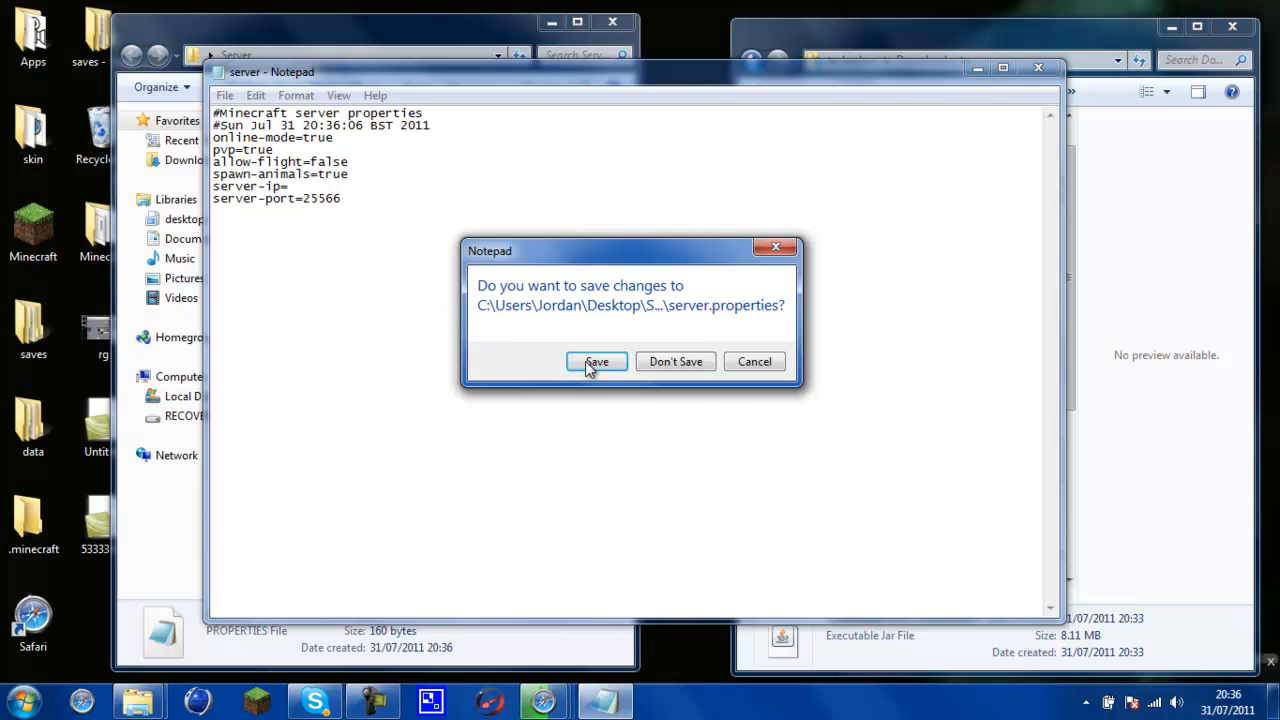
left_click(597, 362)
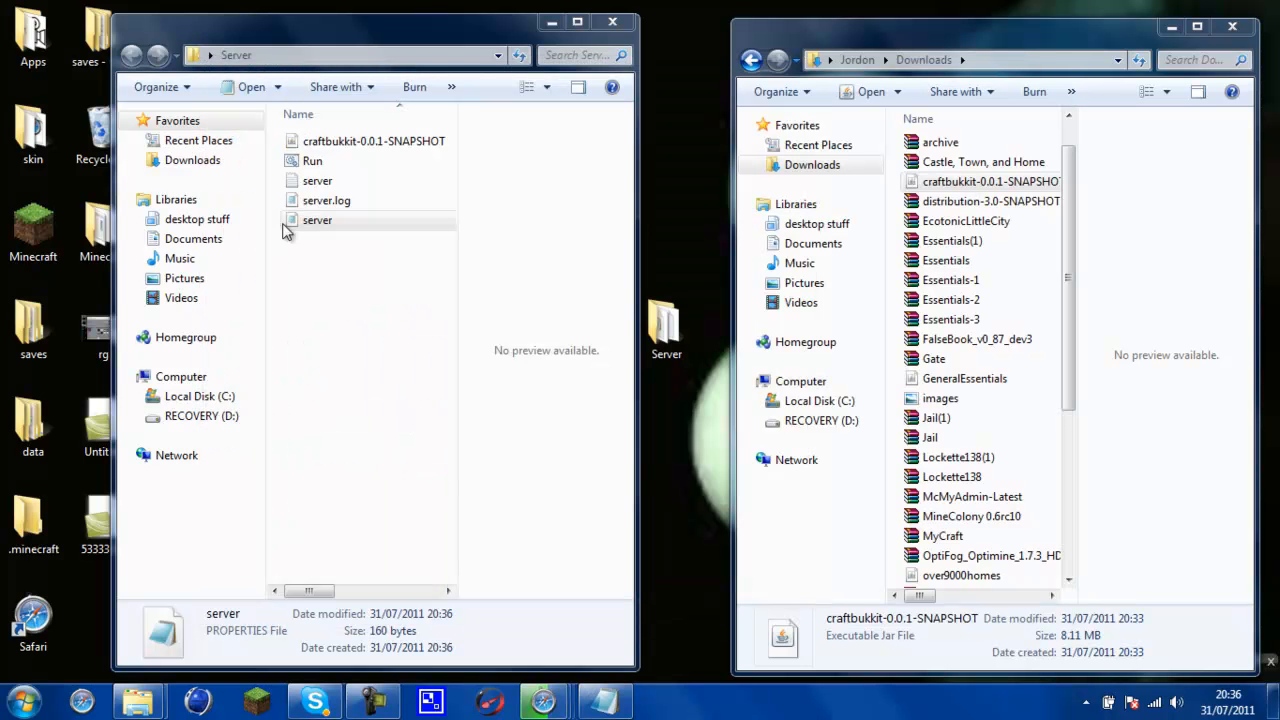
- Close the leftover Bukkit browser windows and try to start the server from the Run batch file, closing its console
left_click(312, 164)
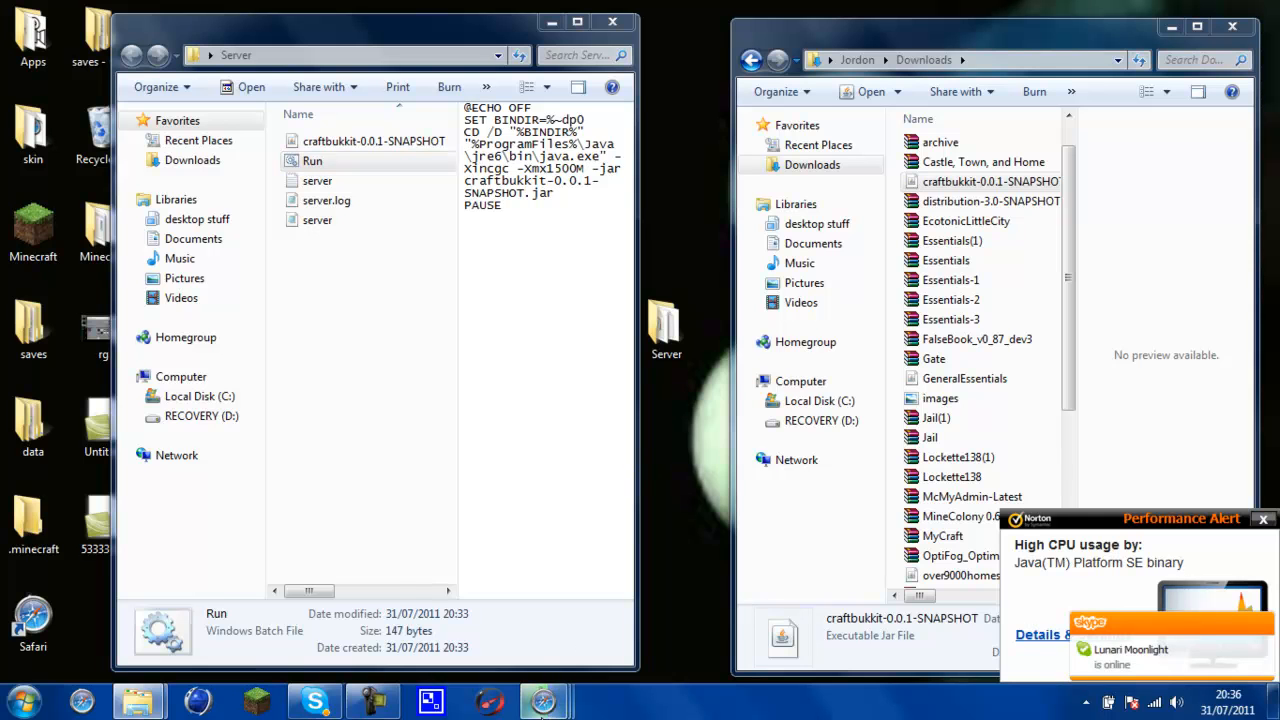
mouse_move(543, 700)
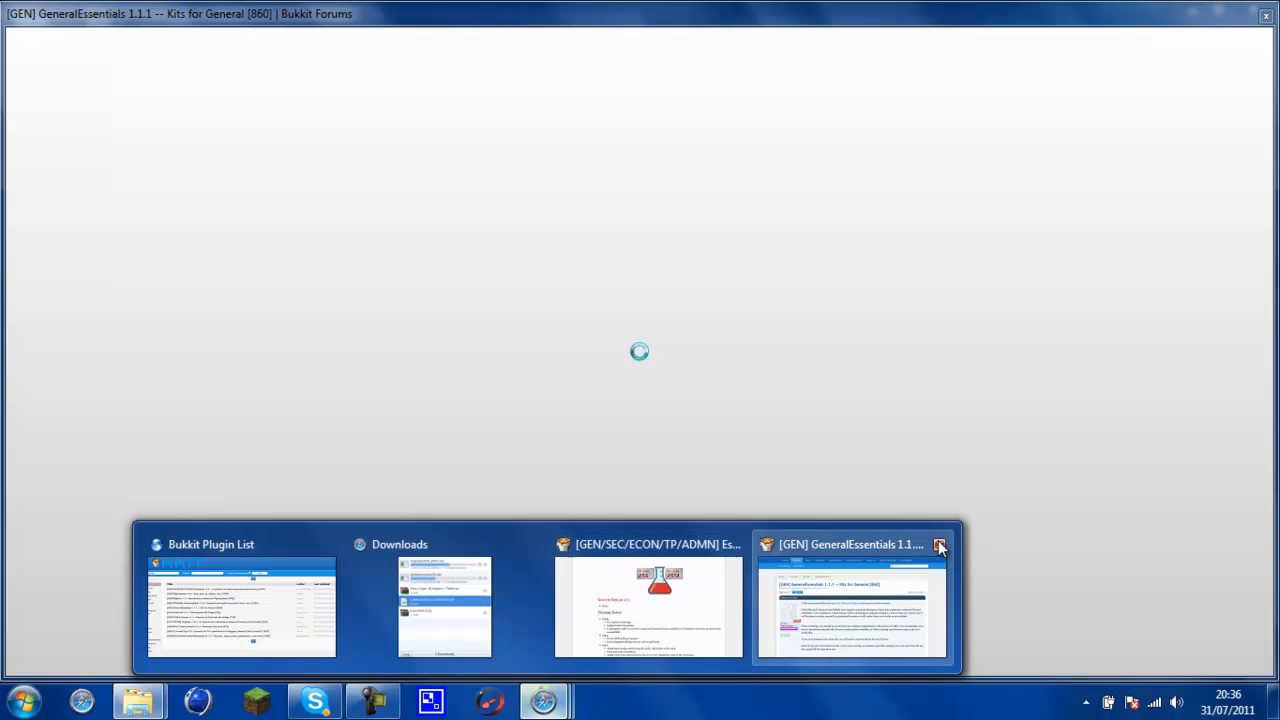
left_click(939, 545)
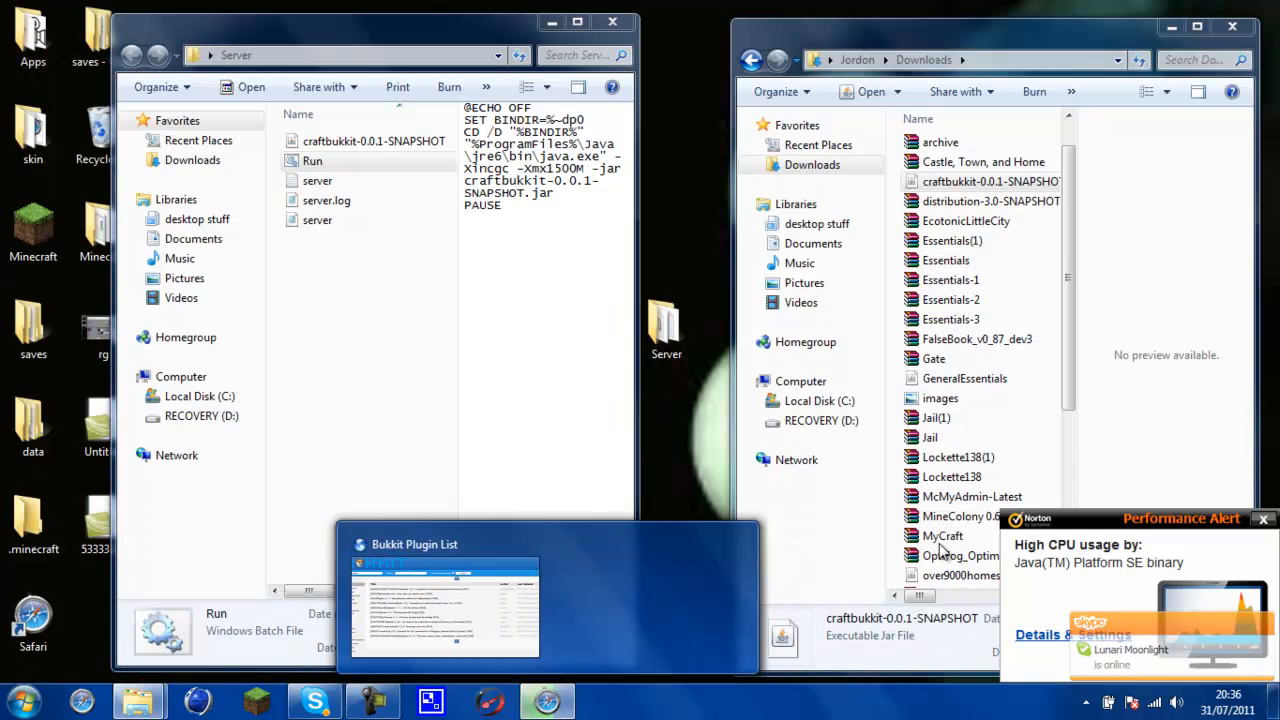
left_click(375, 370)
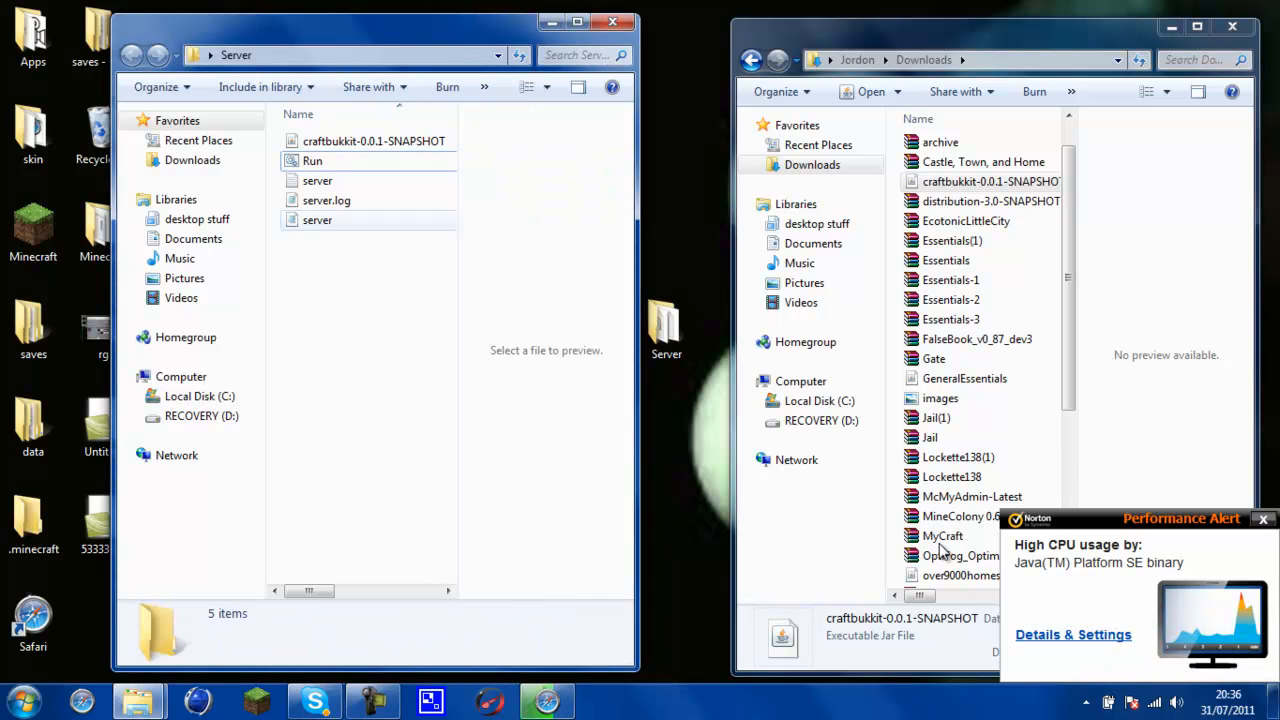
double_click(312, 161)
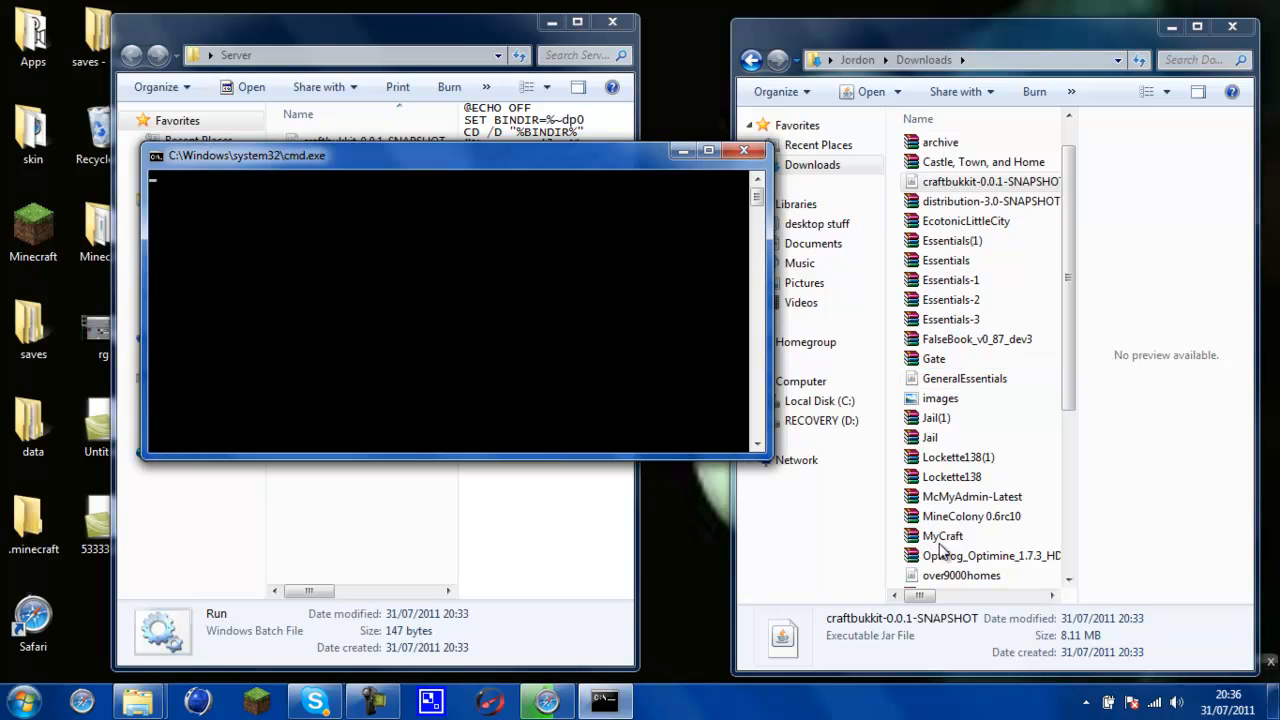
left_click(744, 150)
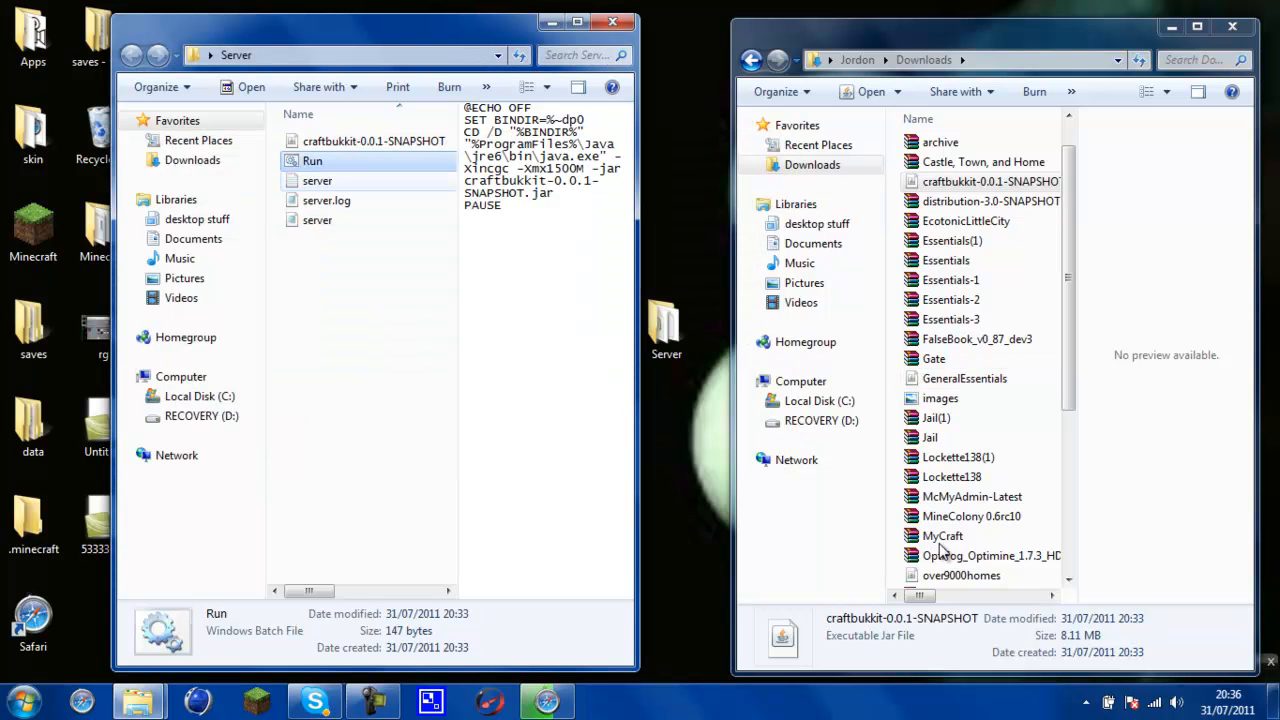
- Change the Java memory flag in the Run batch file to -Xmx500M, save it and start the server
right_click(336, 161)
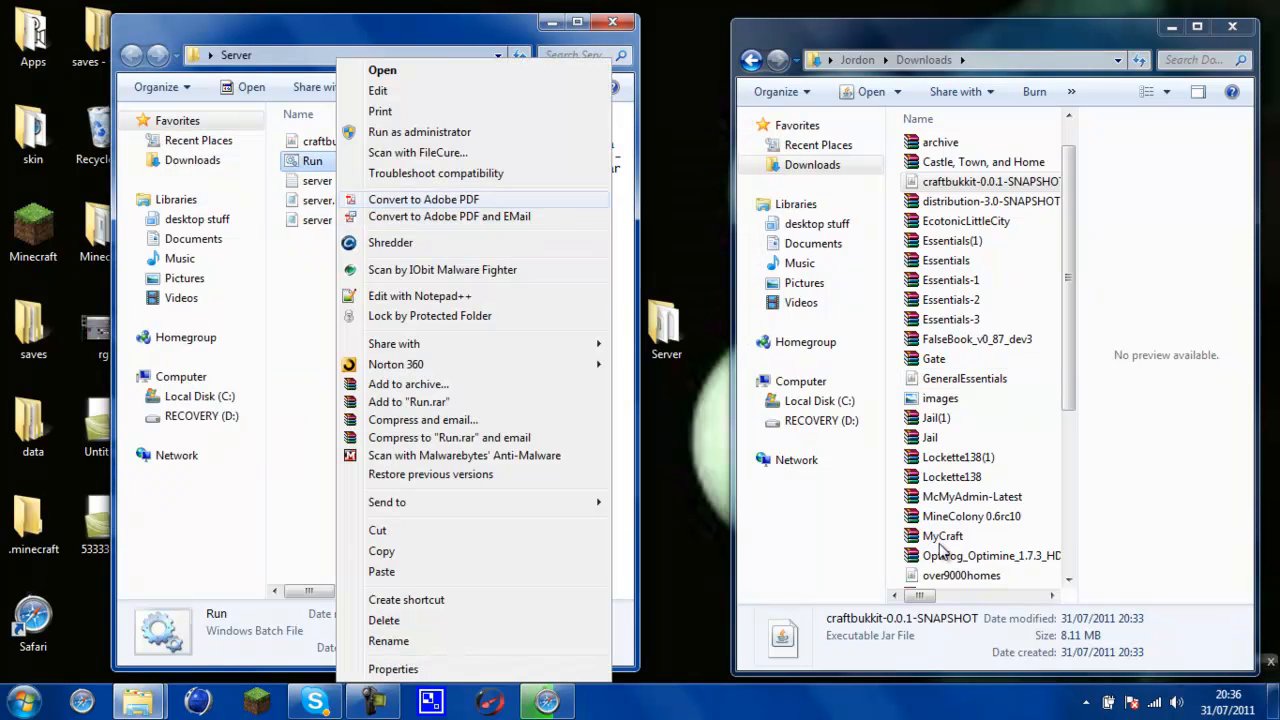
left_click(378, 90)
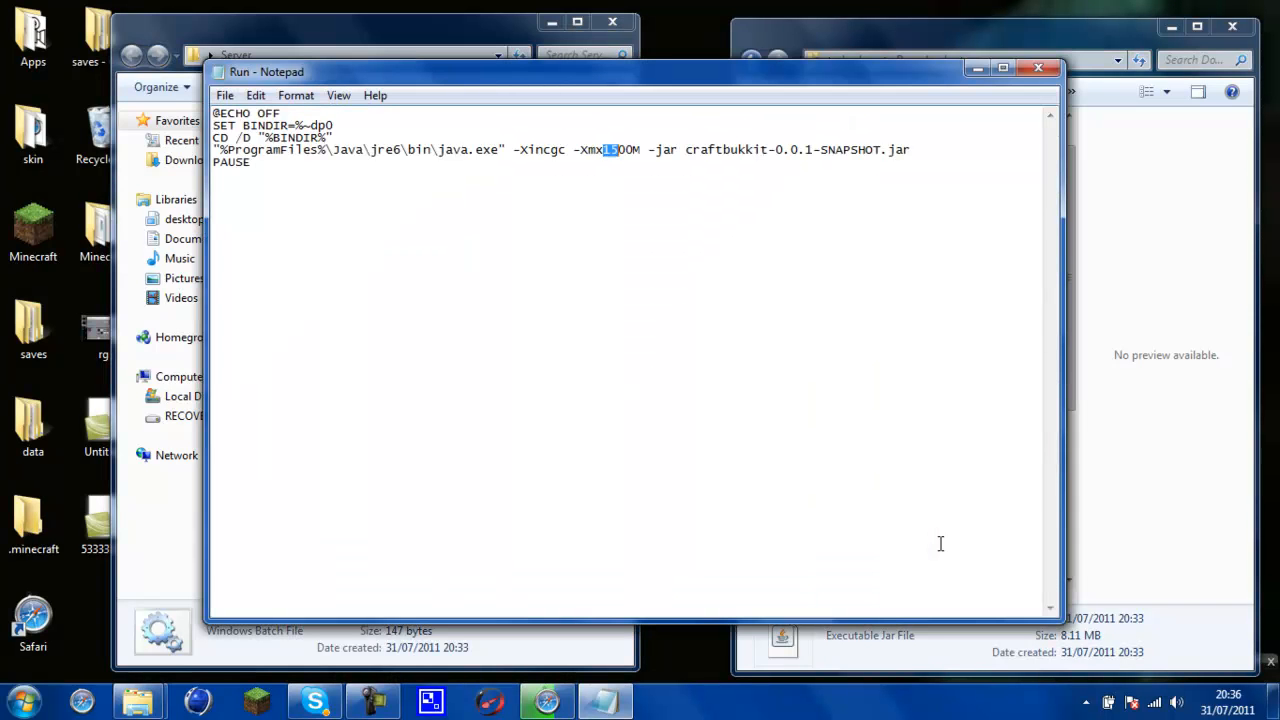
type("500")
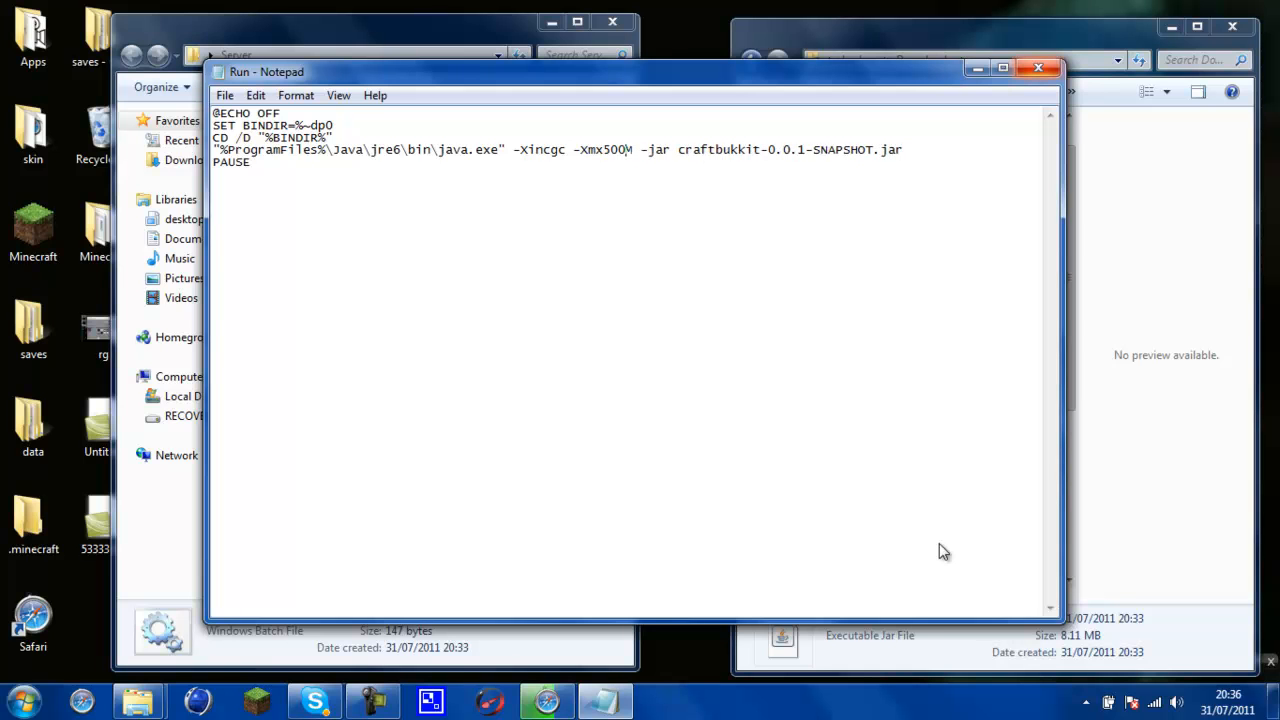
key("alt+F4")
key("Return")
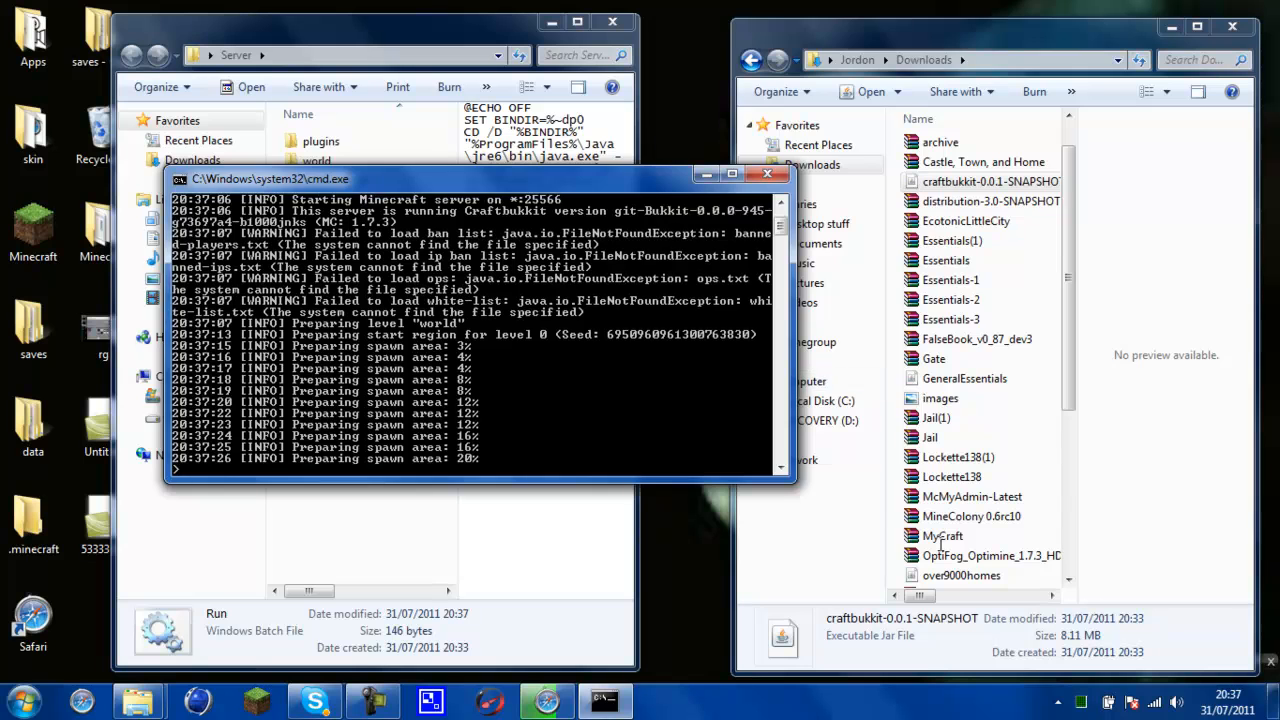
- Check the CPU and memory load in Task Manager while the server prepares its world, and minimize the server console
key("ctrl+shift+Escape")
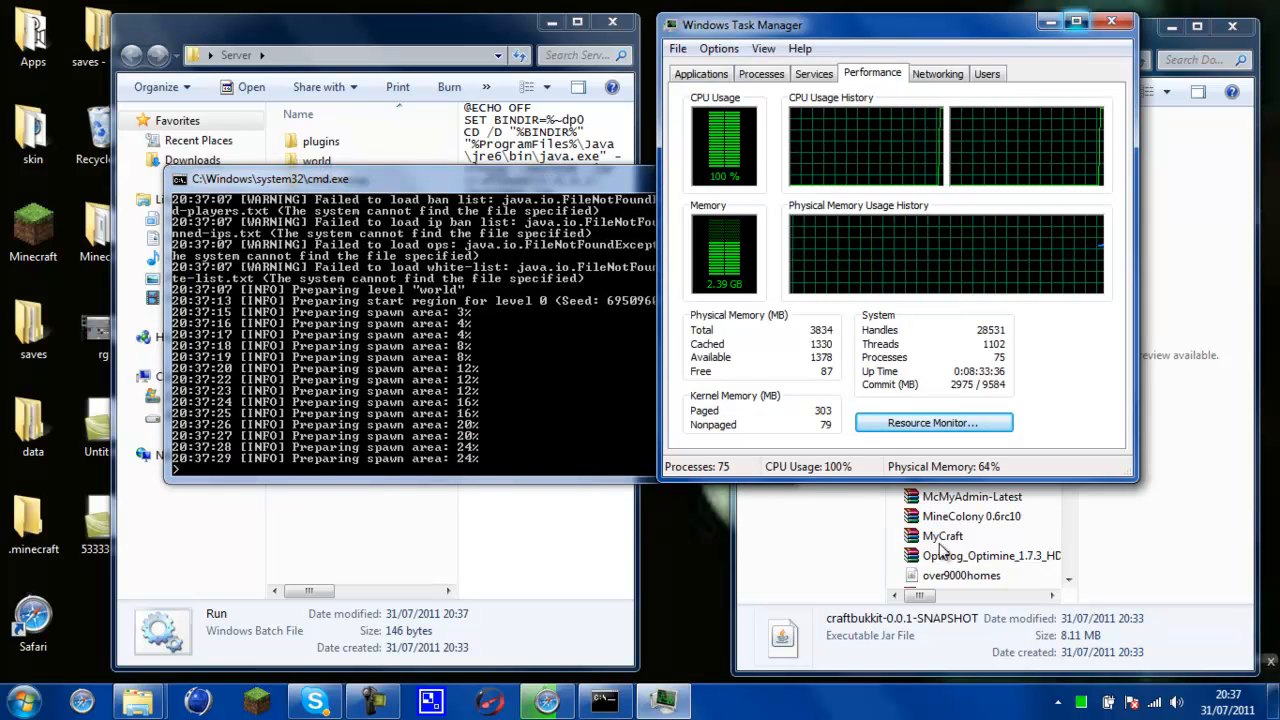
key("super+Up")
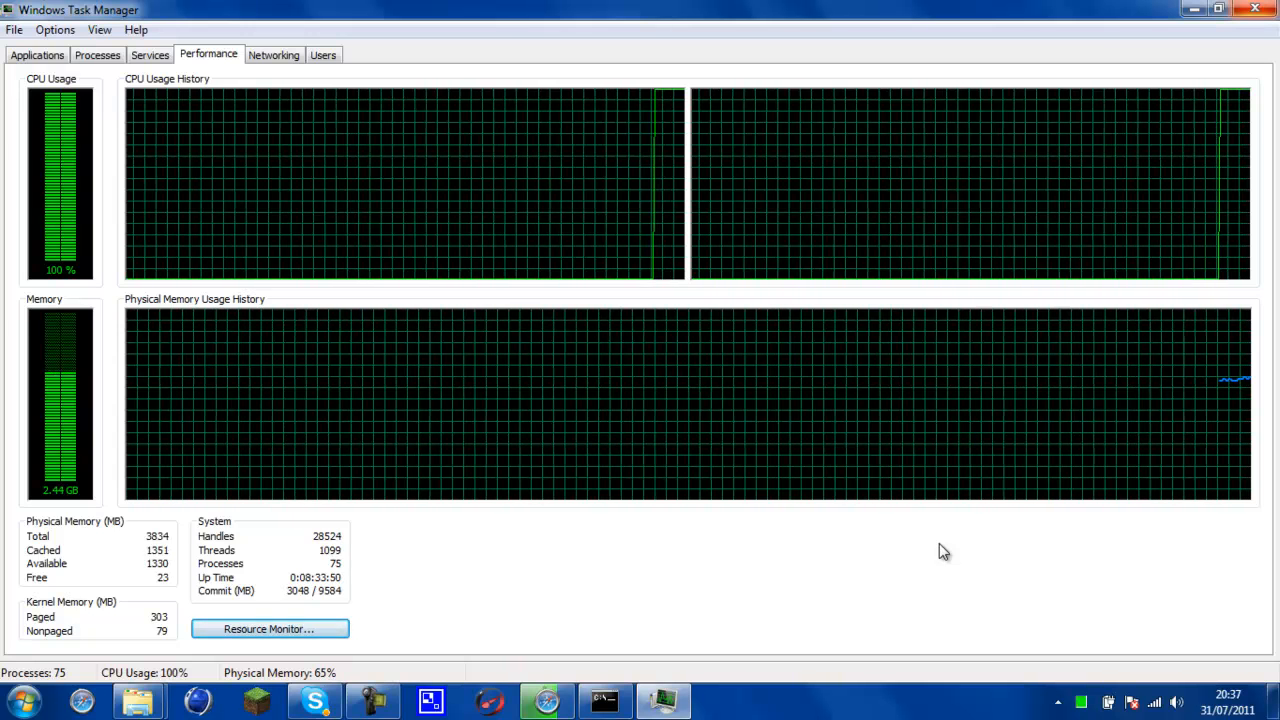
key("alt+F4")
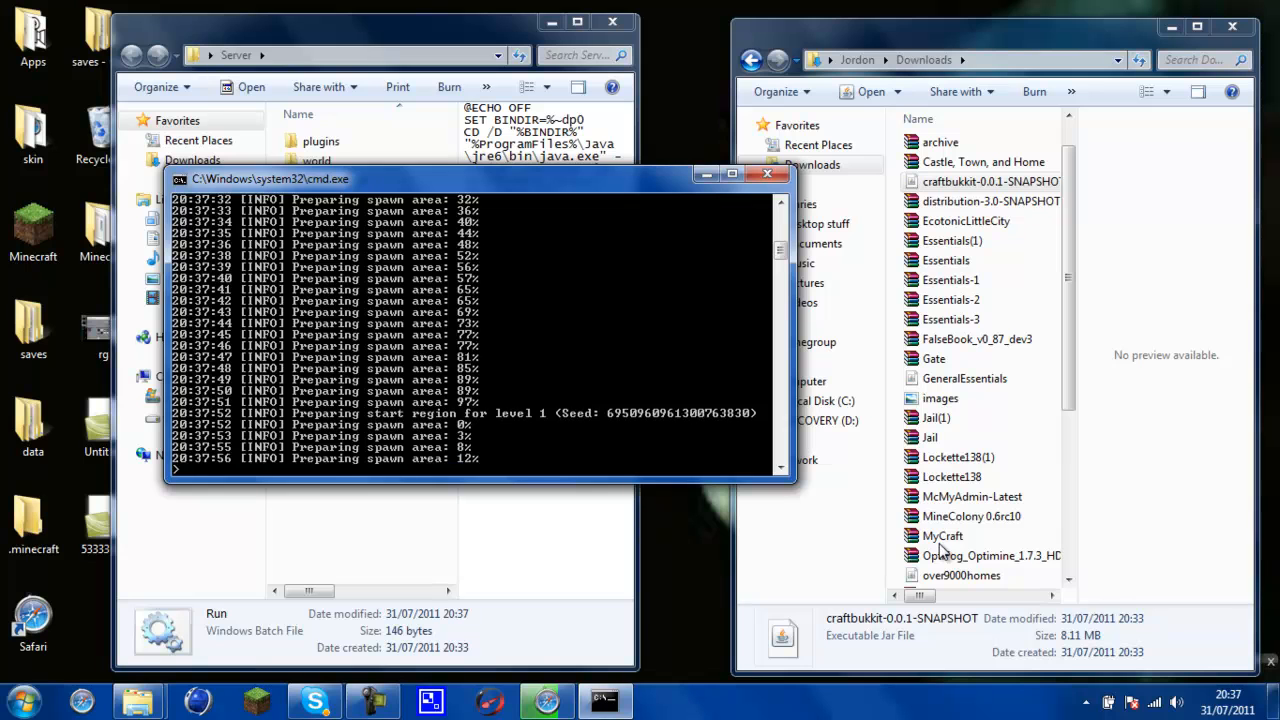
left_click(707, 174)
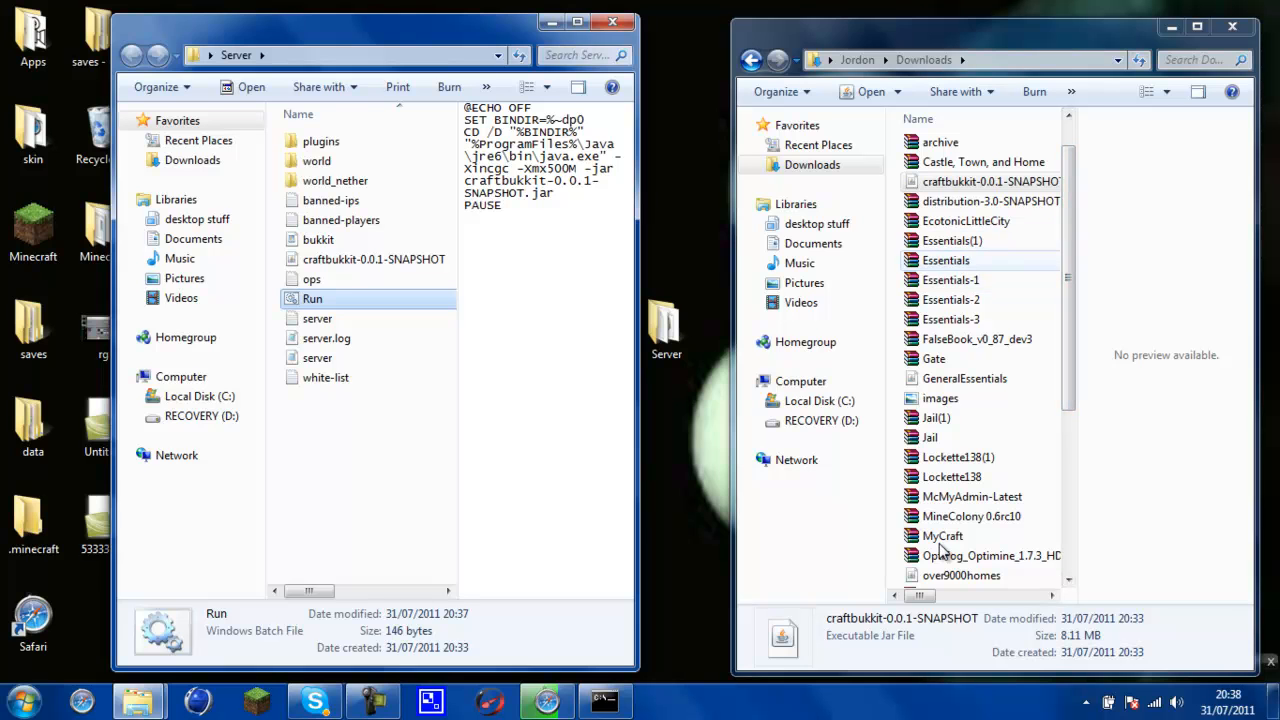
- Open the Essentials archive from Downloads, dismiss the licence reminder and delete EssentialsChat.jar from the archive
left_click(945, 260)
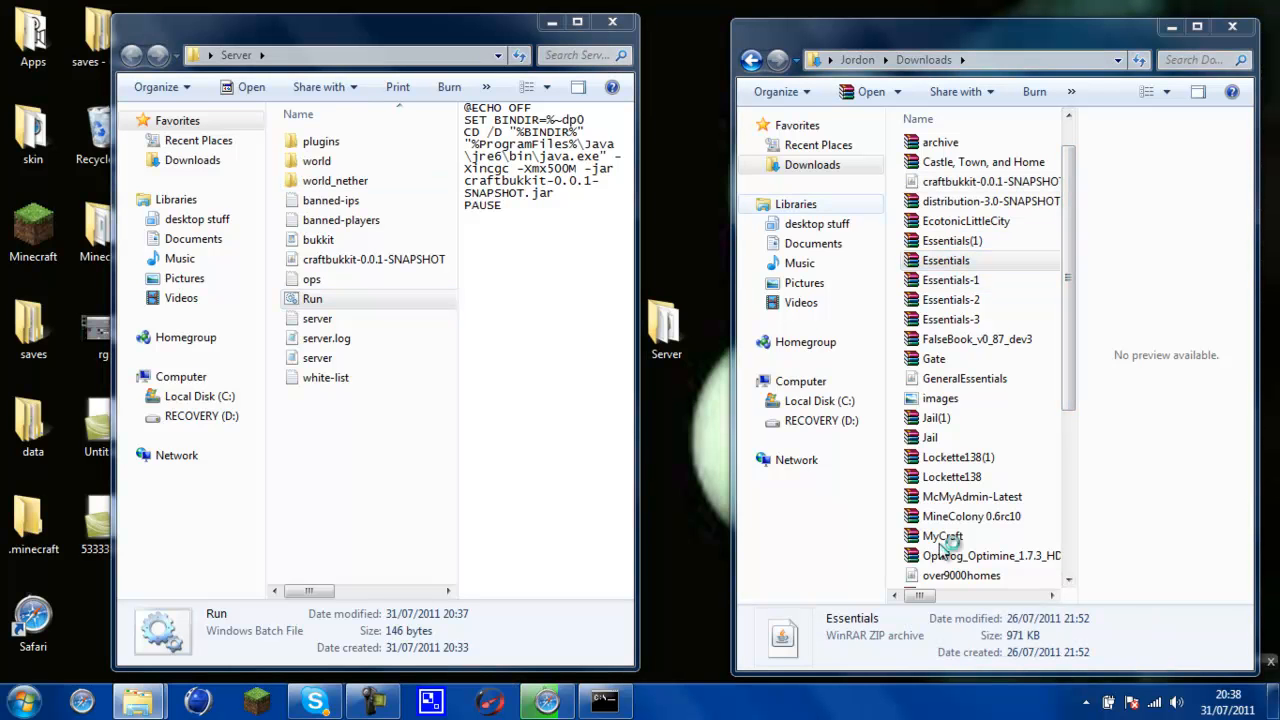
key("Return")
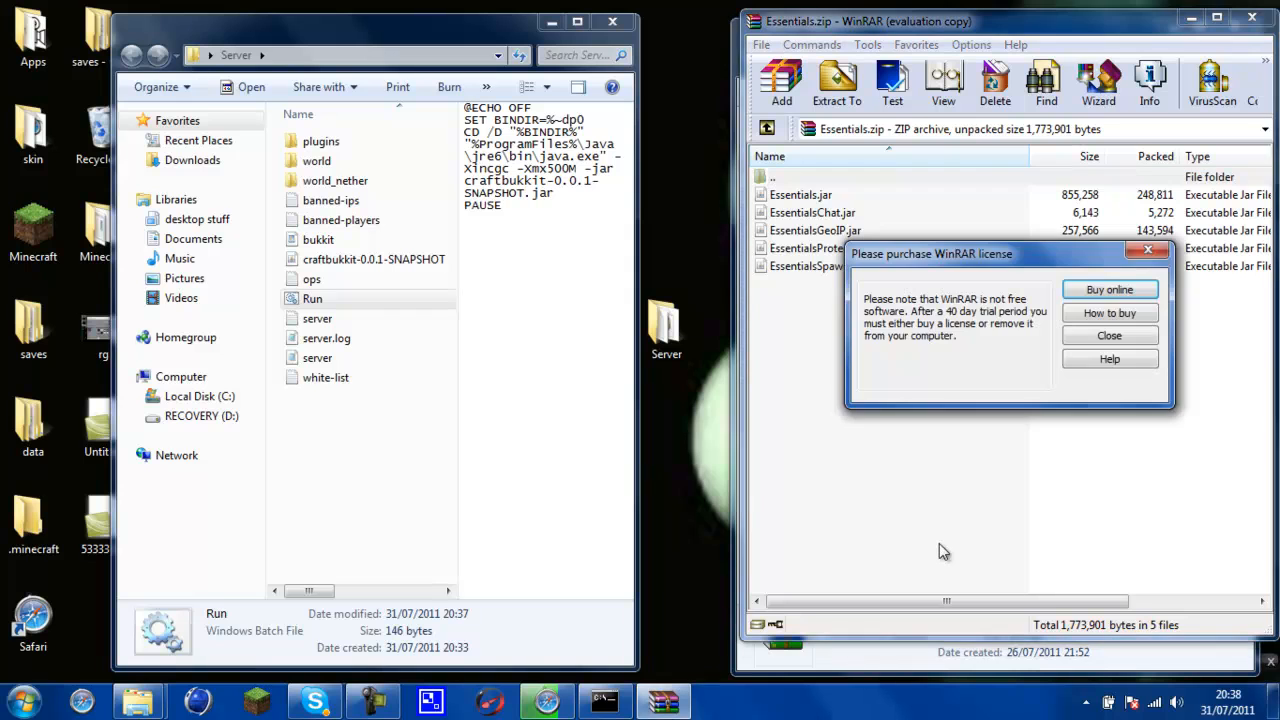
key("Escape")
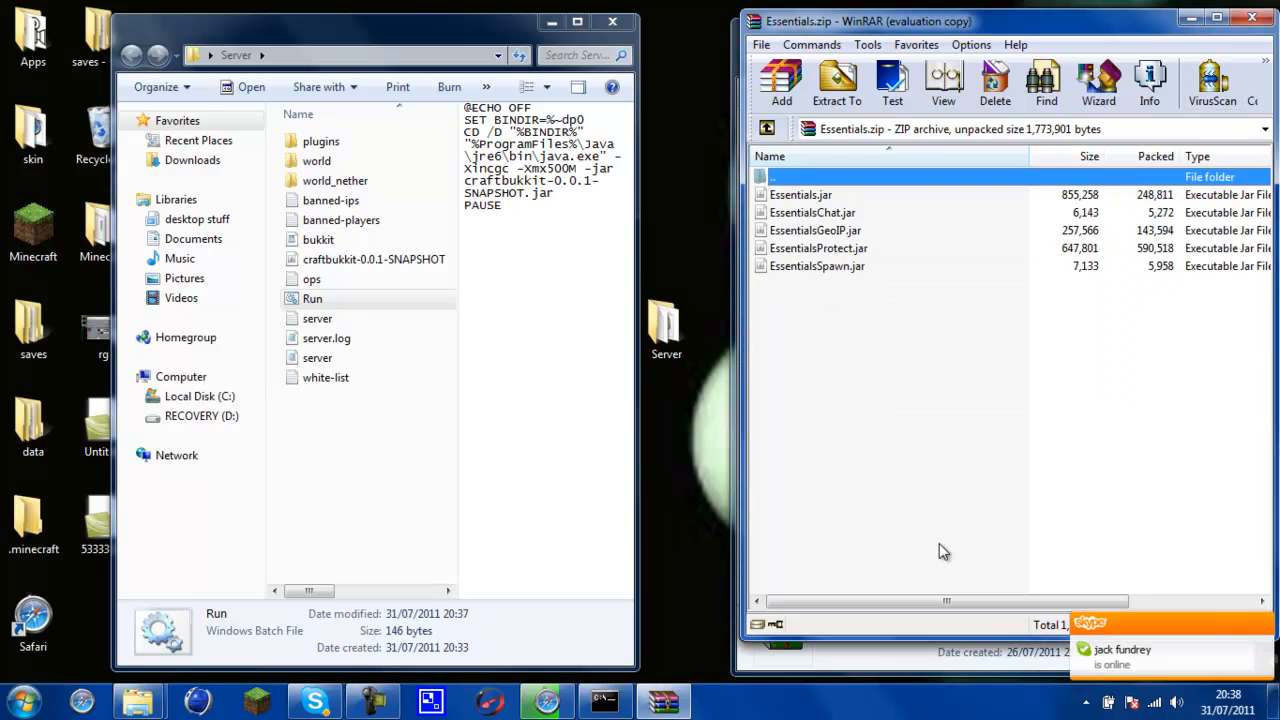
key("Down")
key("Down")
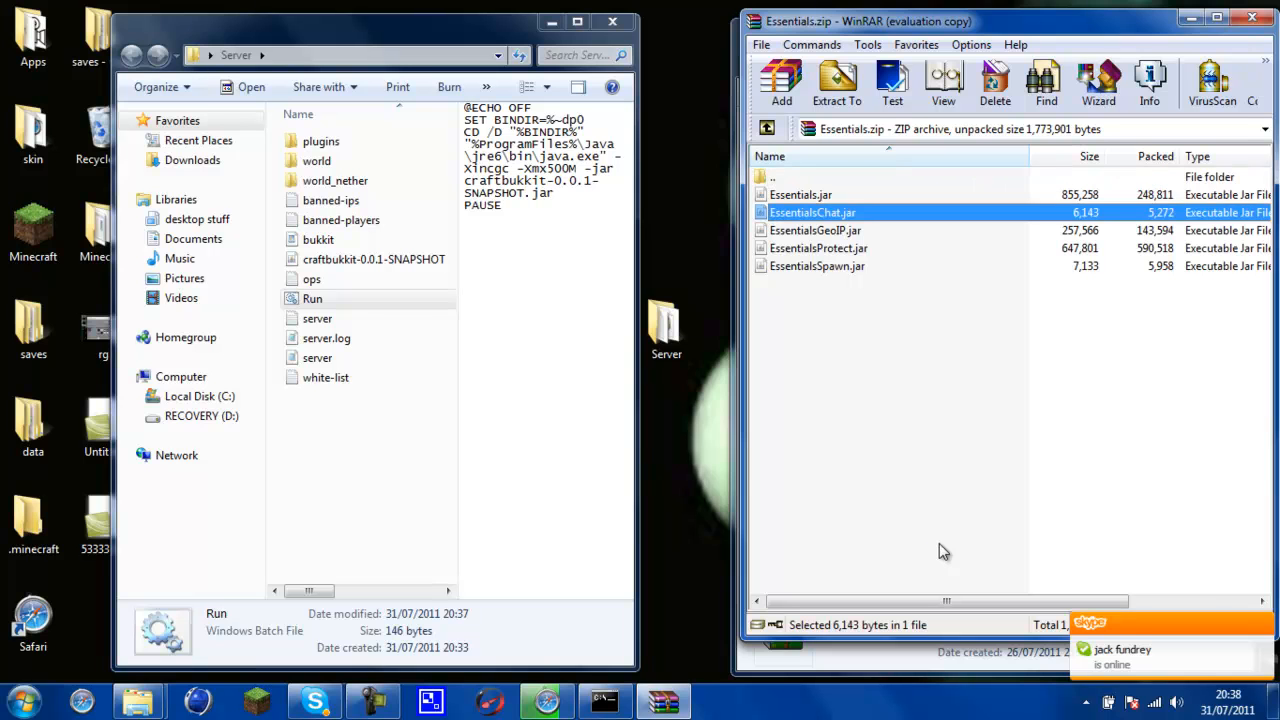
key("Delete")
key("Return")
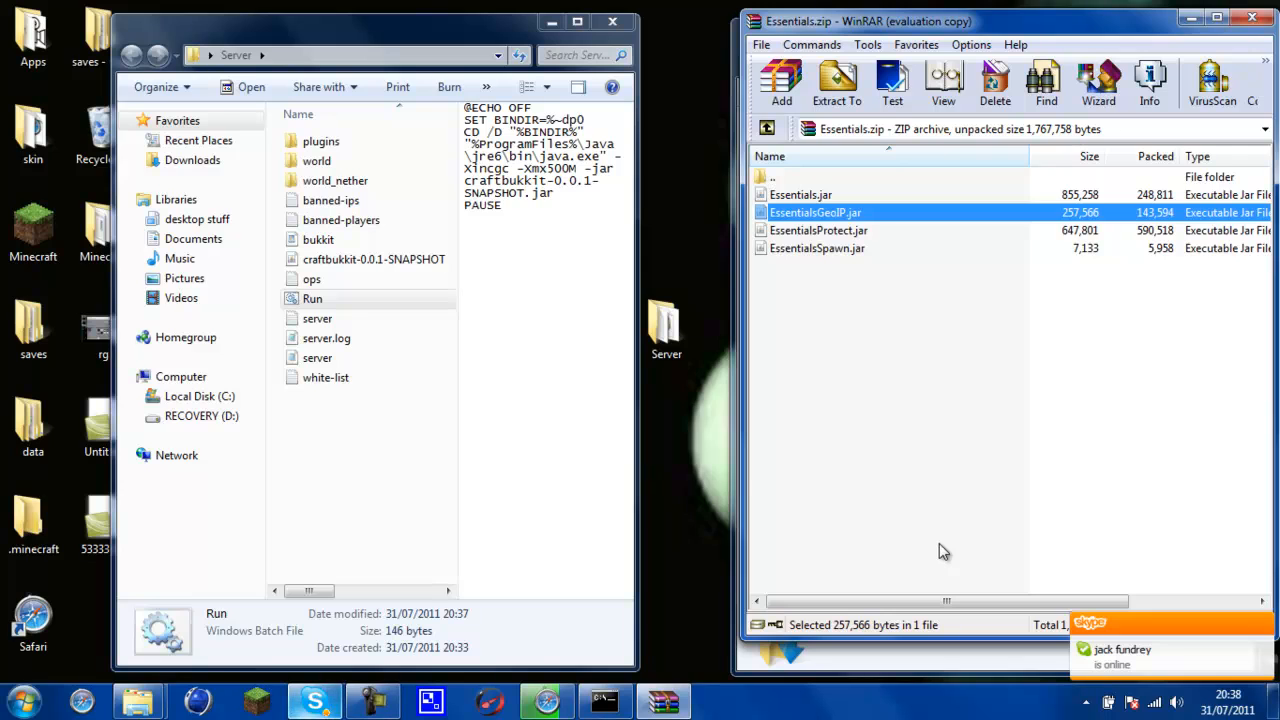
- Switch to Skype, set the online status to Do Not Disturb and minimize its window
key("alt+Tab")
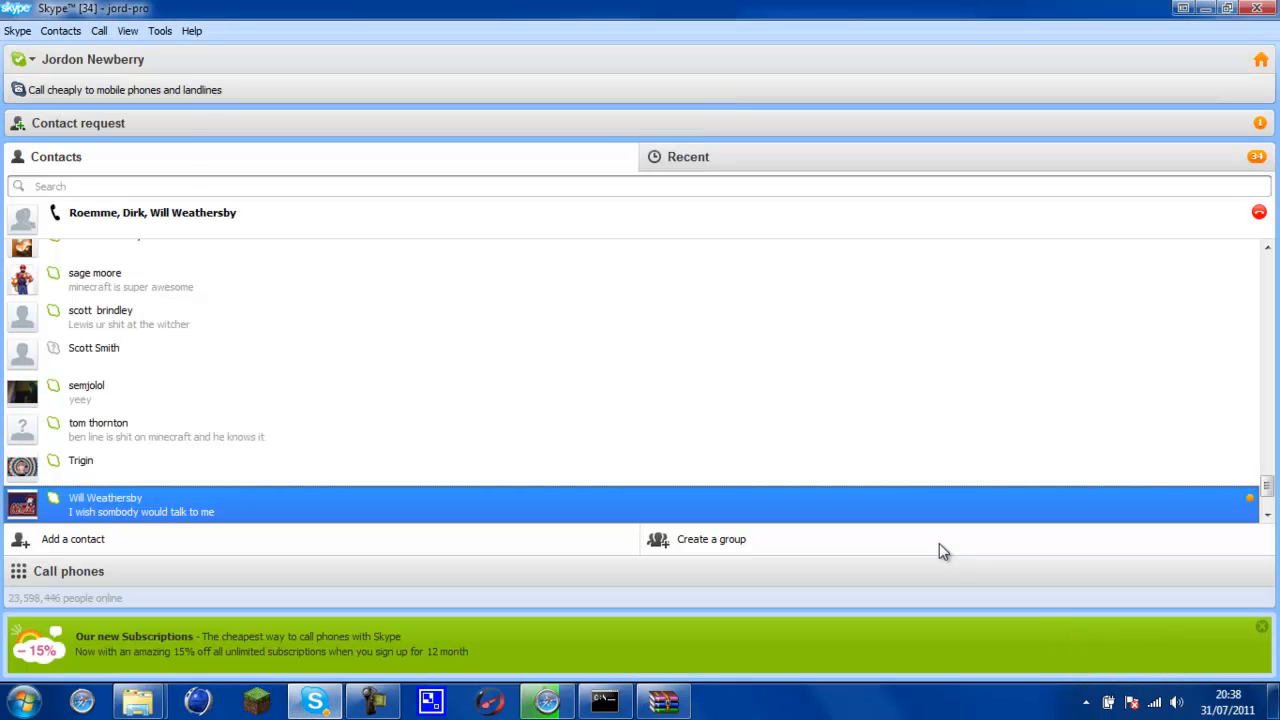
left_click(24, 59)
key("Return")
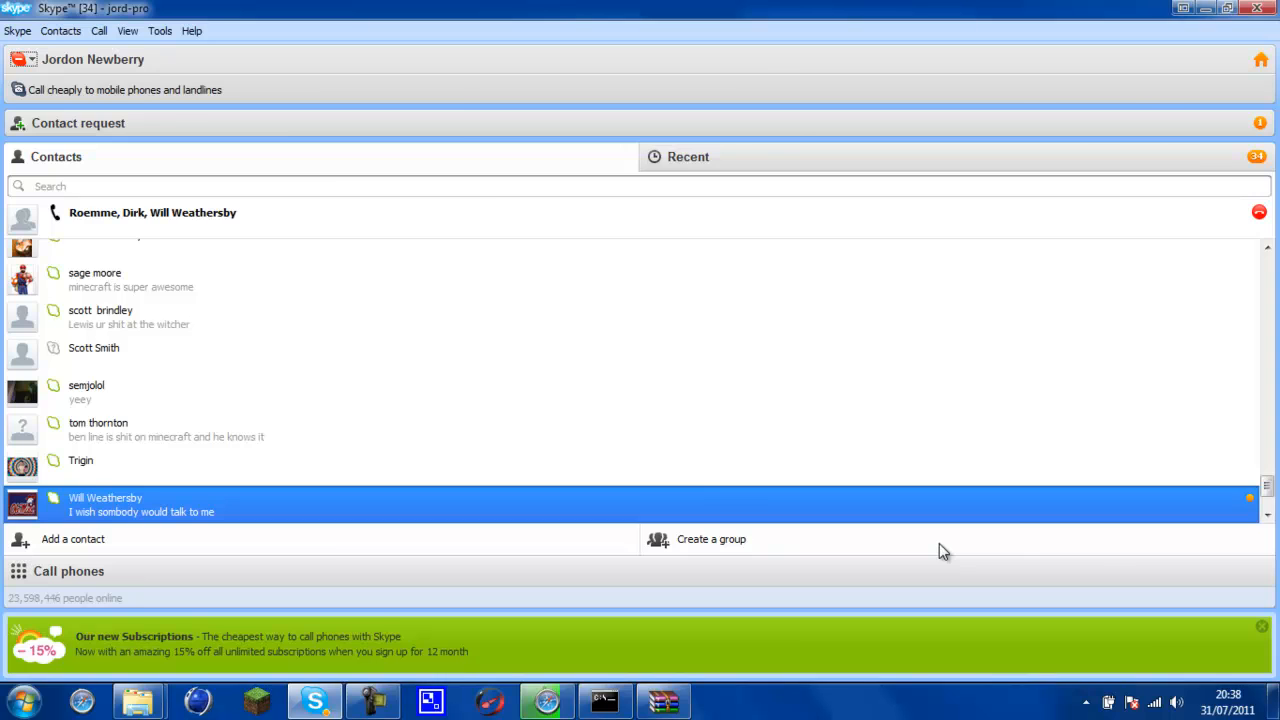
left_click(1206, 8)
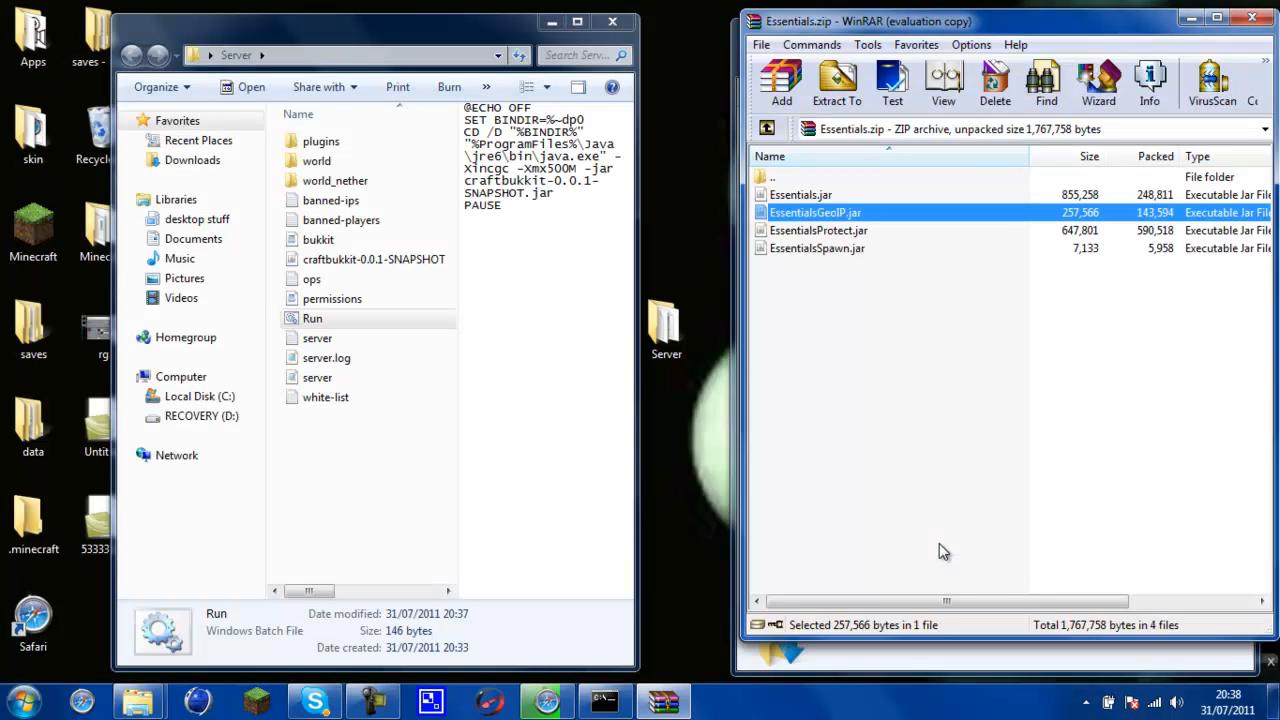
- Close the Essentials archive, open Essentials-3 from Downloads and extract every jar except EssentialsChat.jar into the server's plugins folder
left_click(1251, 17)
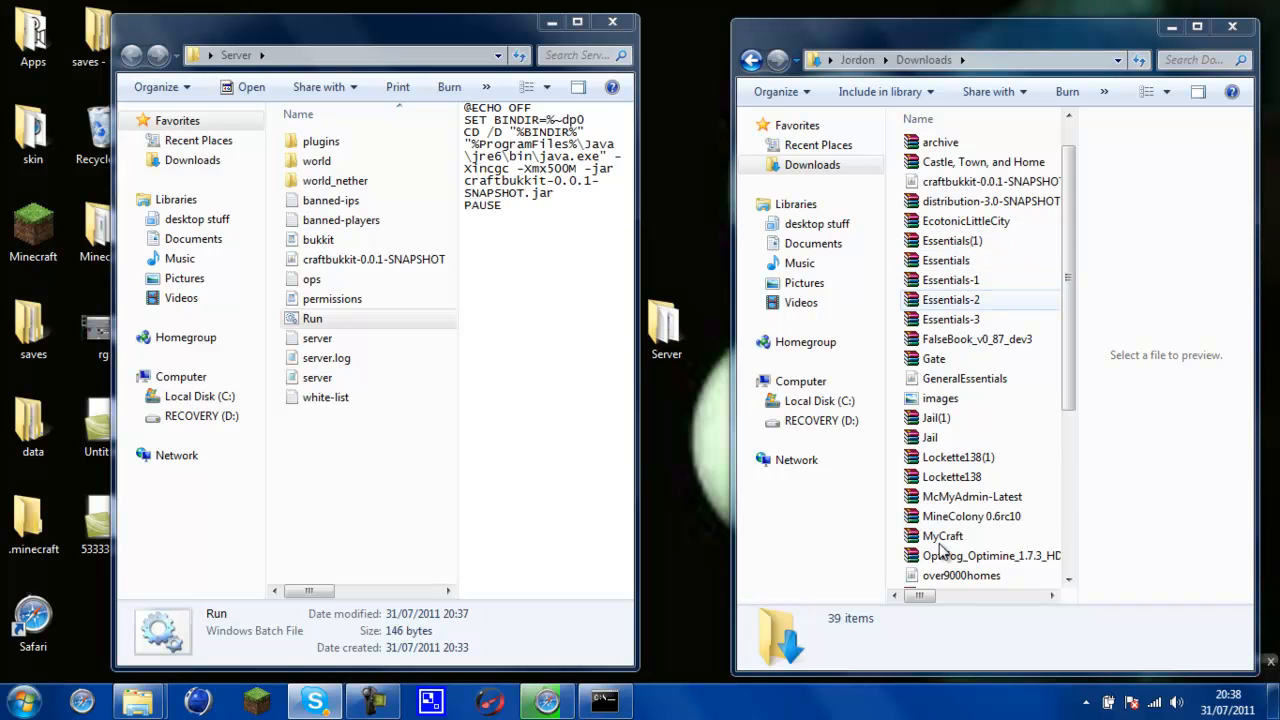
double_click(950, 319)
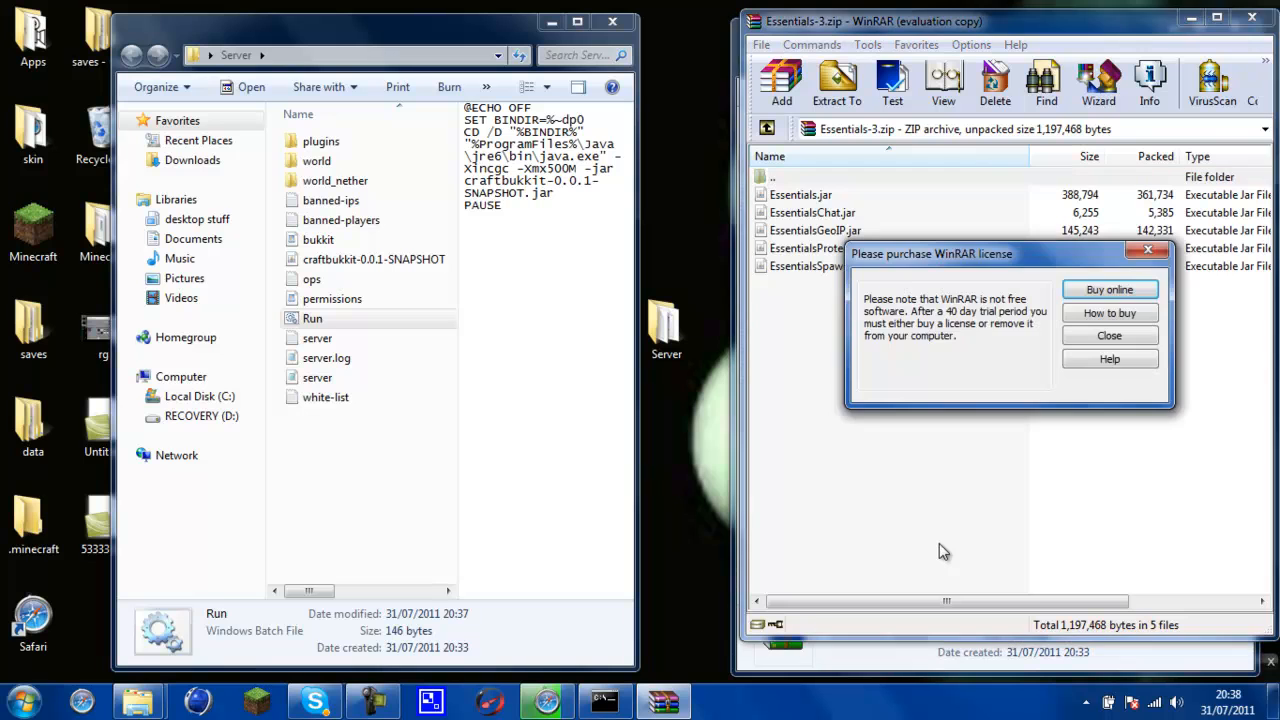
left_click(1147, 251)
left_click_drag(976, 365, 856, 197)
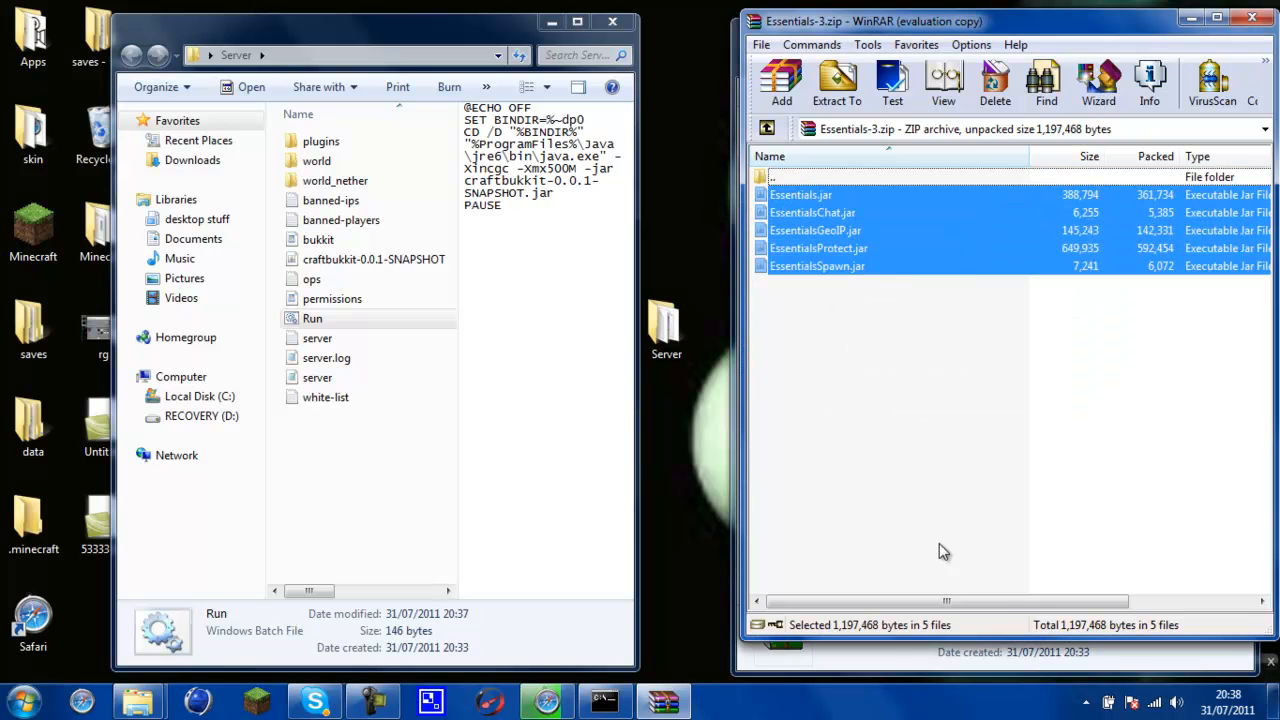
left_click(812, 212, "ctrl")
mouse_move(815, 231)
left_mouse_down()
mouse_move(325, 161)
mouse_move(322, 142)
left_mouse_up()
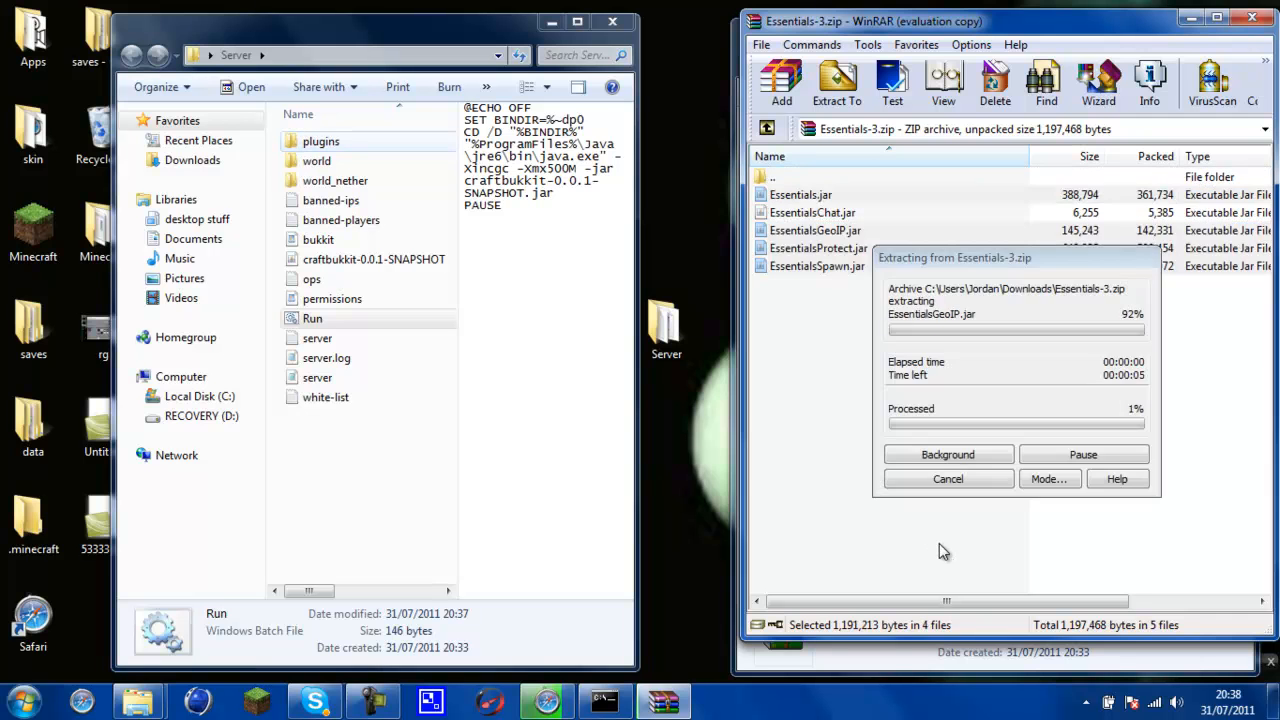
left_click(1252, 17)
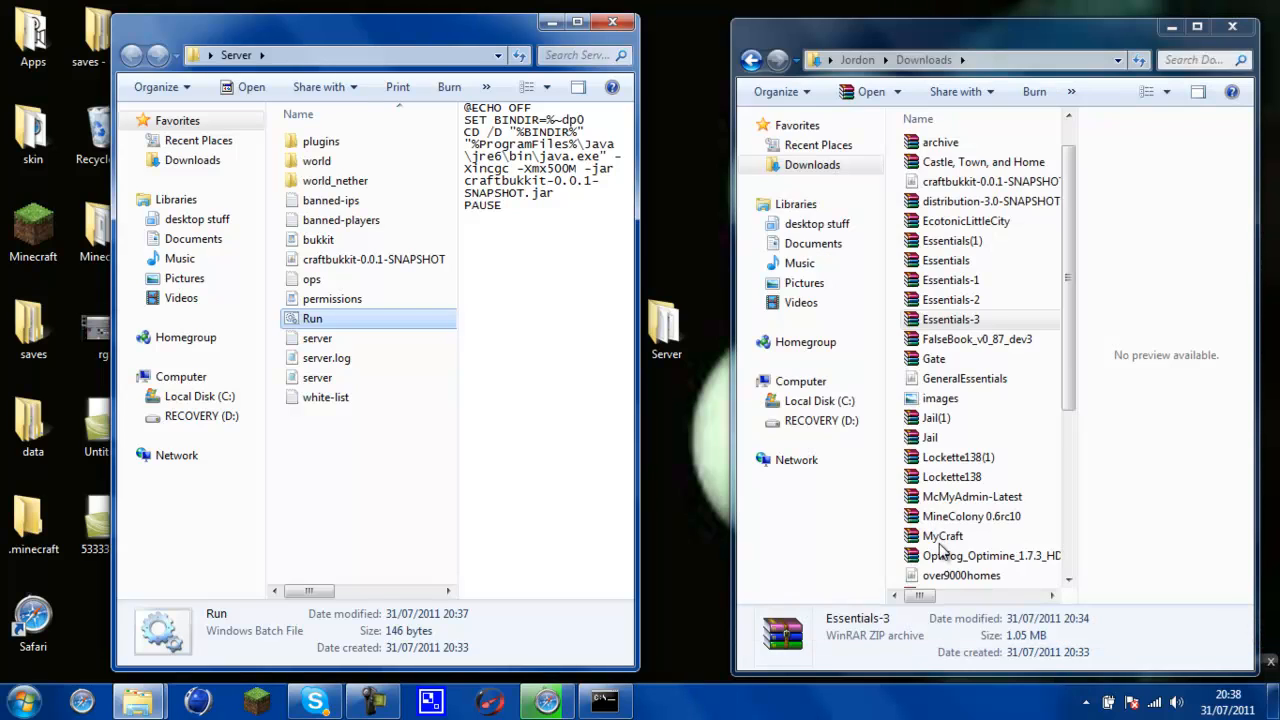
- Move GeneralEssentials and Prefixer from Downloads into the server's plugins folder
left_click_drag(965, 378, 362, 143)
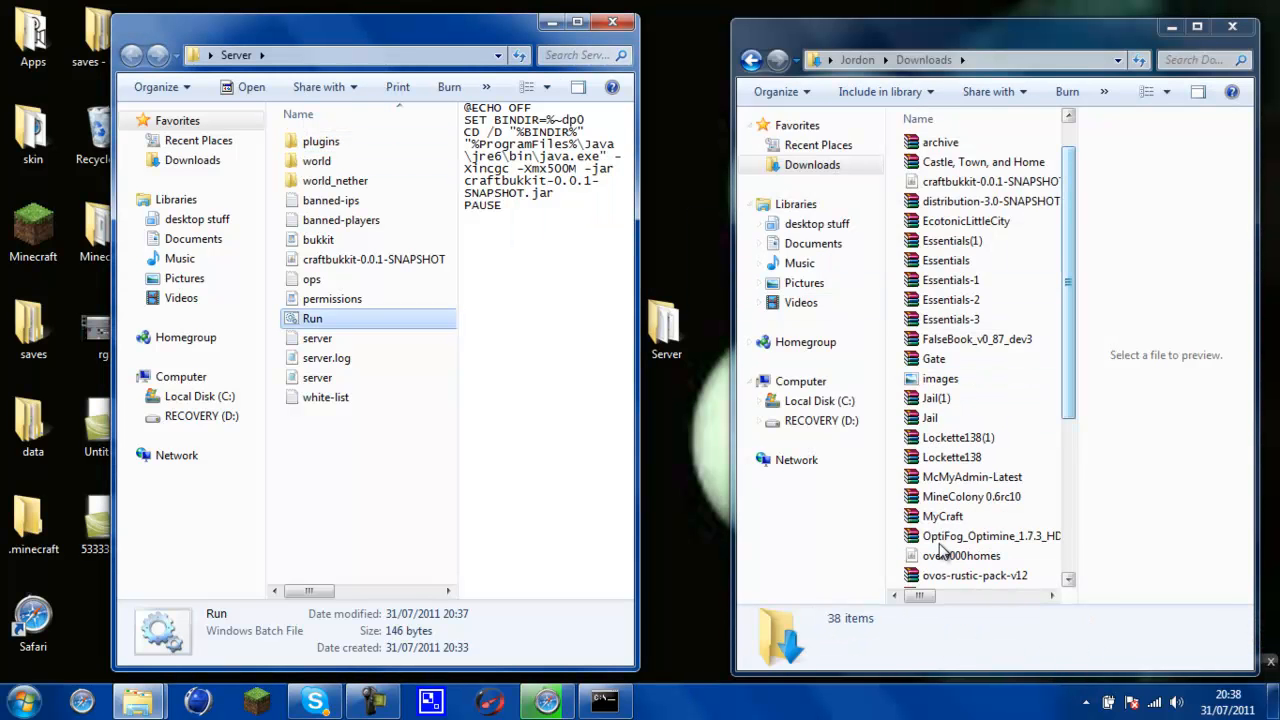
scroll(940, 548, "down", 4)
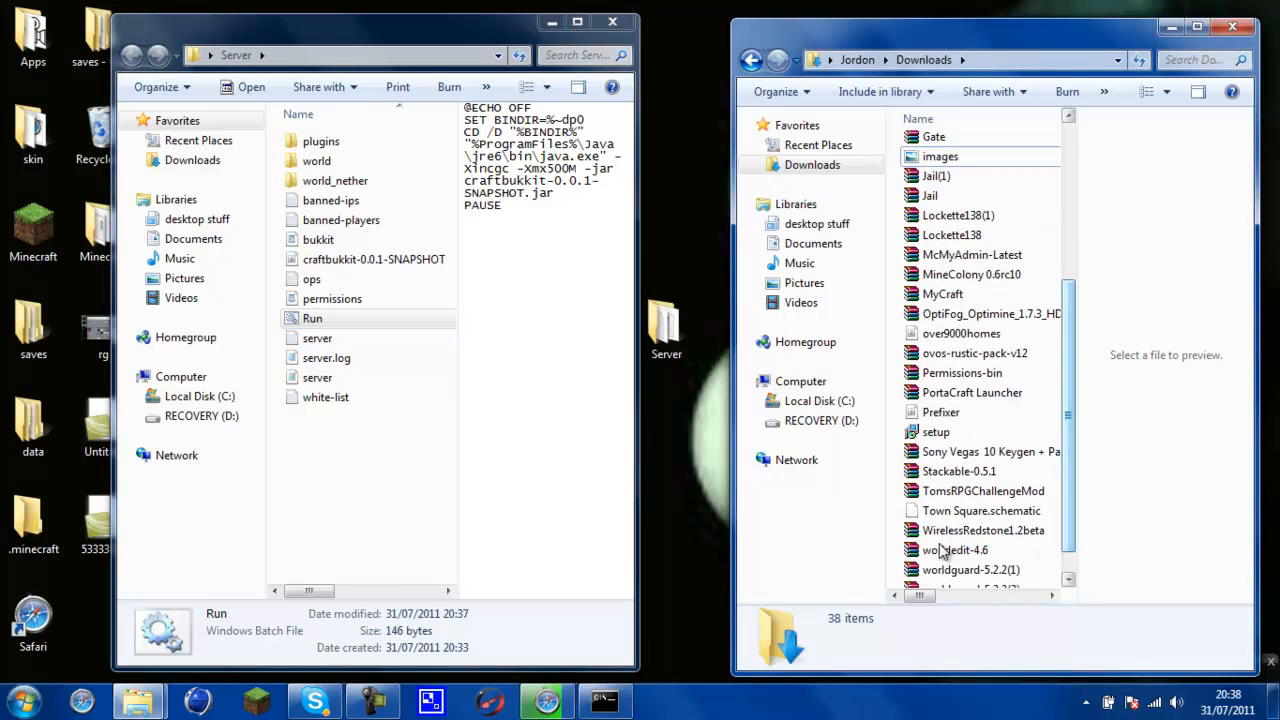
left_click_drag(940, 412, 362, 143)
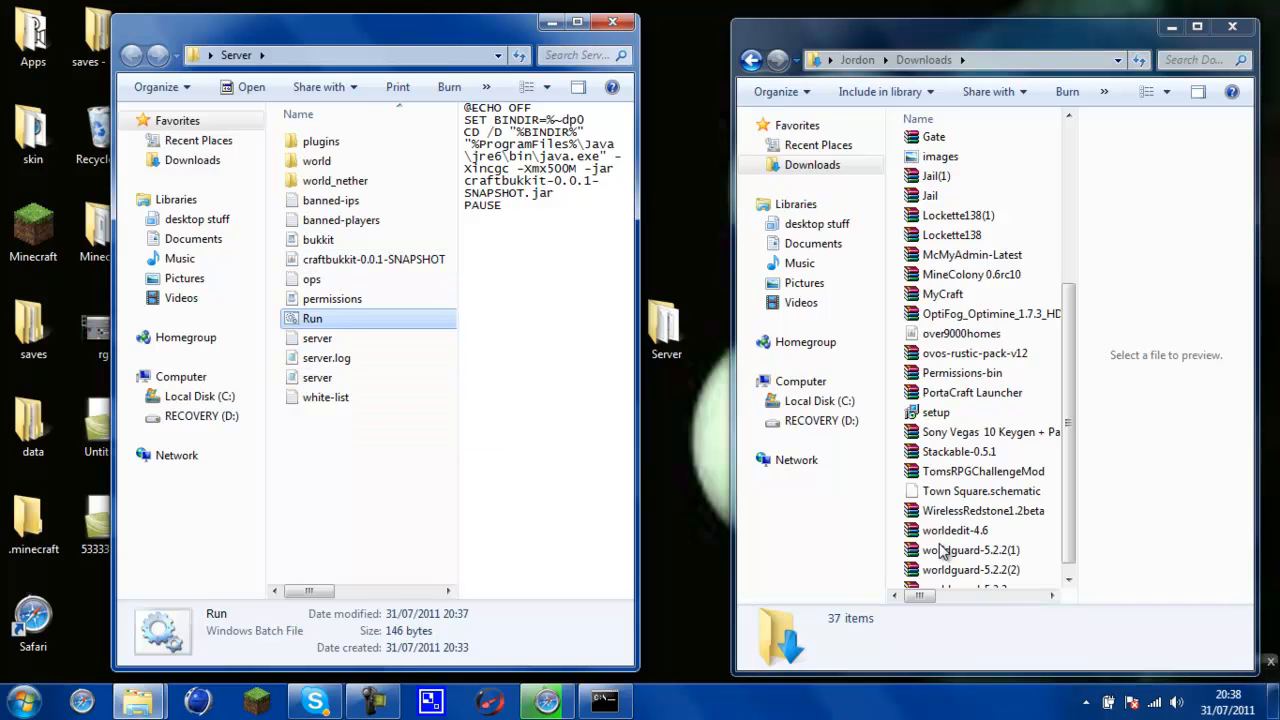
left_click(605, 701)
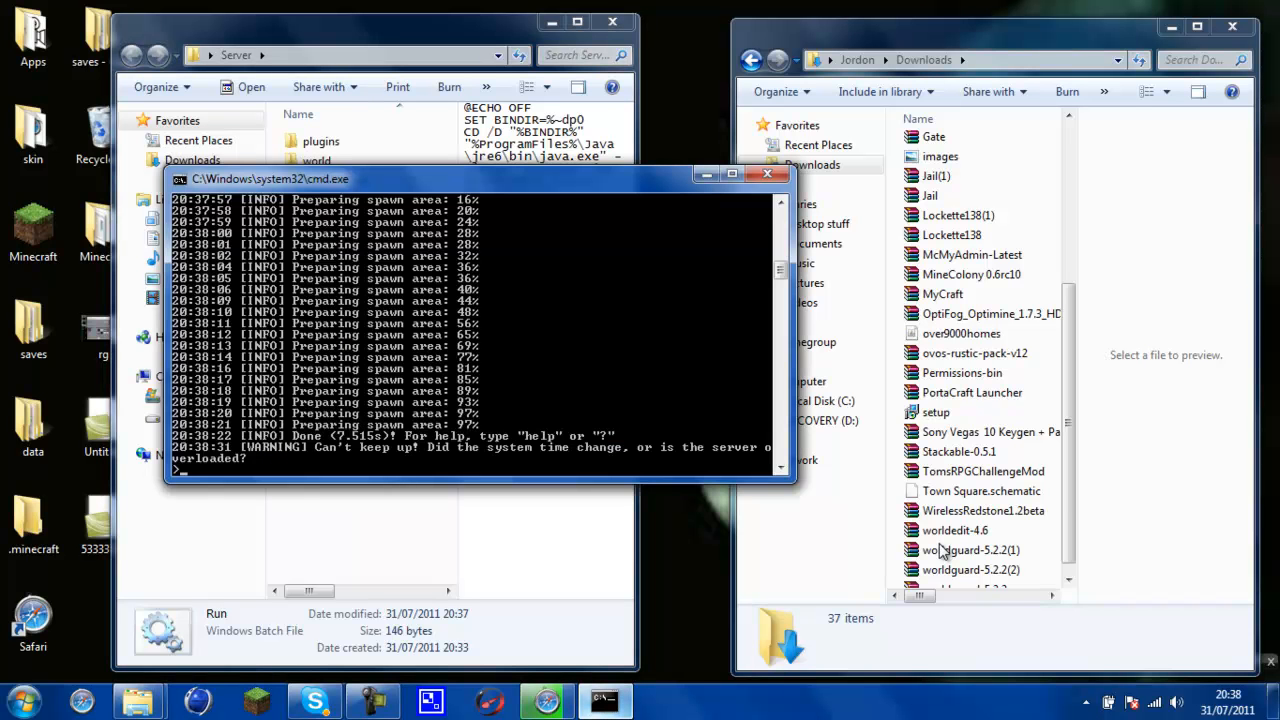
left_click(605, 701)
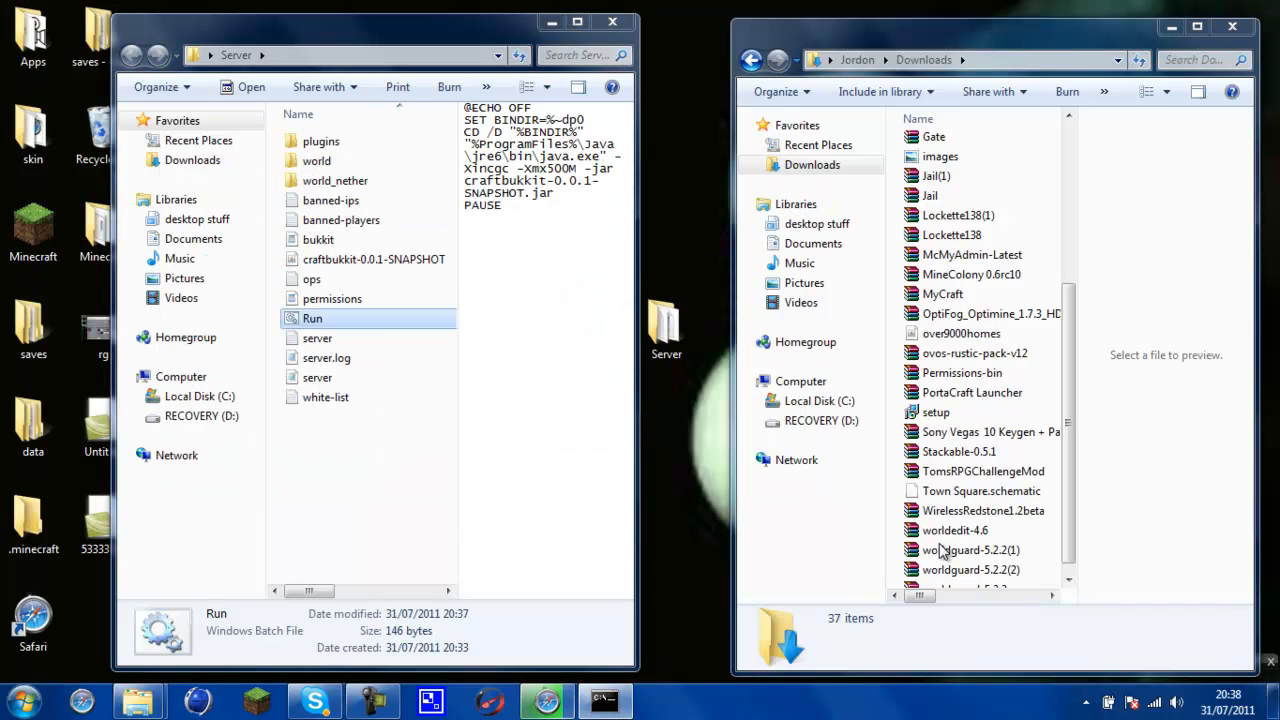
left_click(605, 701)
type("stop")
left_click(365, 537)
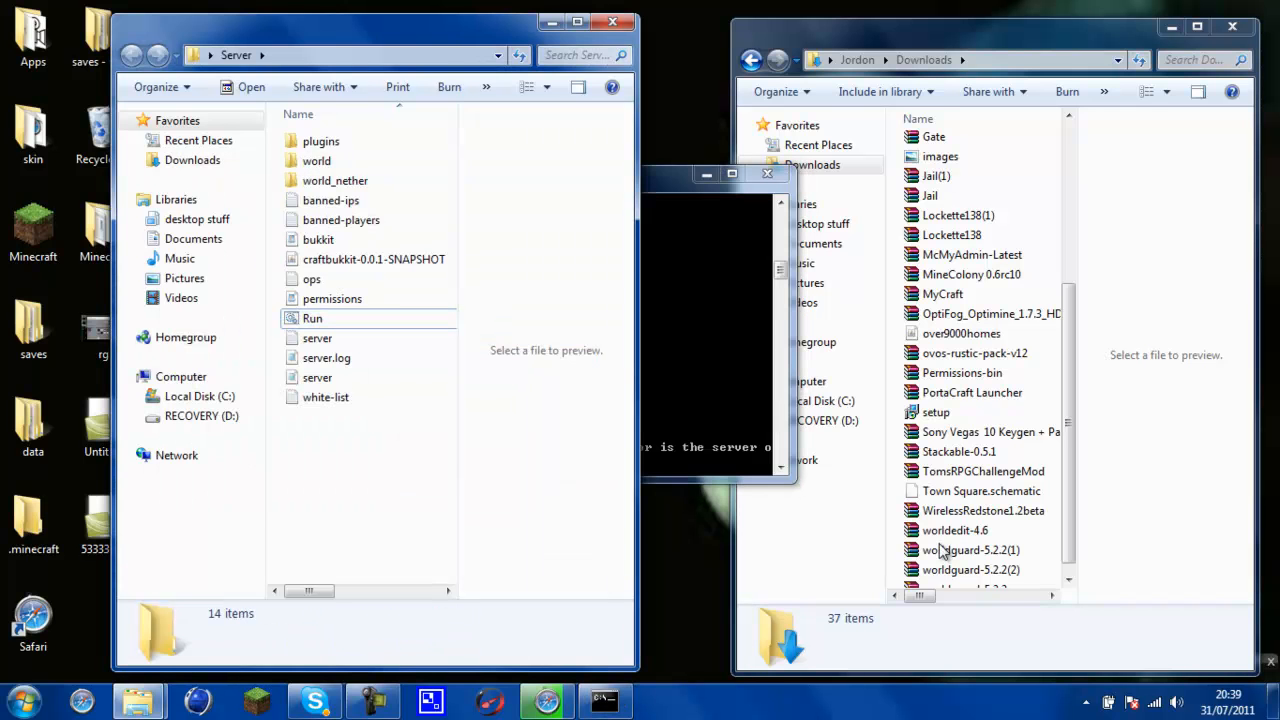
- Launch Minecraft and close all Windows Explorer windows
left_click(257, 701)
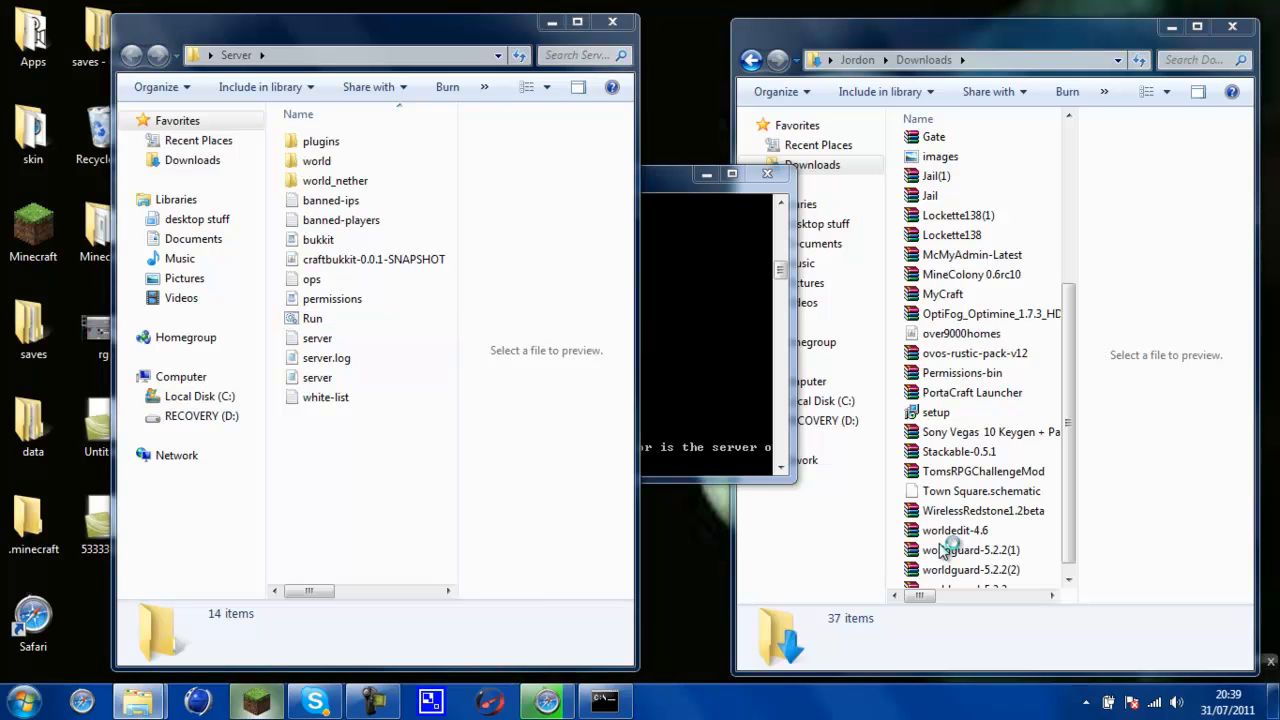
right_click(138, 701)
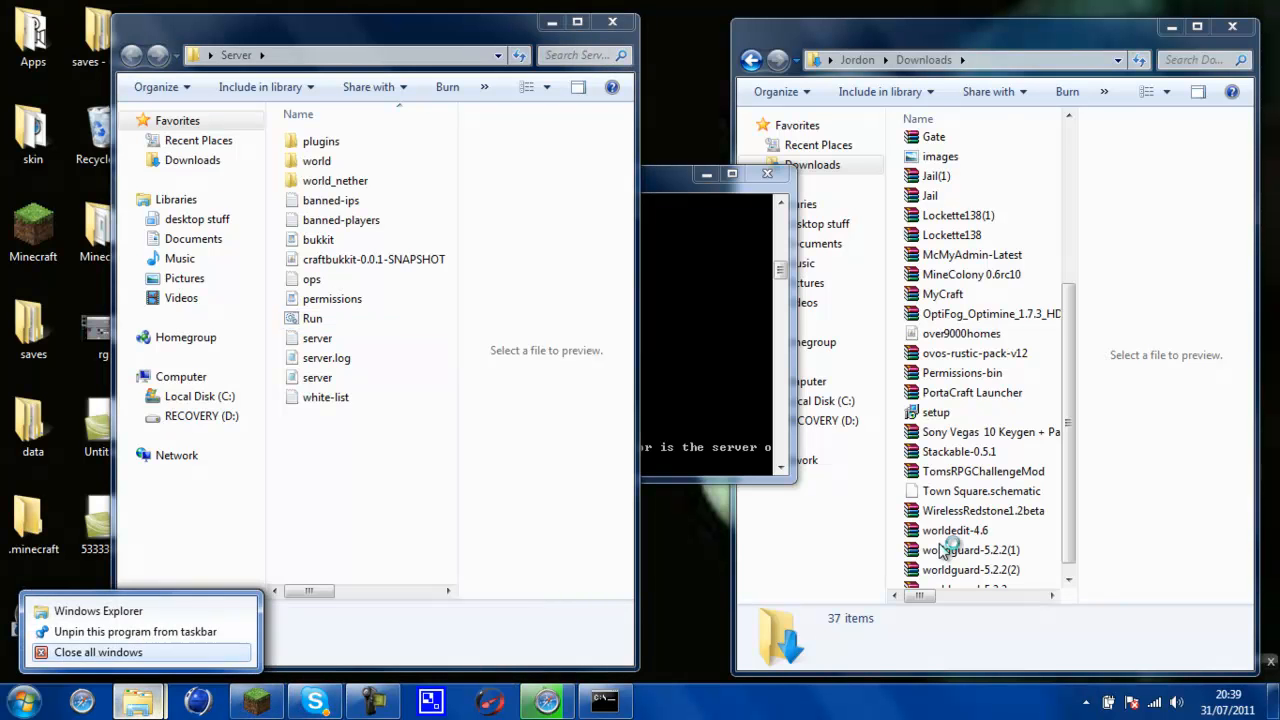
left_click(98, 652)
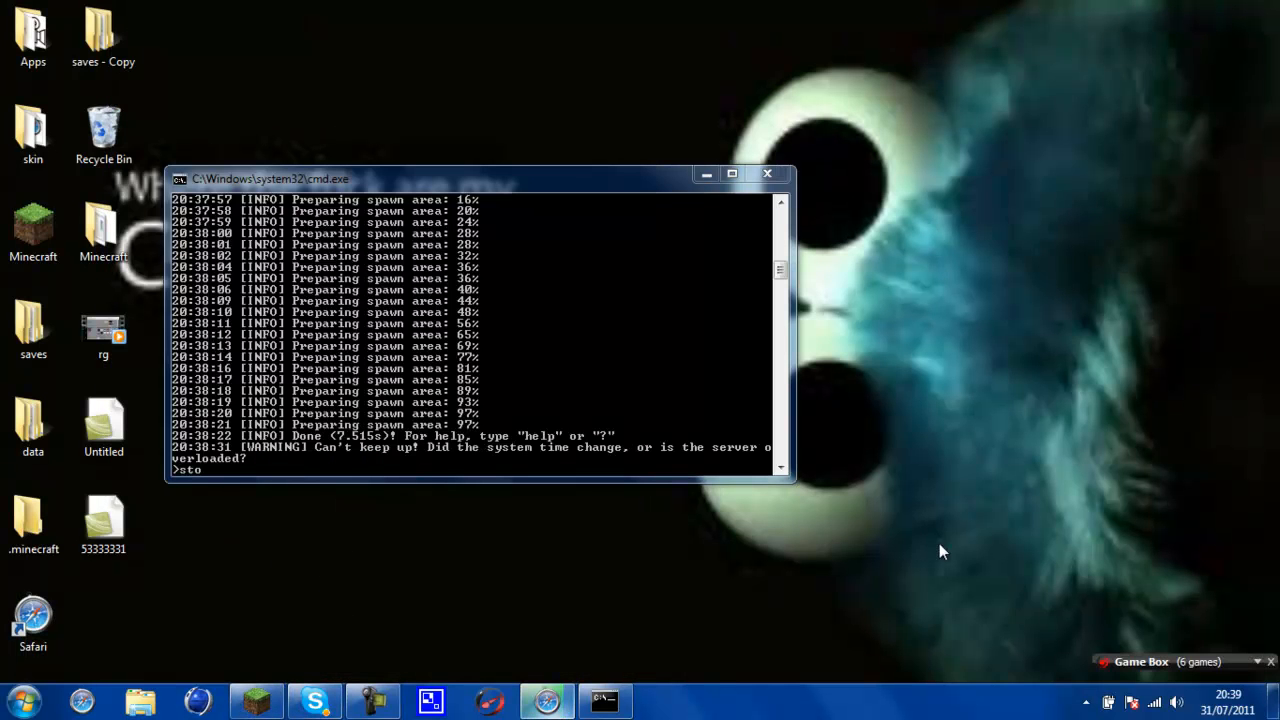
- Try to close the Safari browser, decline quitting while downloads are running and minimize its Downloads window
left_click(548, 701)
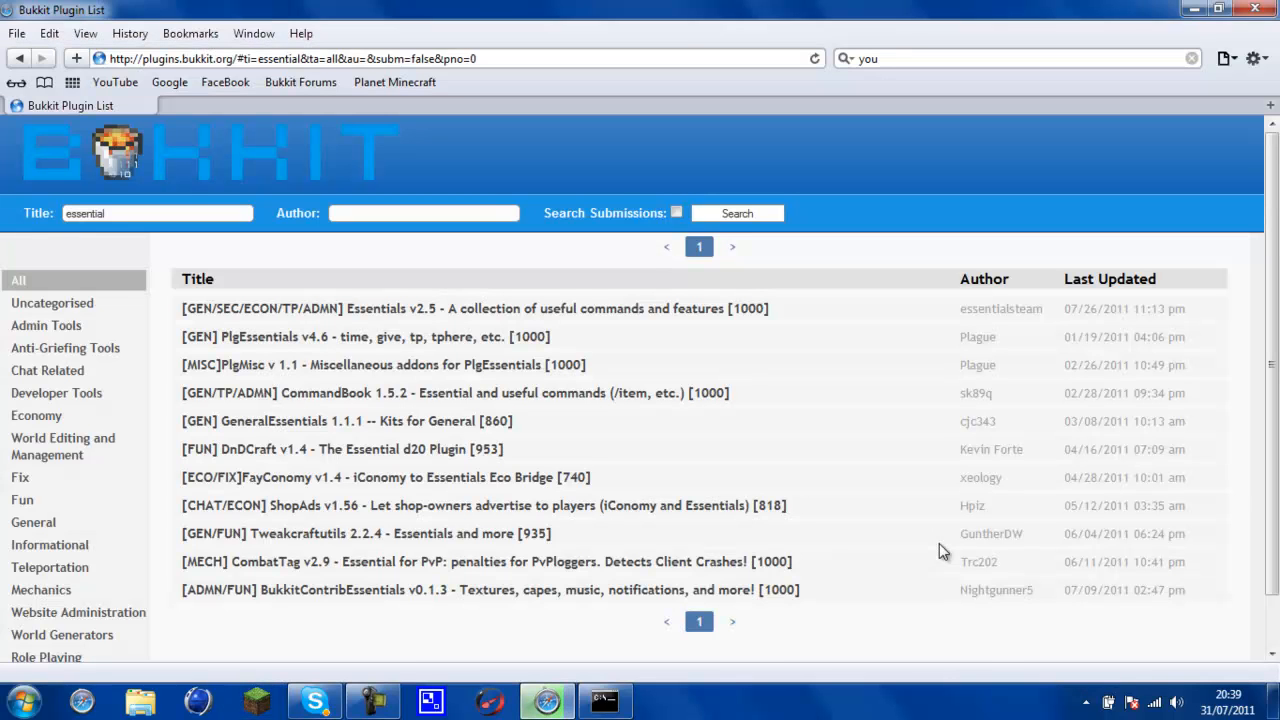
right_click(548, 701)
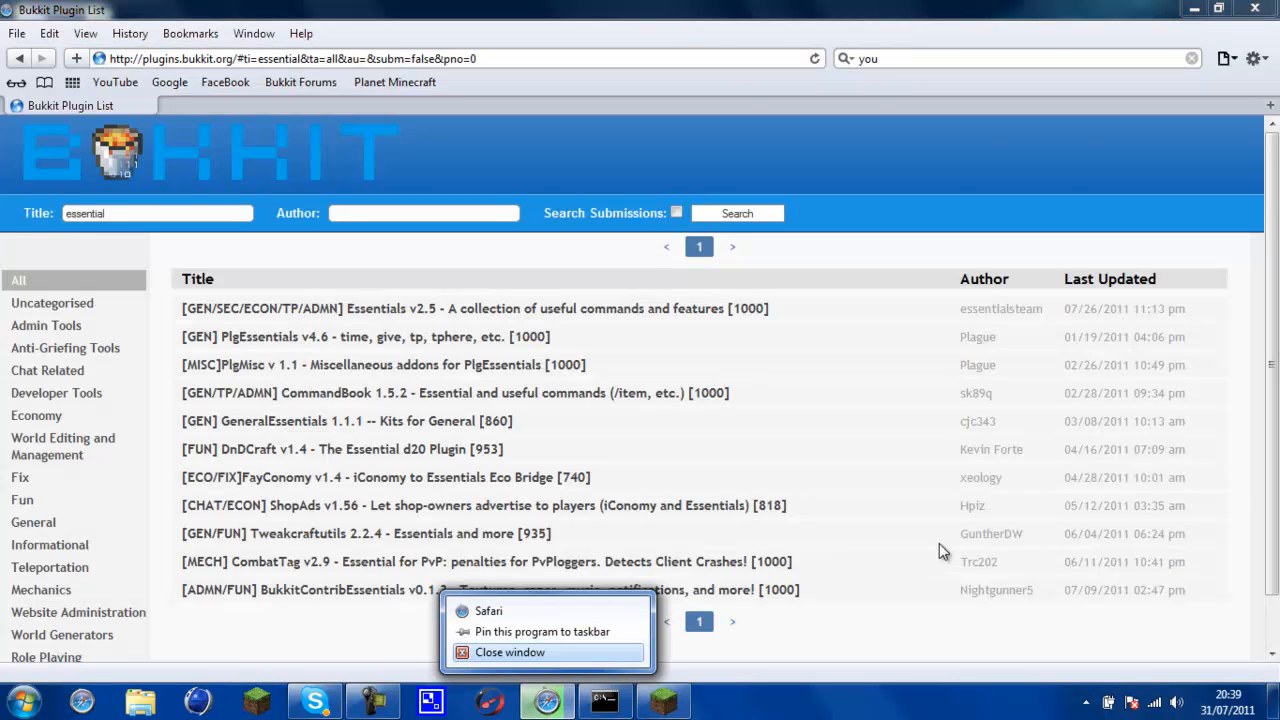
left_click(510, 652)
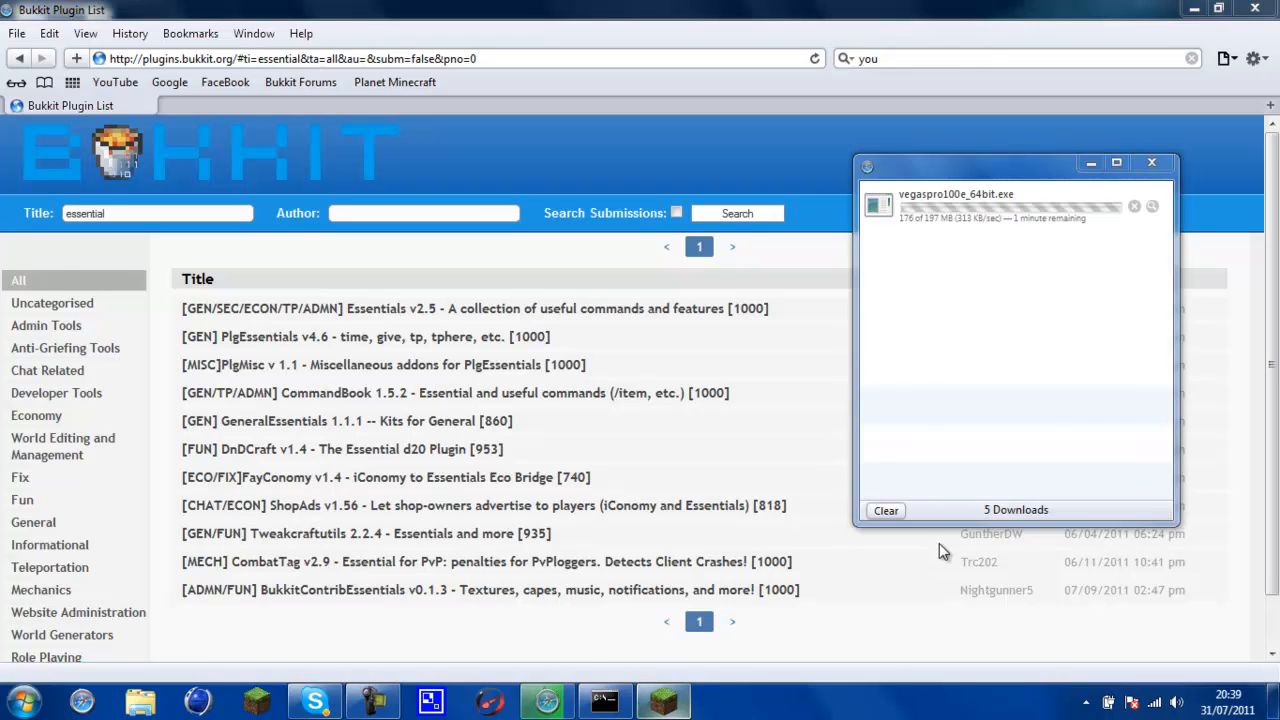
mouse_move(622, 701)
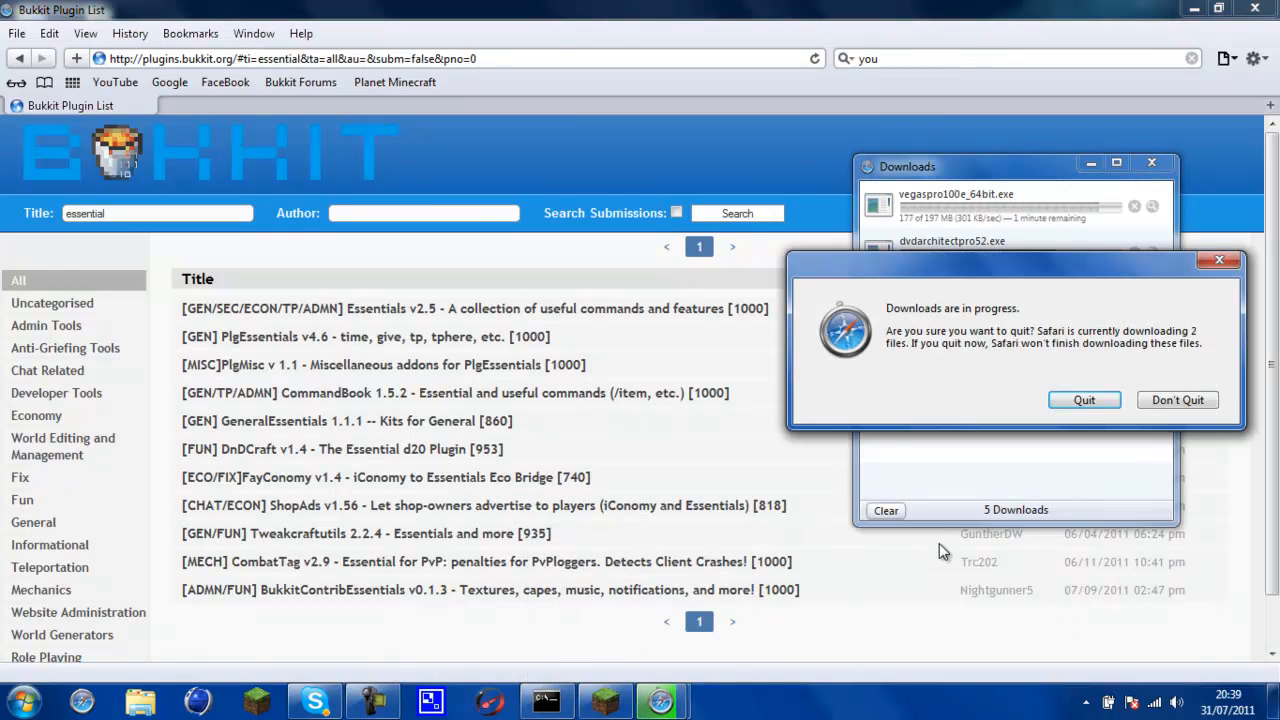
key("Escape")
left_click(1091, 163)
- Log in to Minecraft with the remembered account and join the multiplayer server at 192.168.1.2
left_click(605, 701)
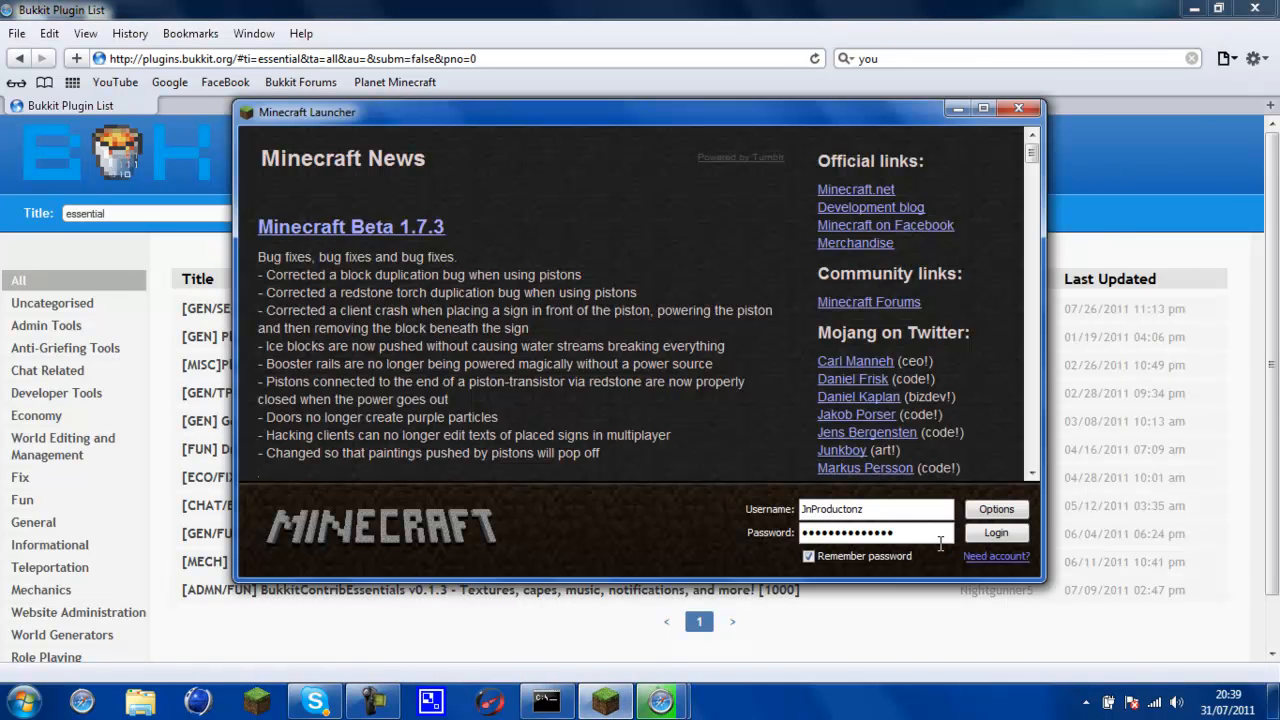
key("Return")
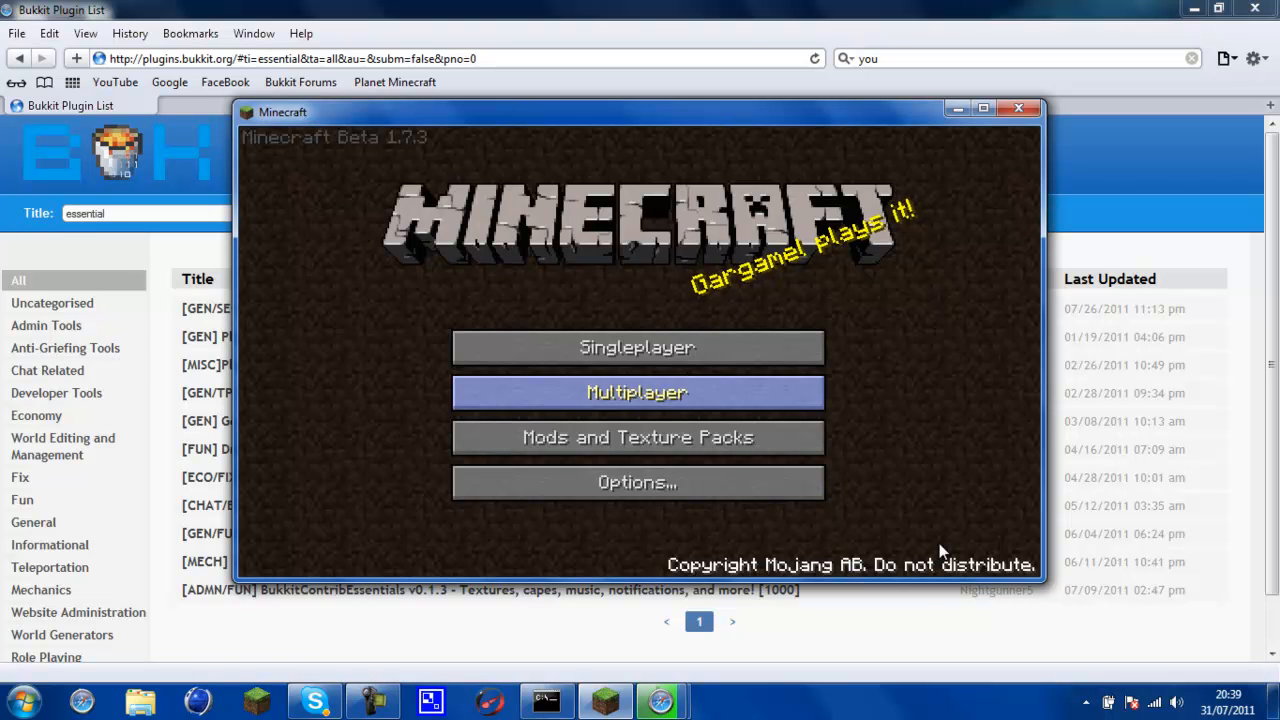
left_click(637, 392)
key("BackSpace")
key("BackSpace")
key("BackSpace")
key("BackSpace")
key("BackSpace")
key("BackSpace")
key("BackSpace")
key("BackSpace")
key("BackSpace")
key("BackSpace")
key("BackSpace")
key("BackSpace")
key("BackSpace")
key("BackSpace")
key("BackSpace")
key("BackSpace")
key("BackSpace")
key("BackSpace")
key("BackSpace")
key("BackSpace")
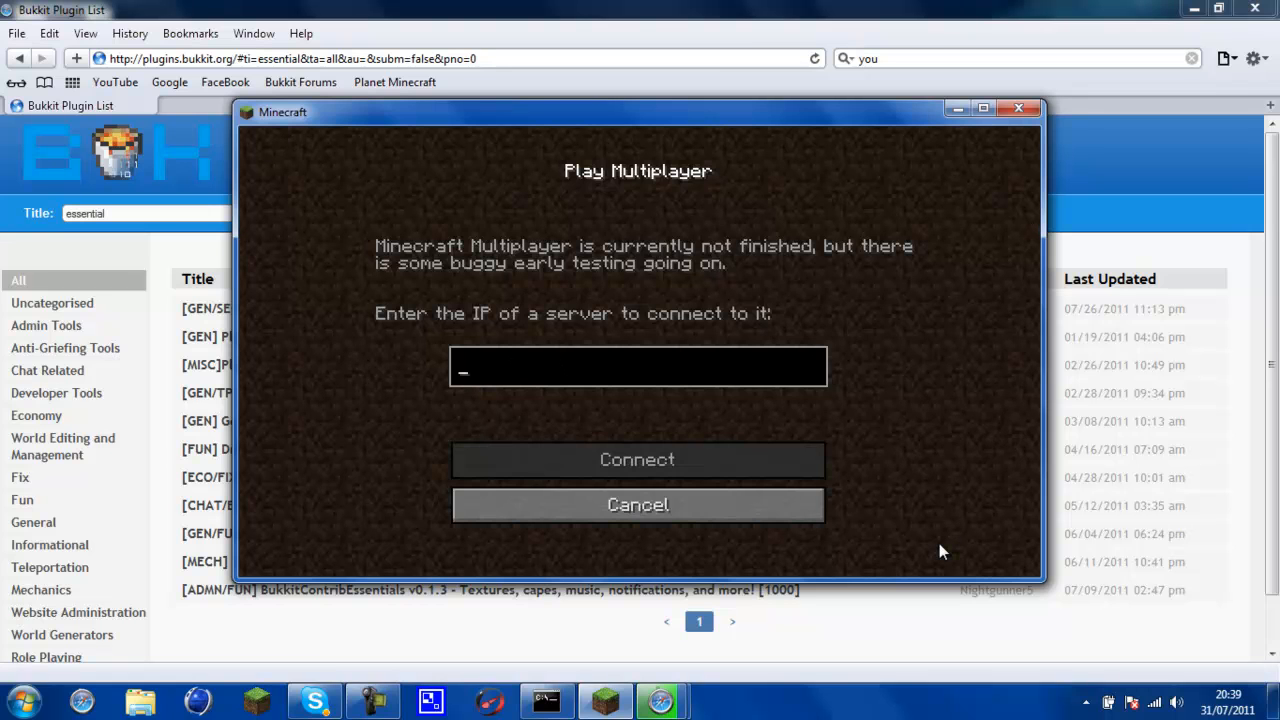
type("192.168.1.2")
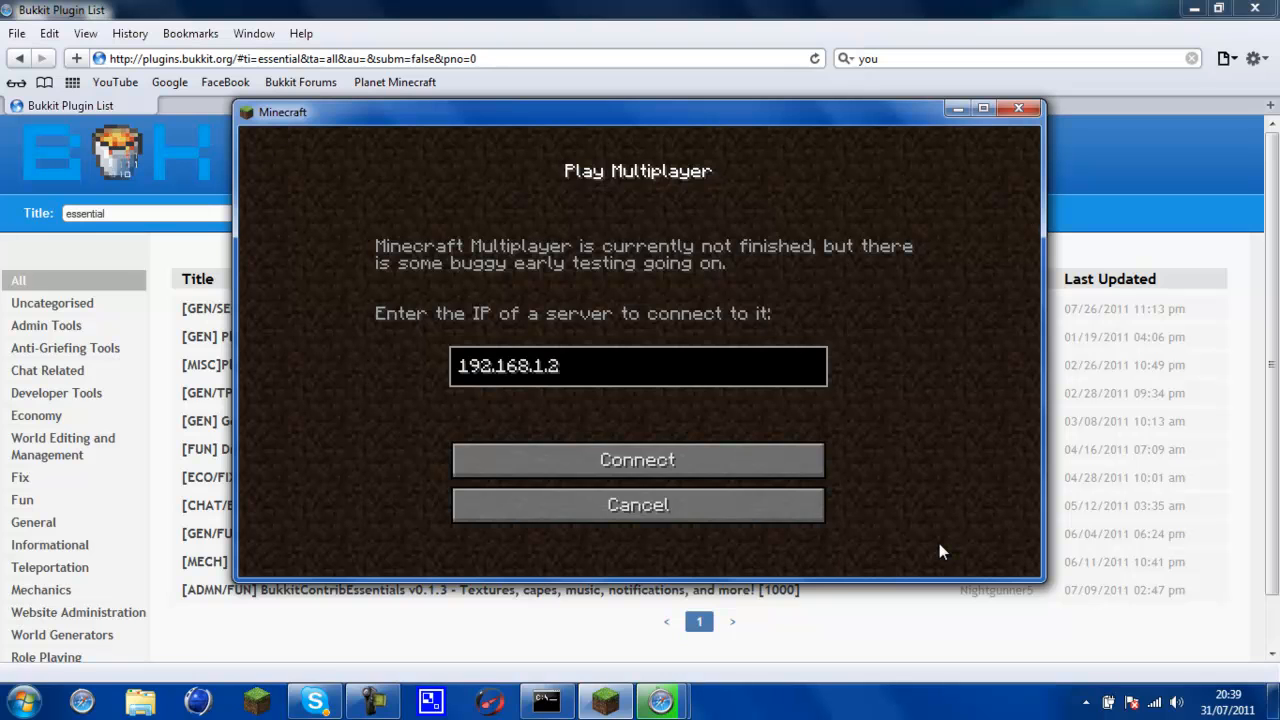
key("Return")
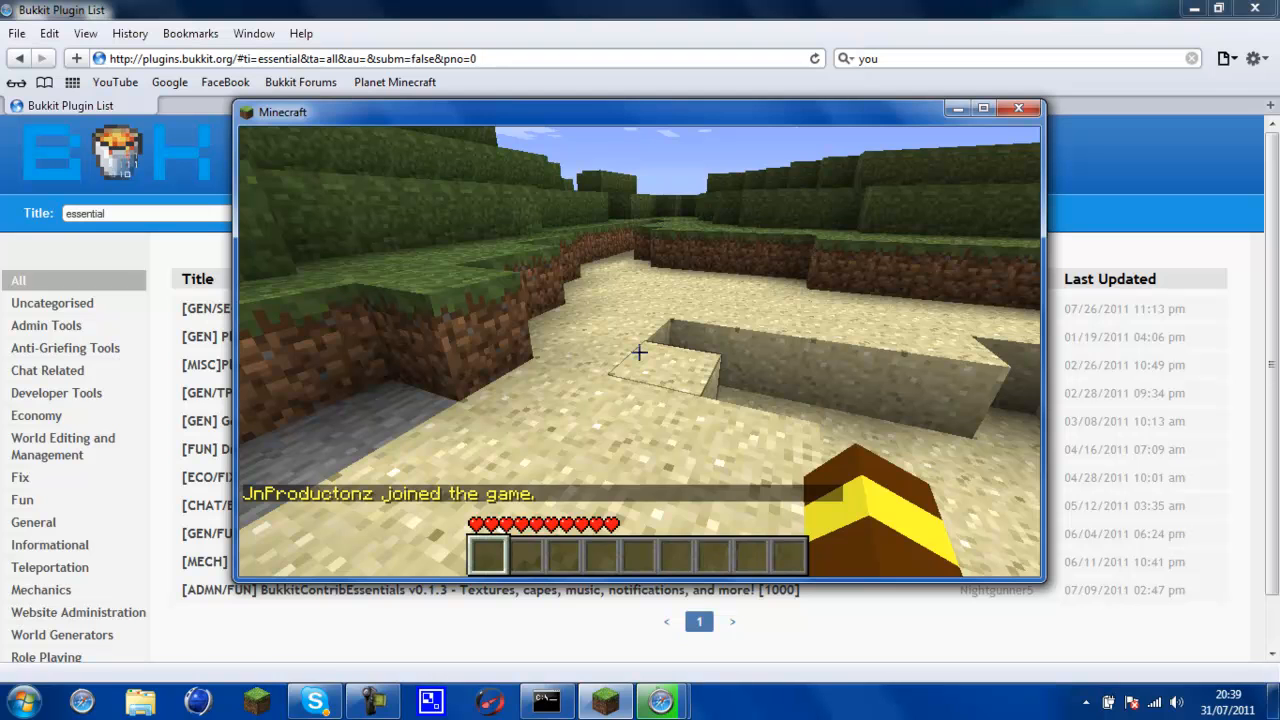
- Pause the game and replace the leftover text in the server console with an op command for the player's username
key("Escape")
key("alt+Tab")
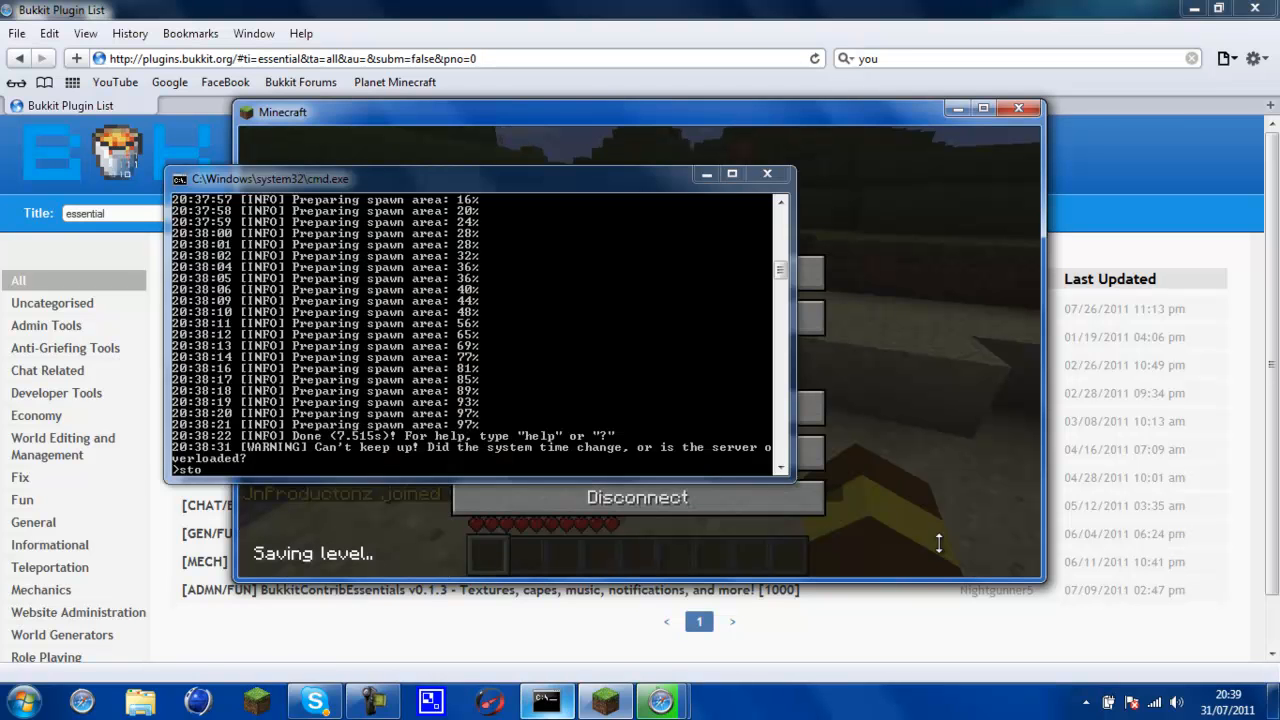
type("sto")
type("op JnProduct")
type("onz")
key("Return")
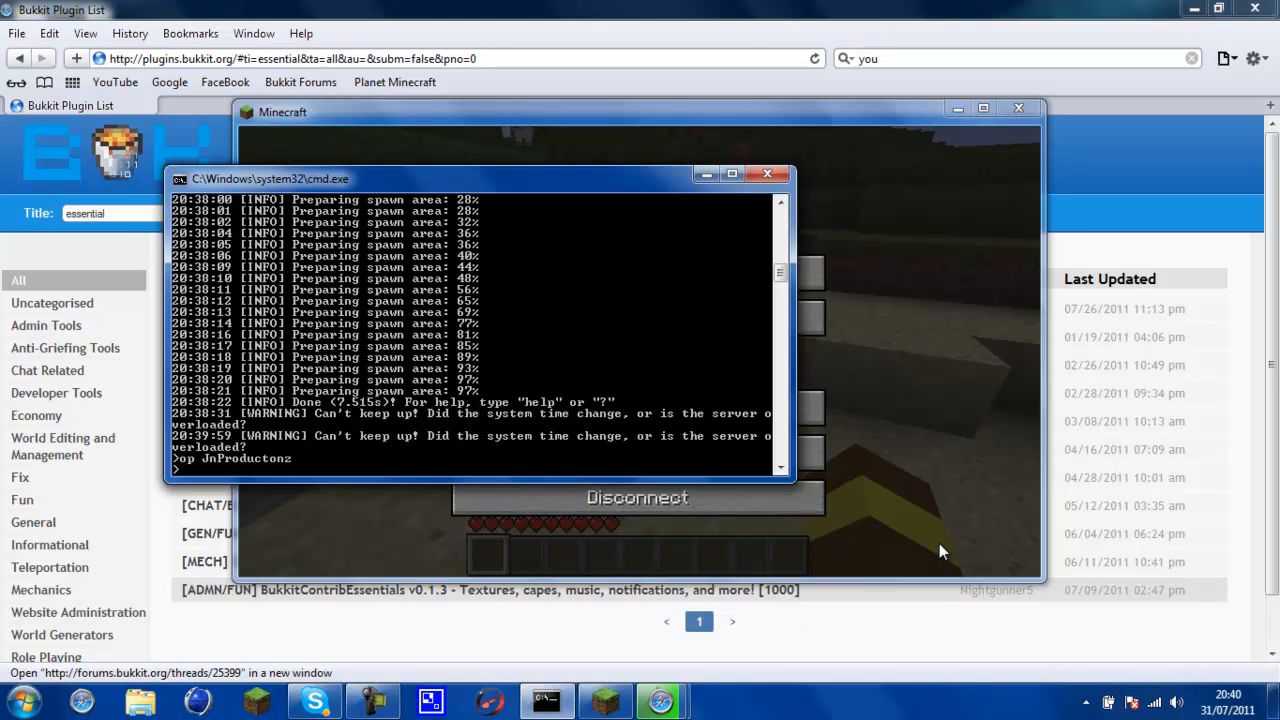
- Resume the game, open the chat, and run the op command for the player's username again in the server console
left_click(940, 551)
key("Escape")
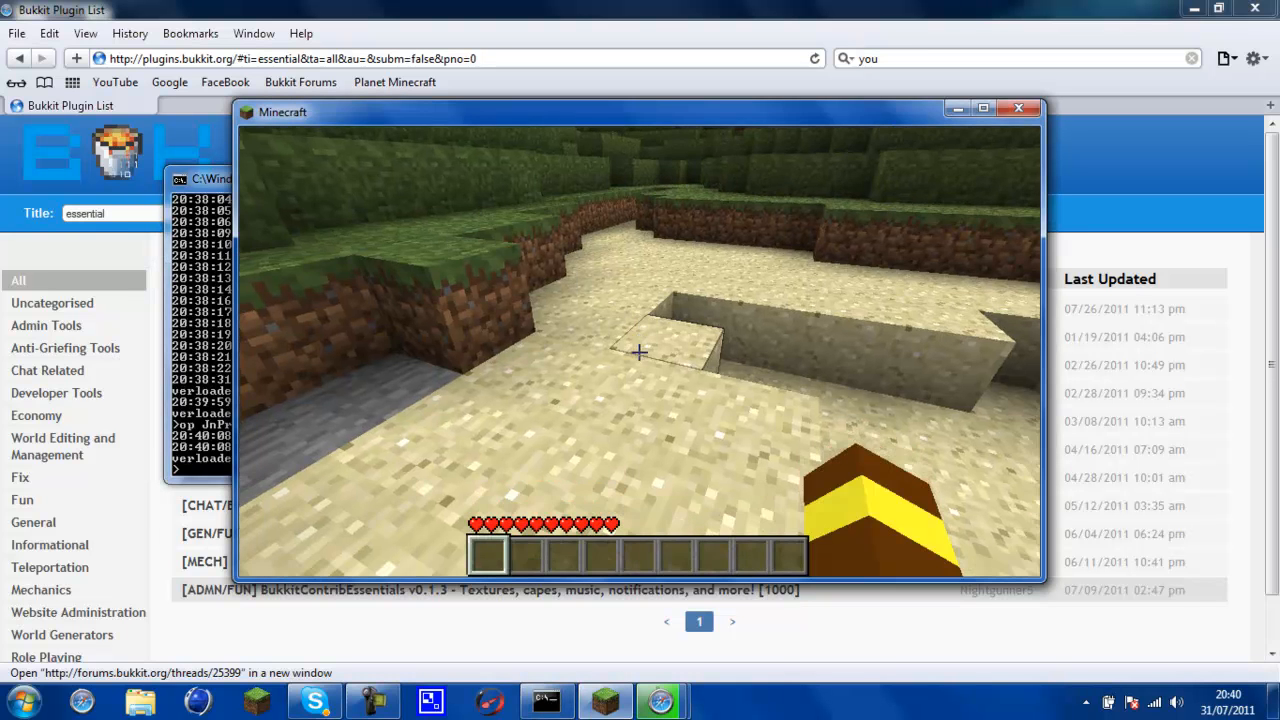
key("t")
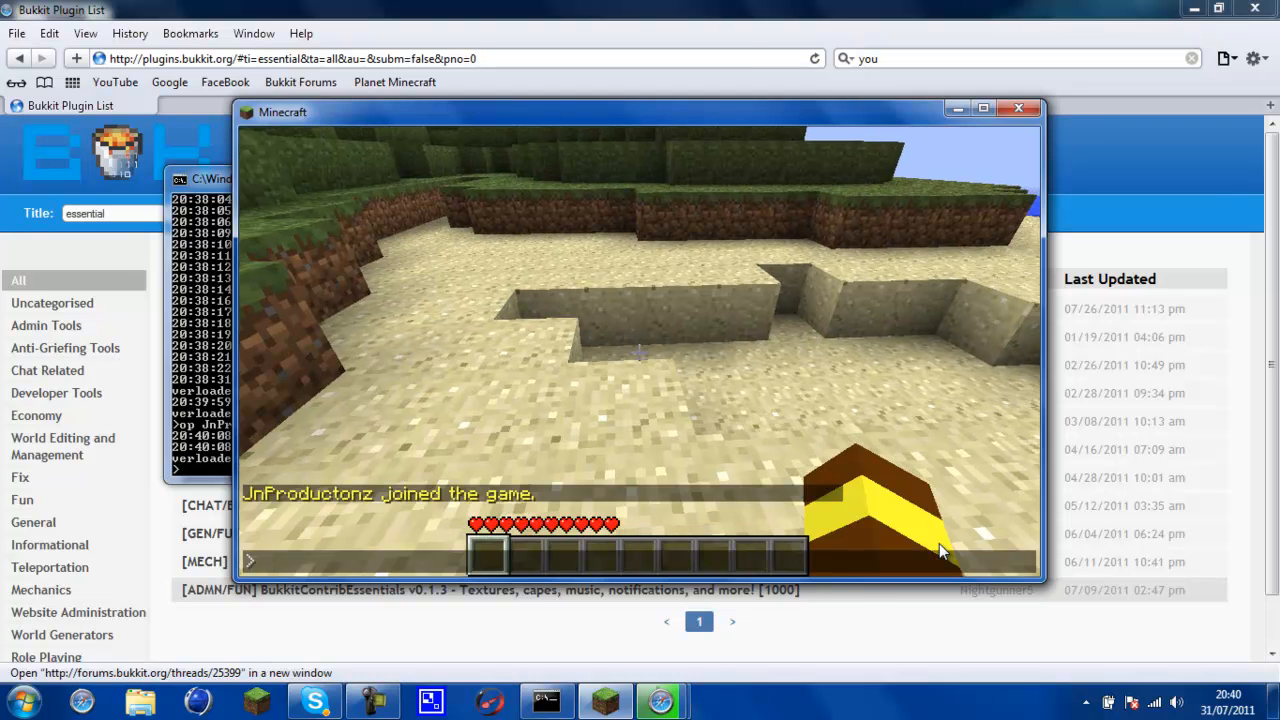
key("alt+Tab")
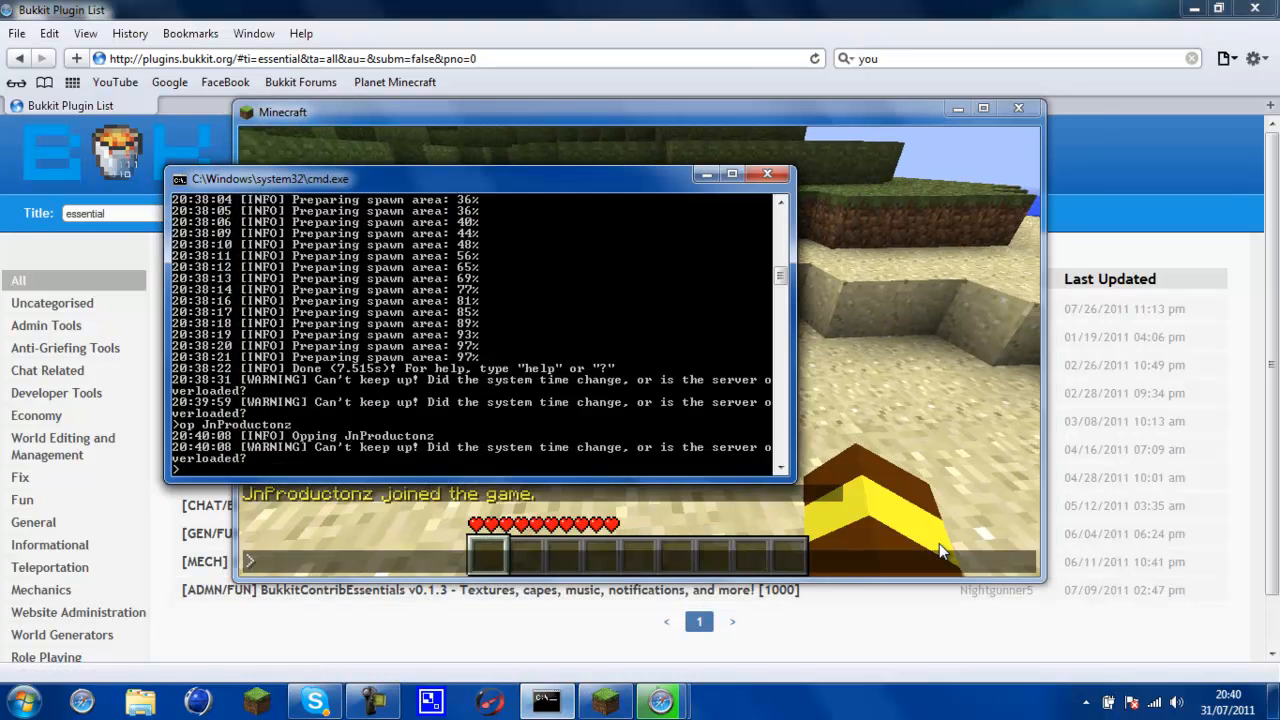
type("op JnProductonz")
key("Return")
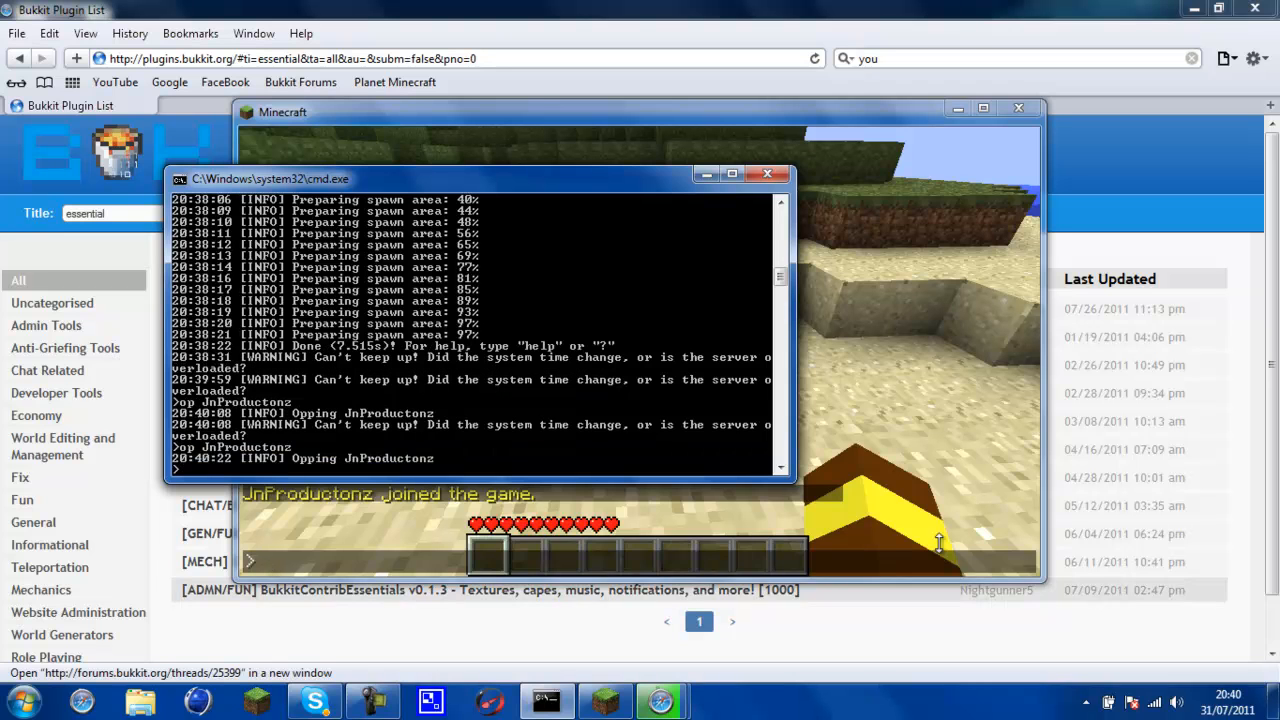
- Return briefly to the game, and close the server console and the Minecraft window
left_click(940, 550)
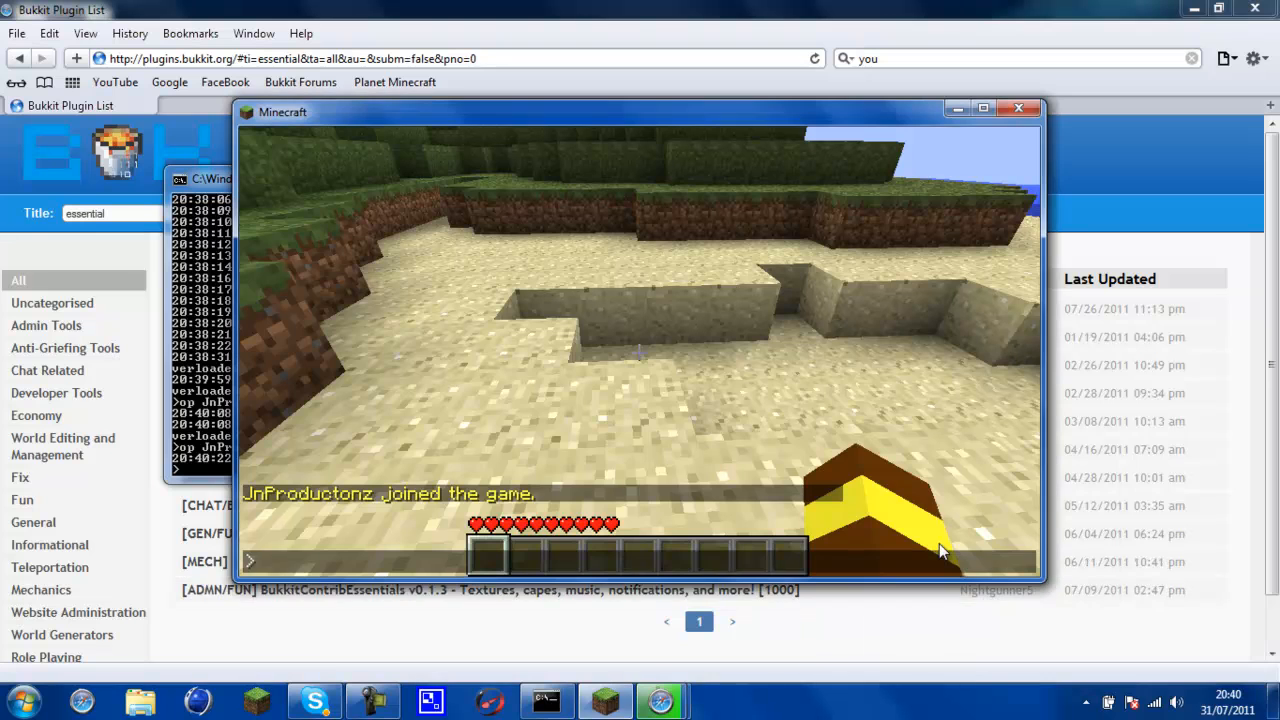
key("alt+Tab")
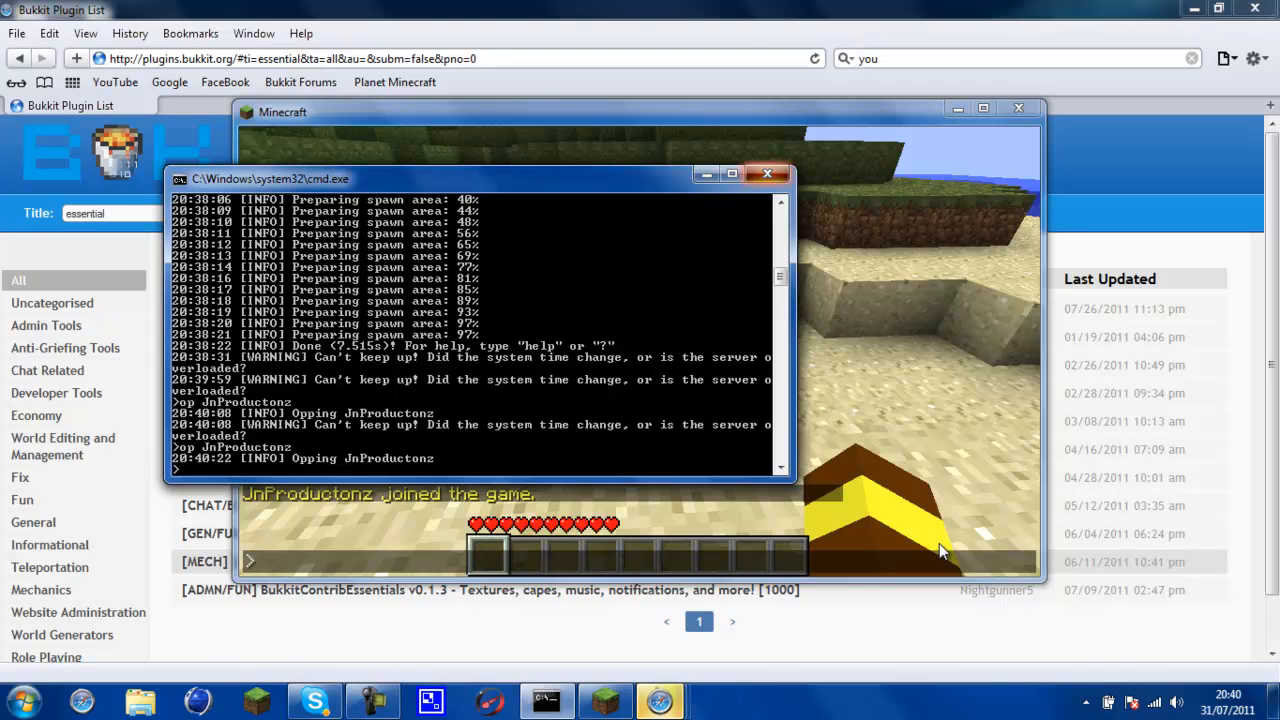
left_click(767, 174)
left_click(1019, 108)
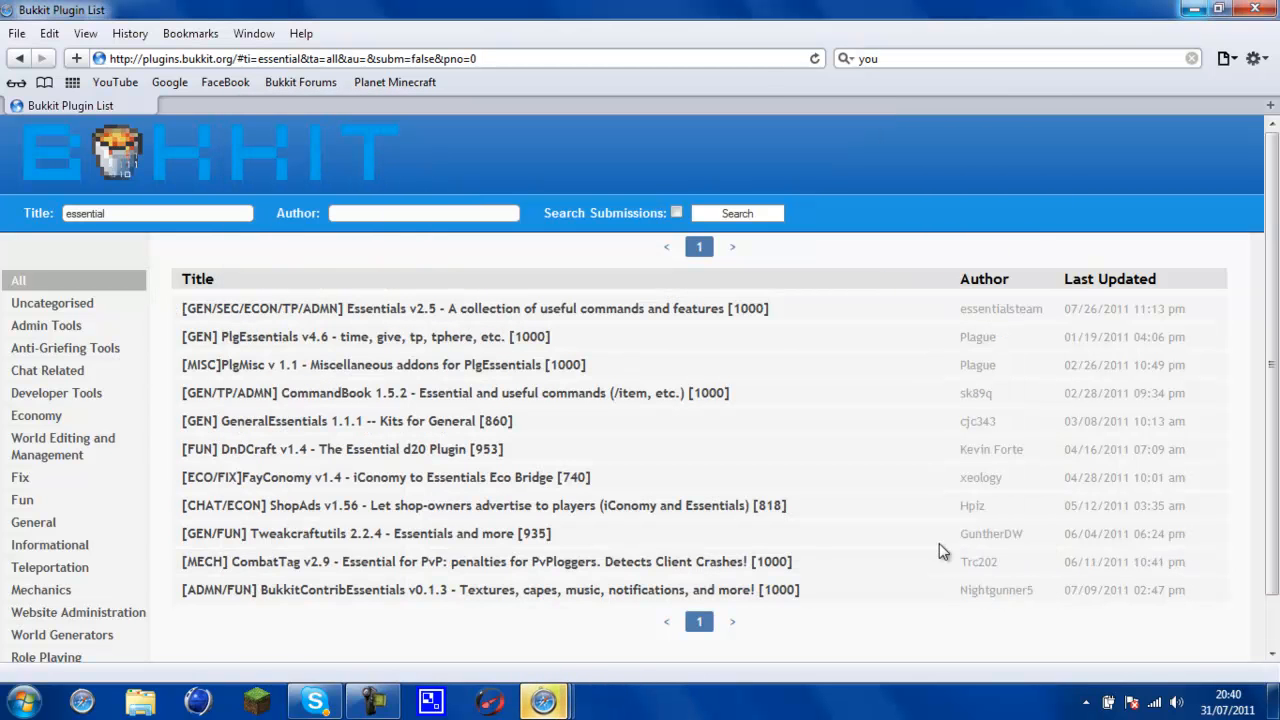
- Minimize the Bukkit plugin list browser window to return to the desktop
left_click(1194, 8)
left_click(805, 210)
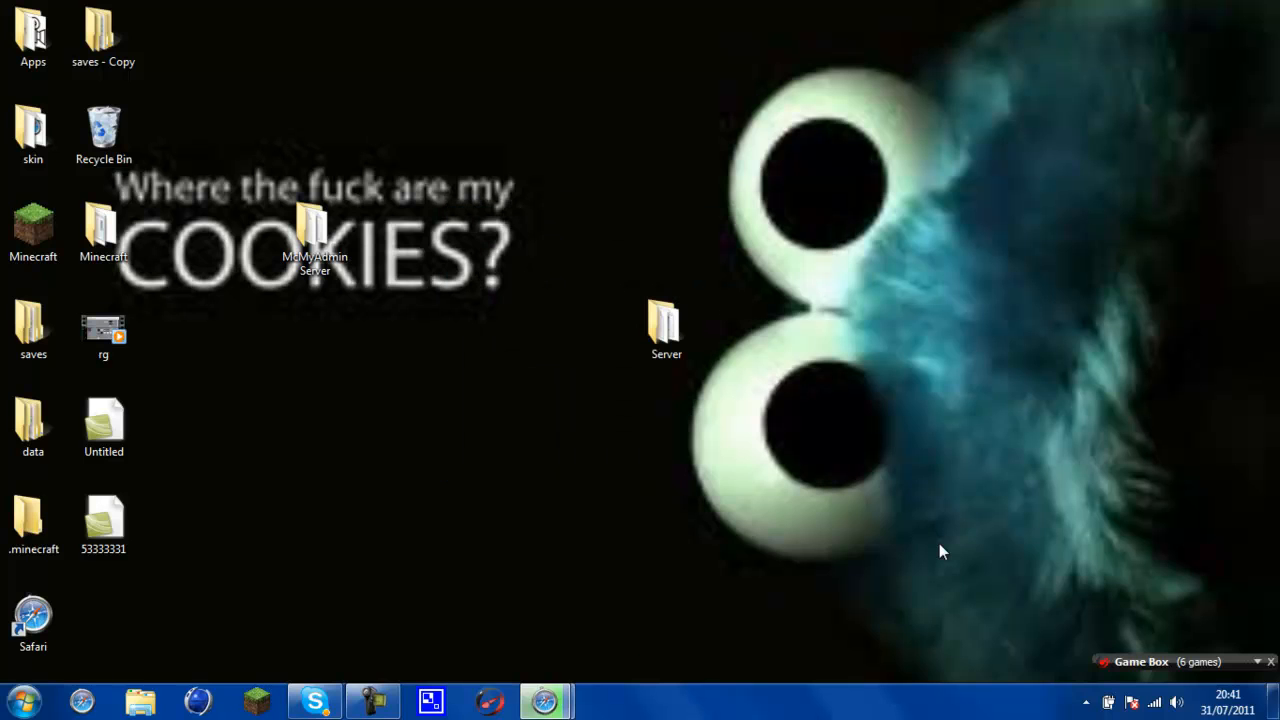
left_click(373, 701)
key("F9")
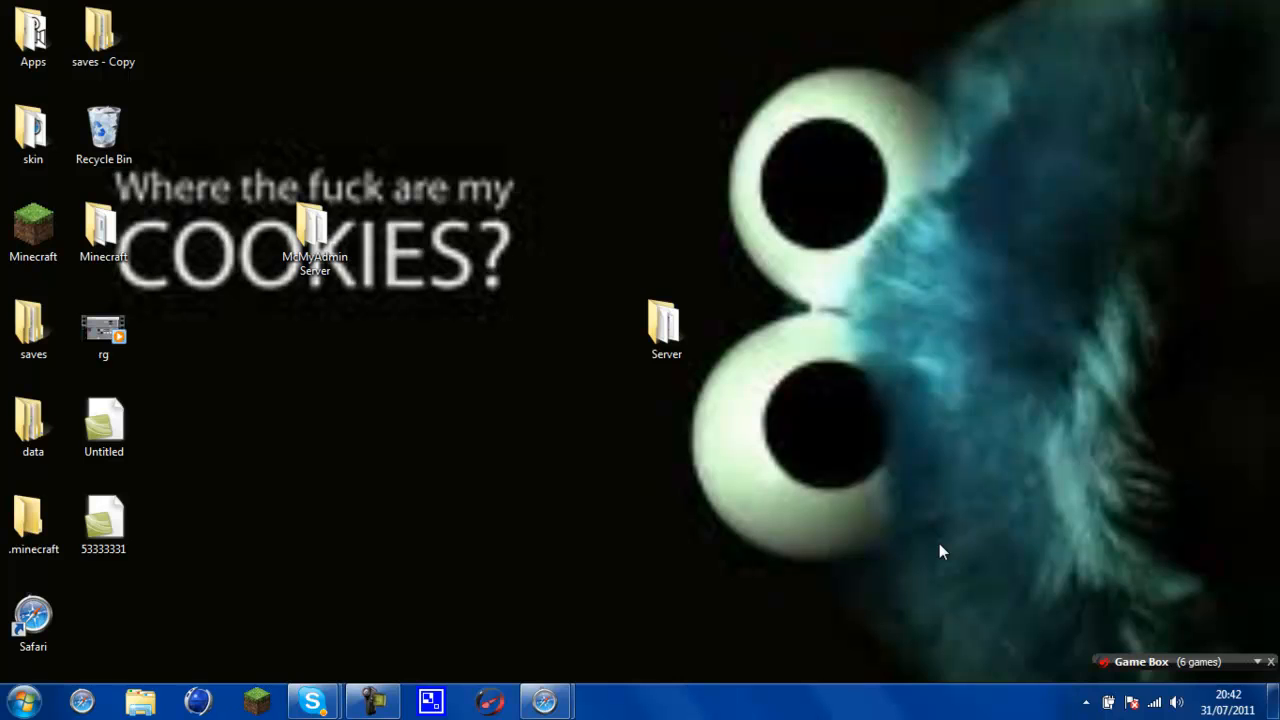
- Open the plugins folder inside the desktop's Server folder to review the installed plugin files, and close the window
double_click(665, 325)
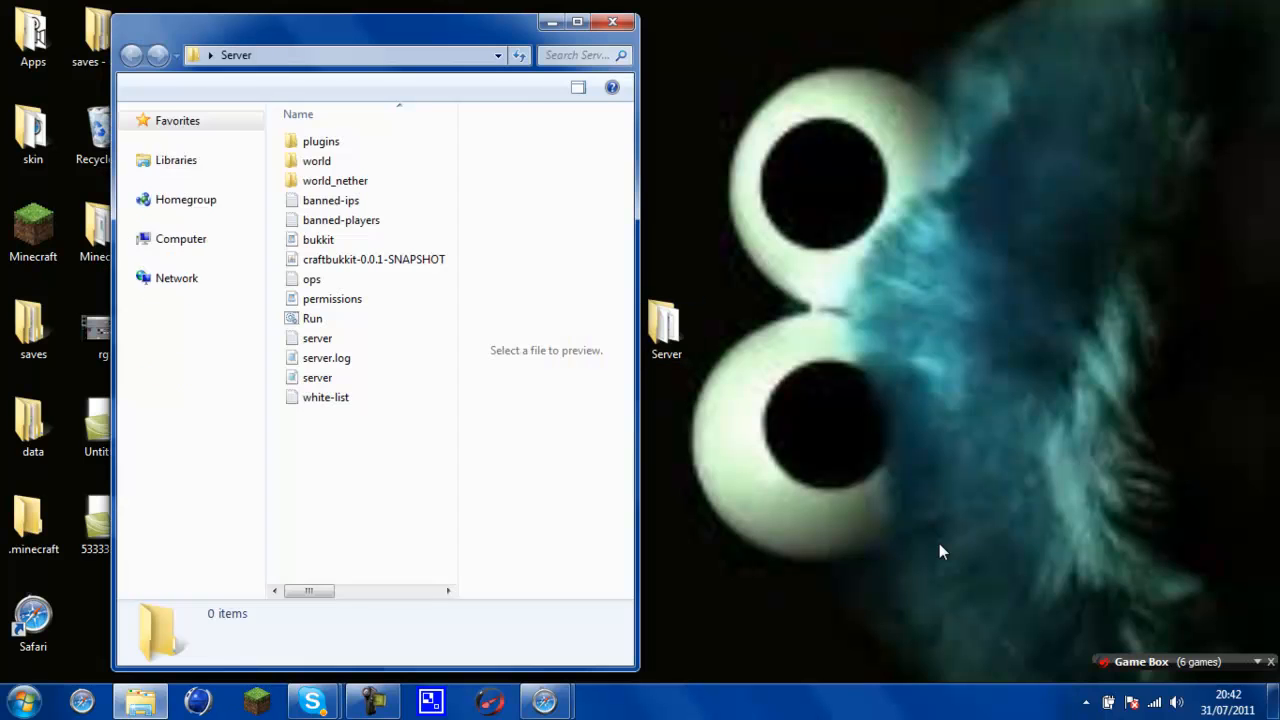
double_click(321, 141)
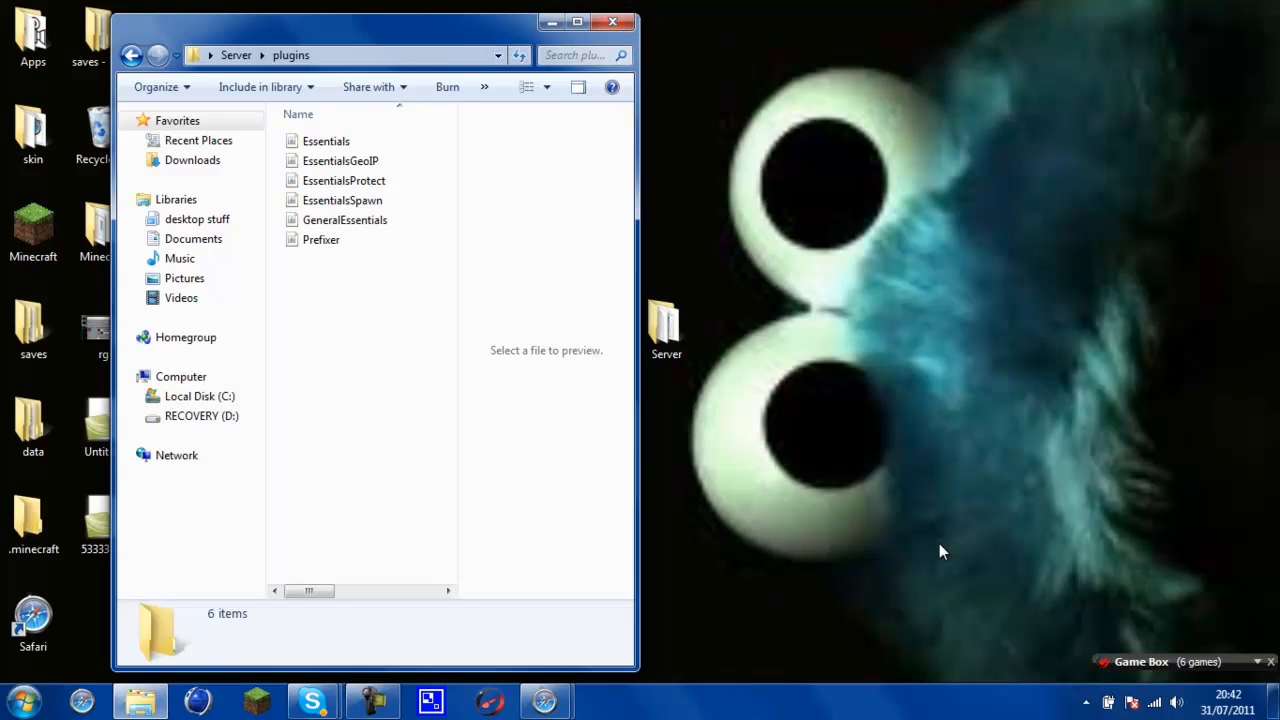
key("alt+F4")
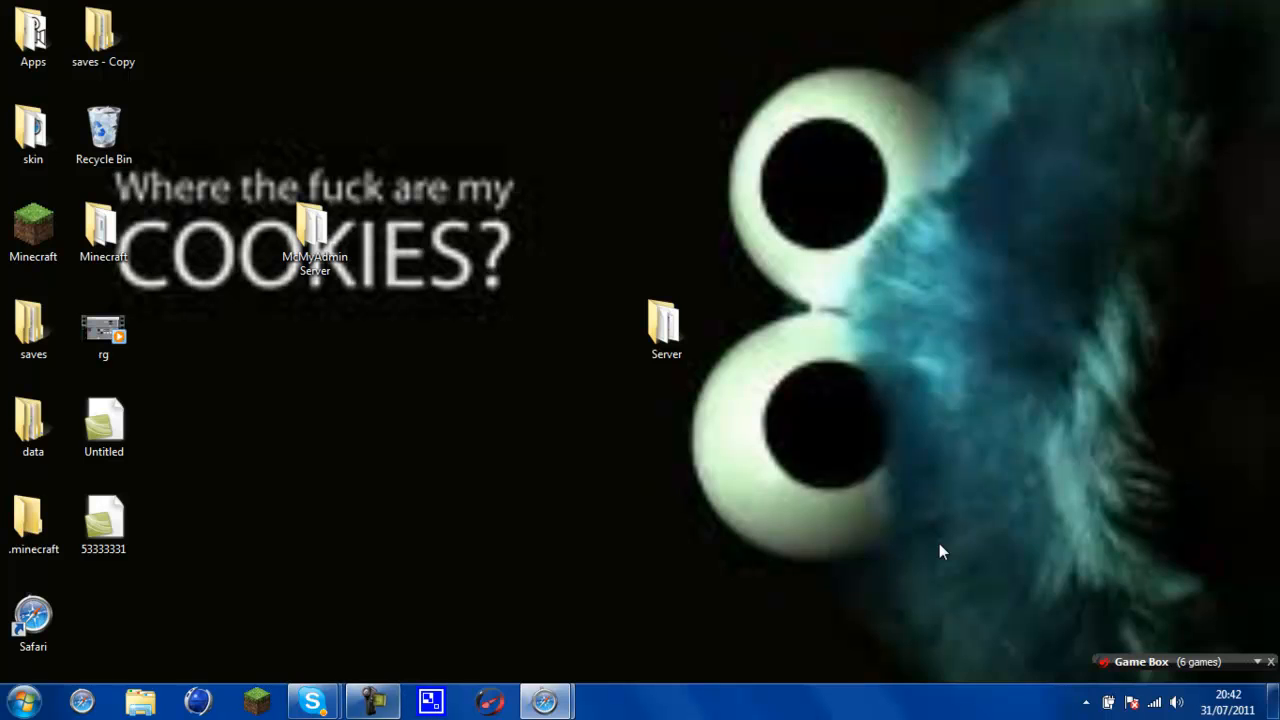
key("alt+Tab")
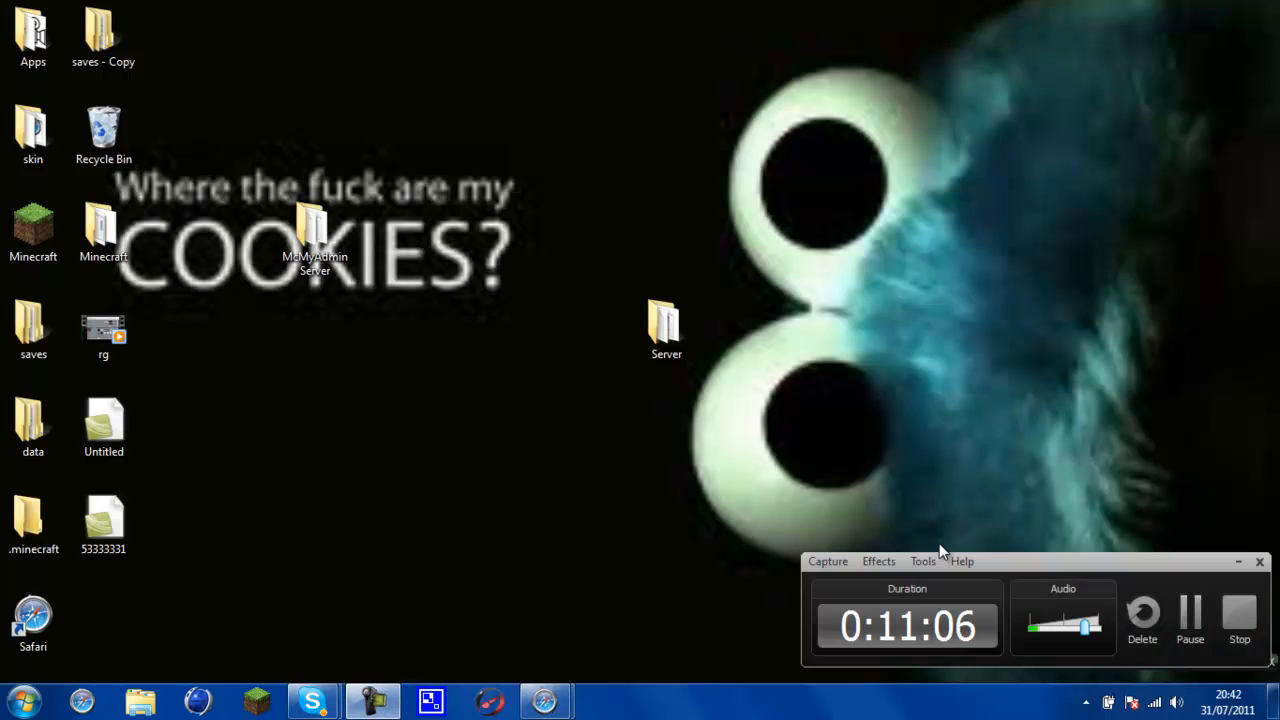